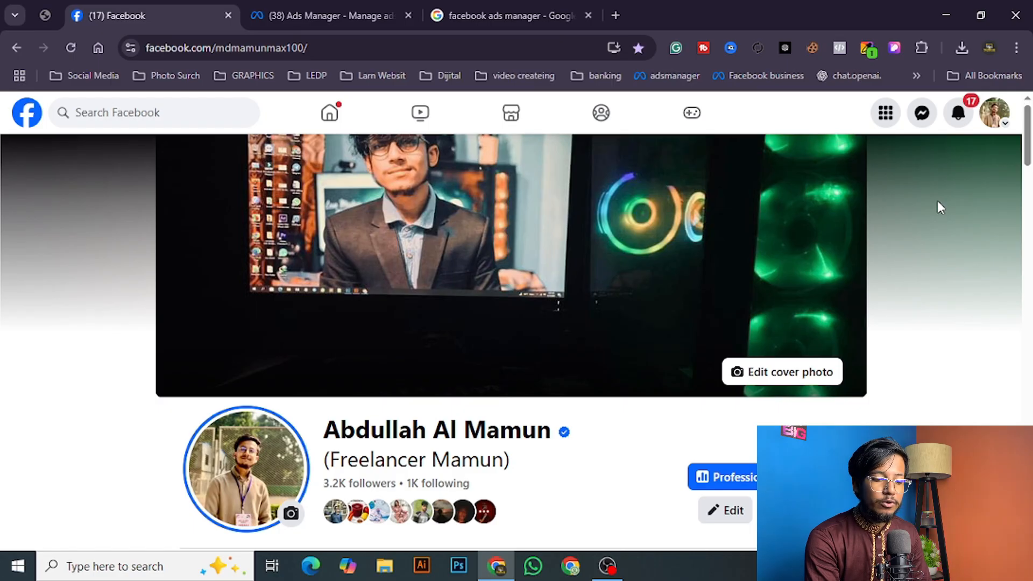
Step: Open Ads Manager by following the Meta for Business search result and its landing page
left_click(326, 7)
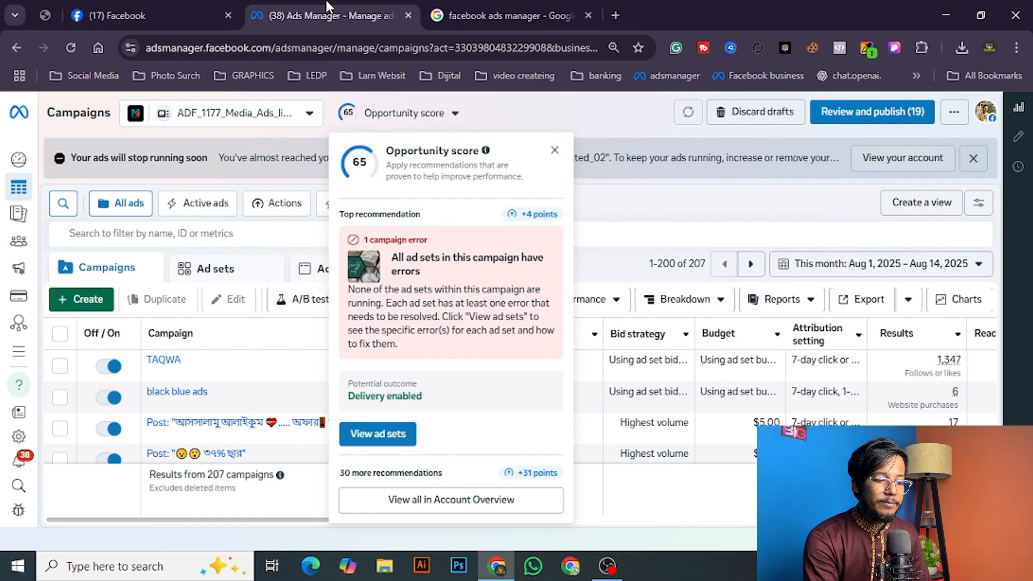
left_click(509, 7)
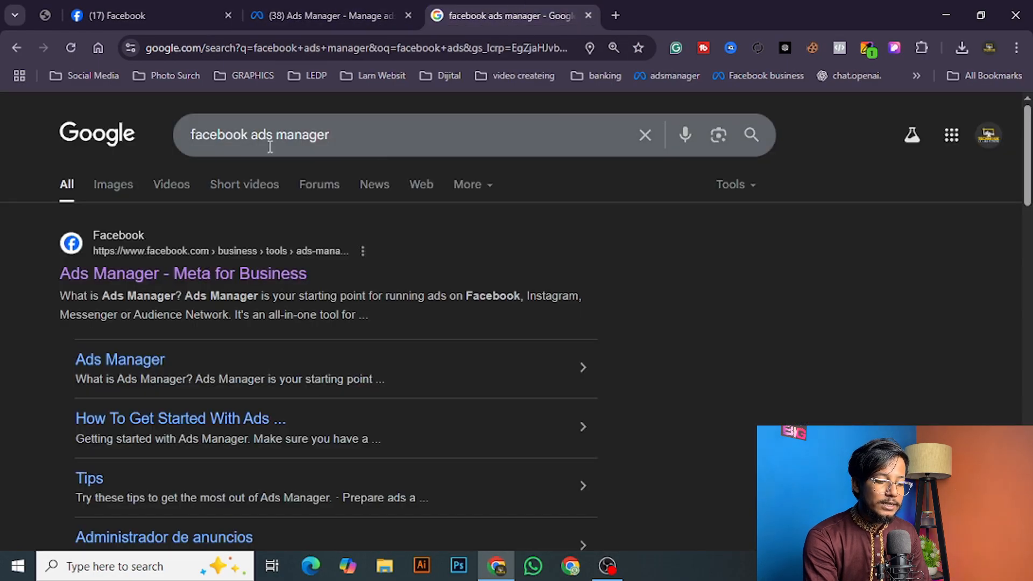
left_click(160, 278)
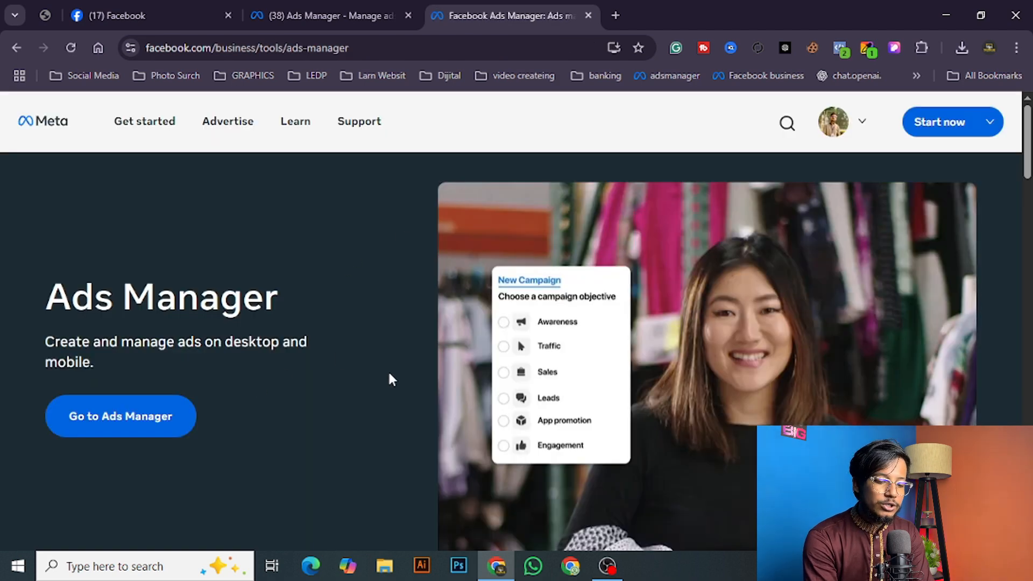
left_click(149, 415)
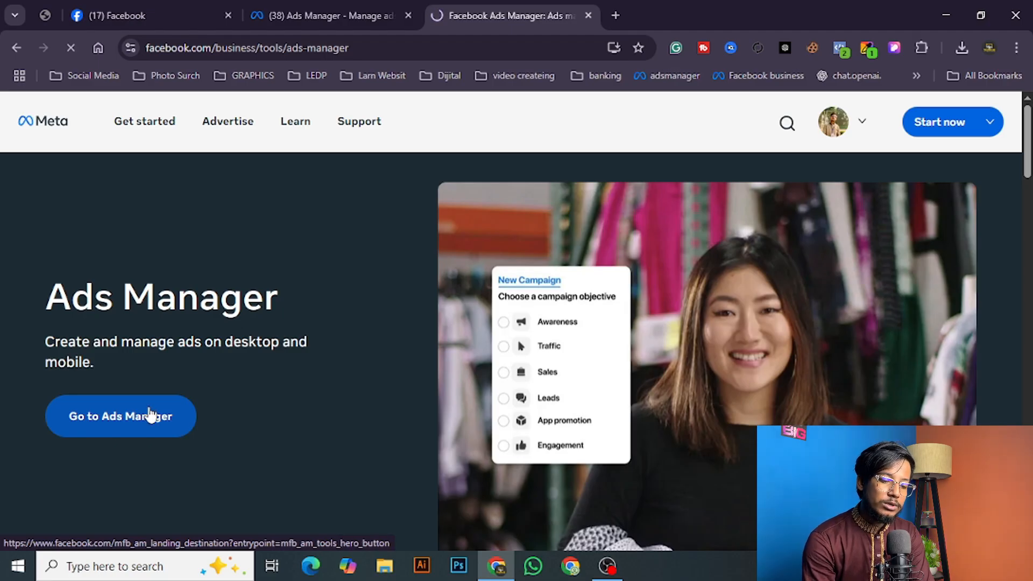
left_click(859, 124)
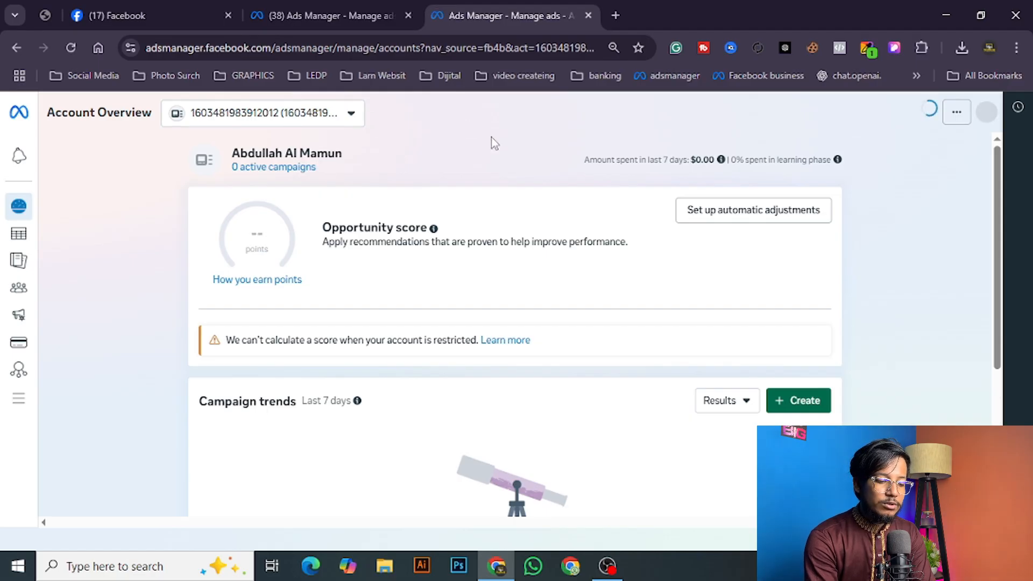
left_click(370, 5)
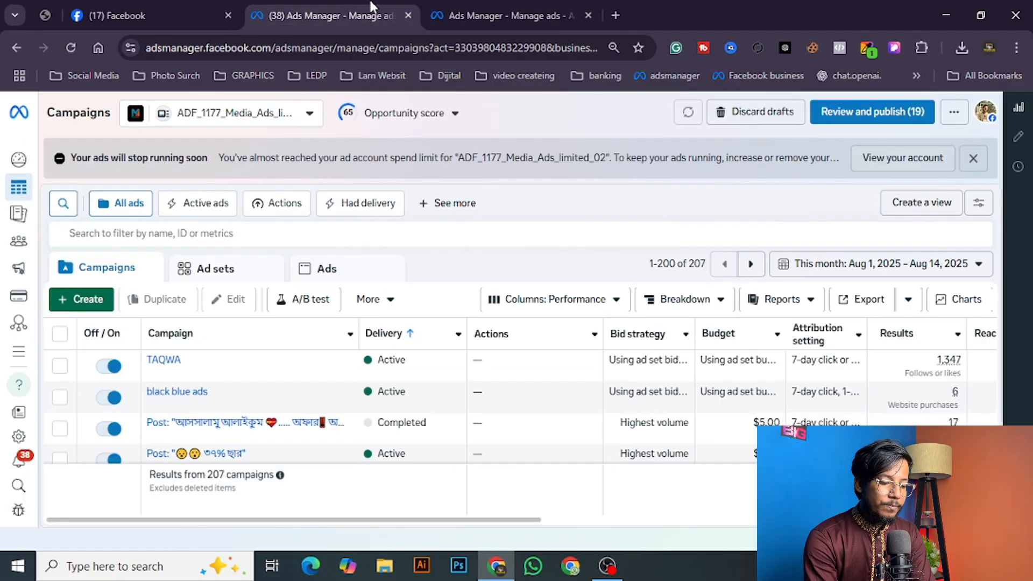
left_click(436, 12)
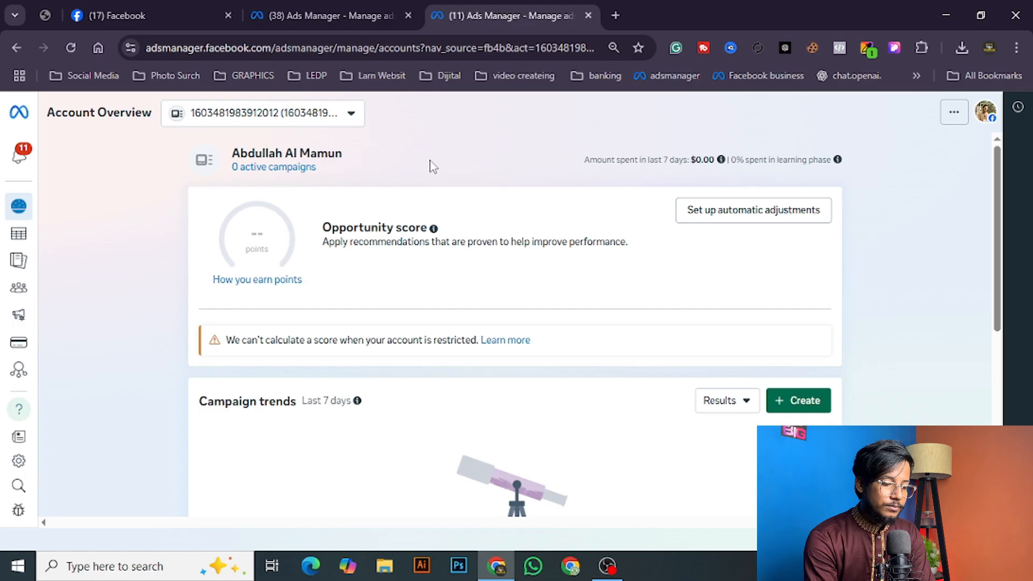
left_click(327, 2)
left_click(478, 7)
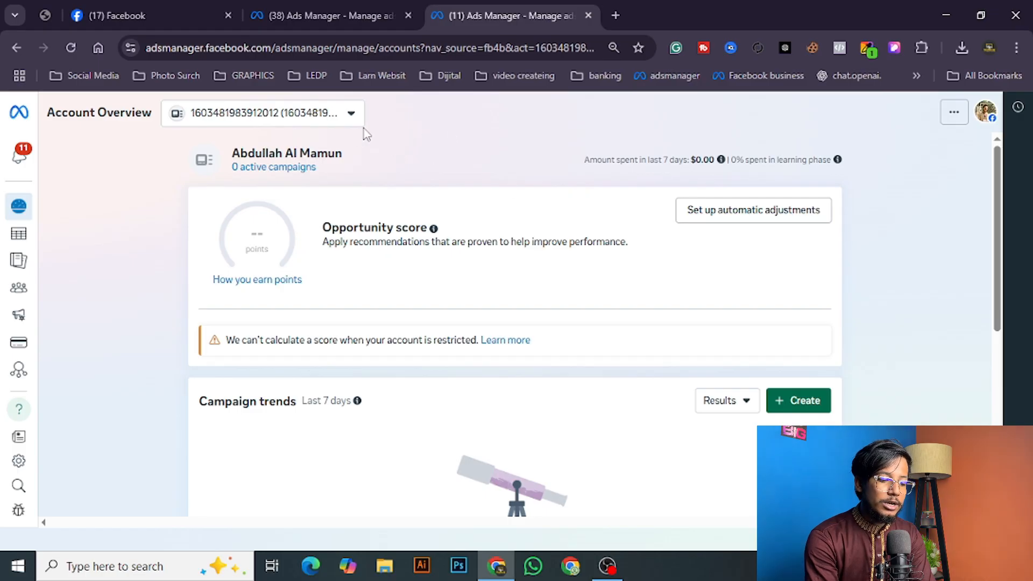
Step: Switch to the ad account ADF_1177_Media_Ads_limited_02 in the Digital service business portfolio
left_click(349, 118)
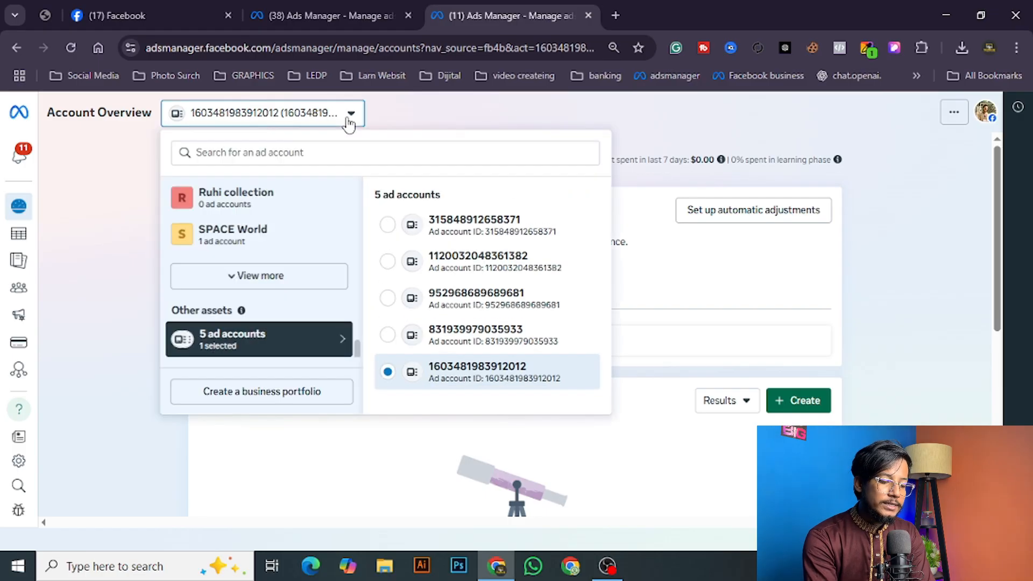
left_click(276, 278)
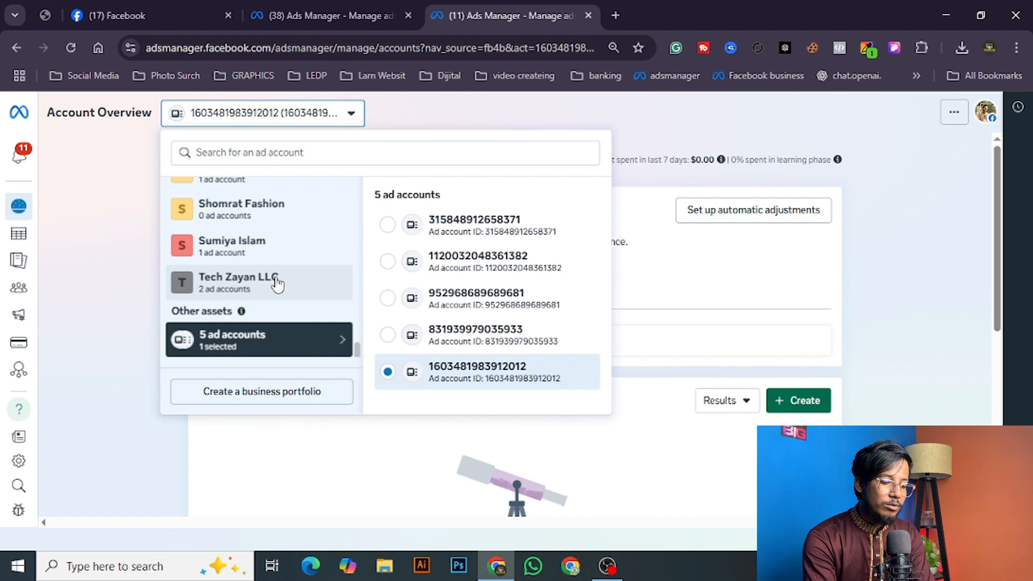
scroll(277, 284, "up", 15)
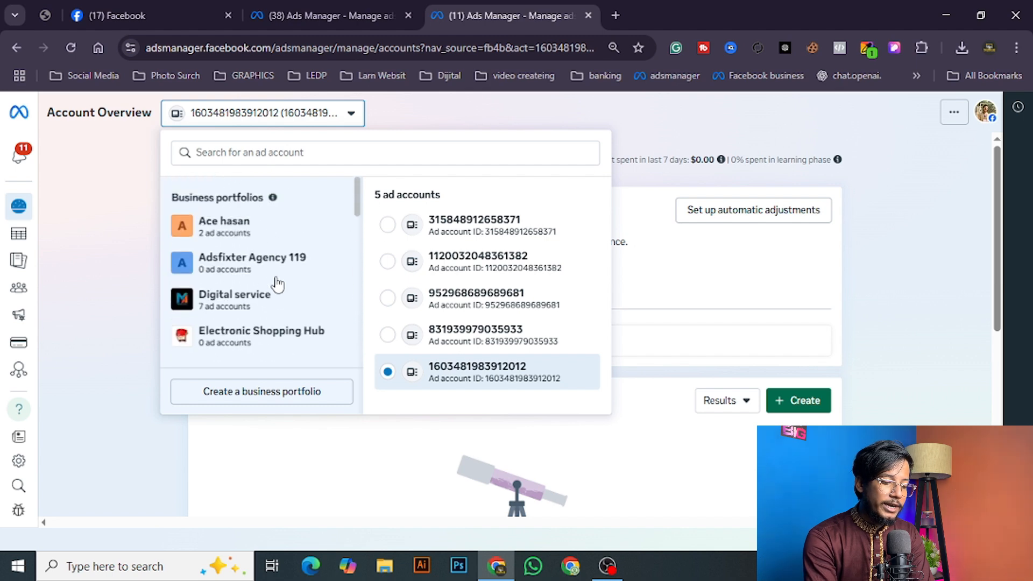
left_click(279, 223)
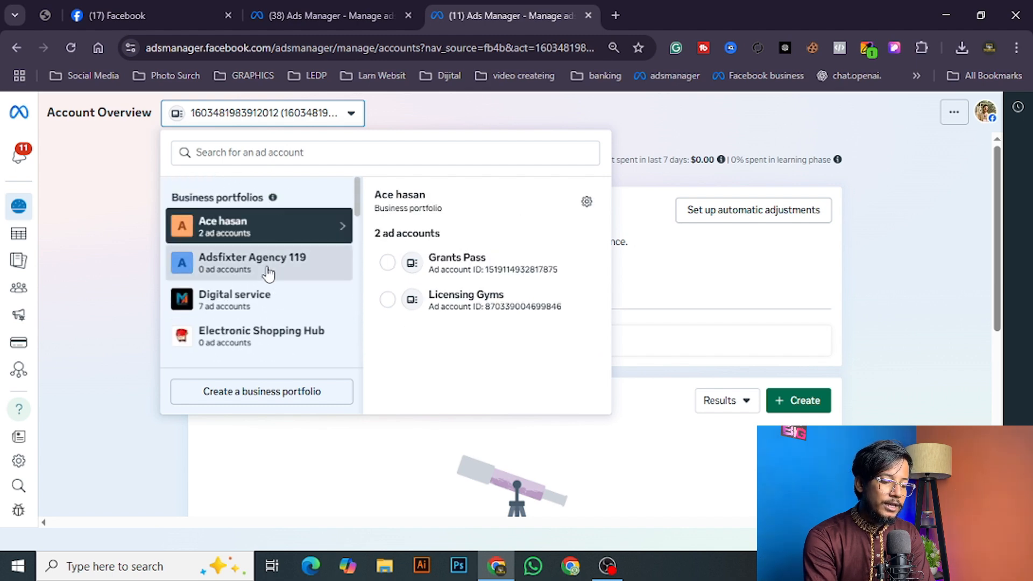
left_click(268, 274)
scroll(267, 269, "down", 2)
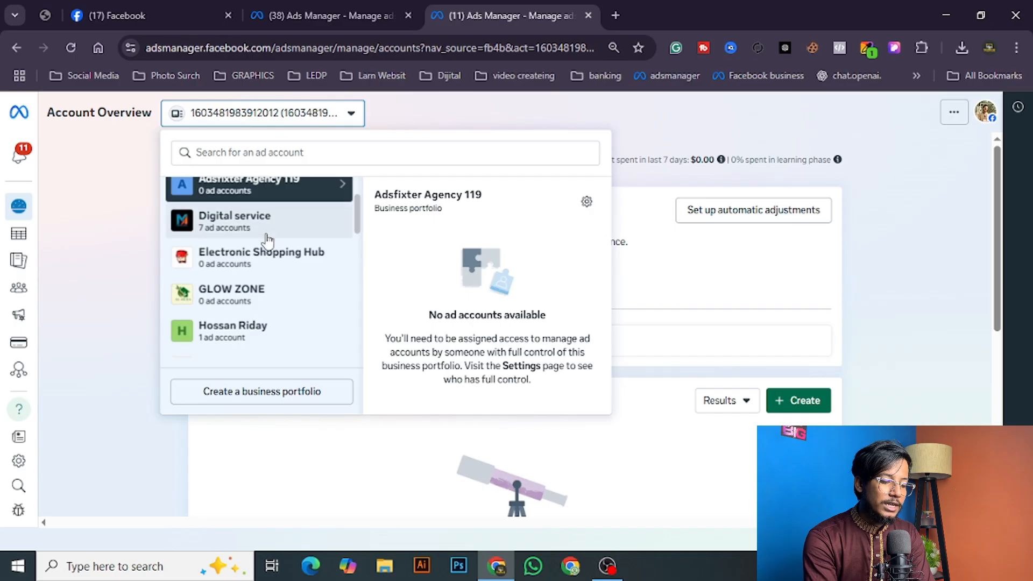
left_click(267, 237)
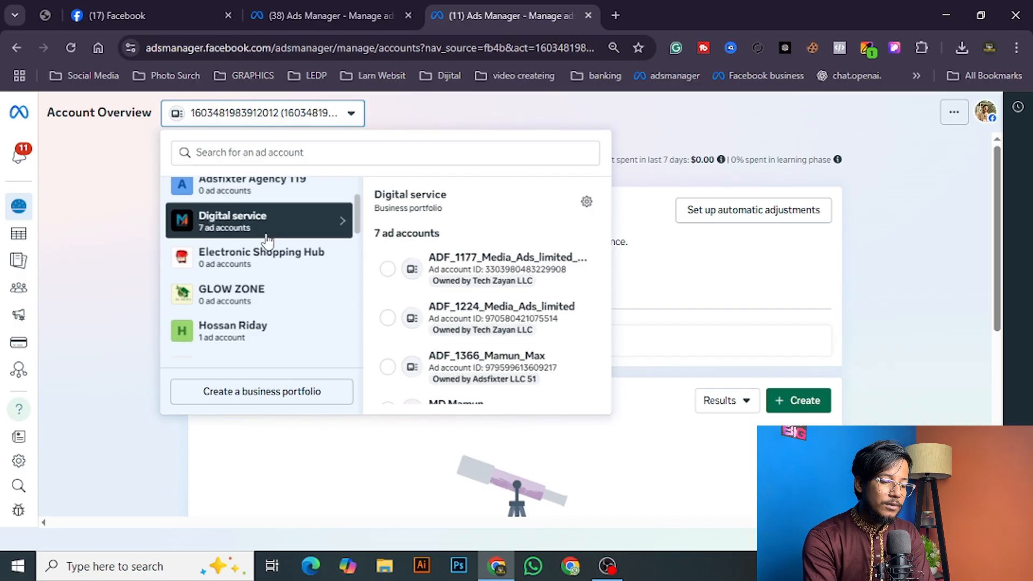
left_click(503, 290)
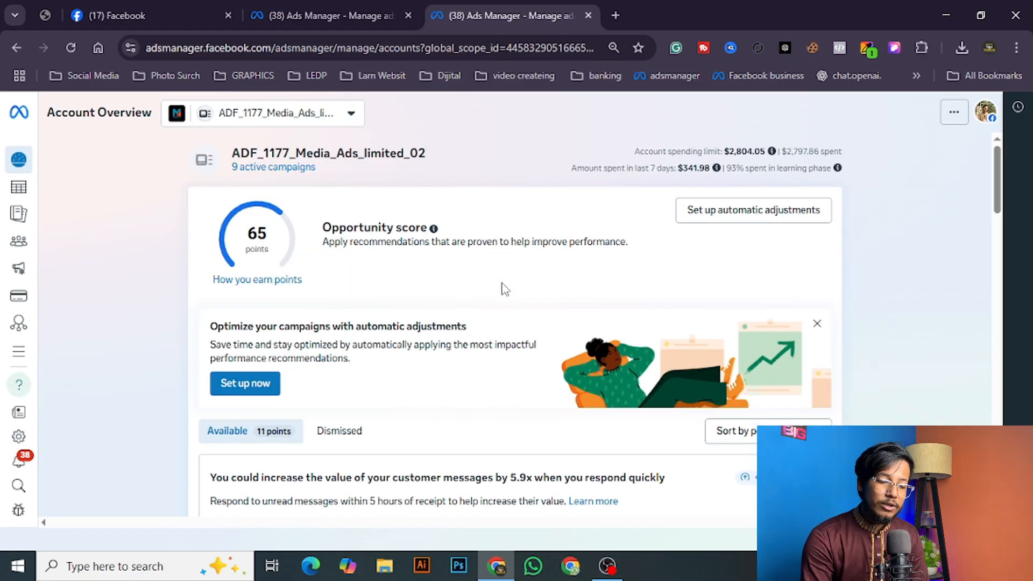
left_click(348, 122)
left_click(115, 157)
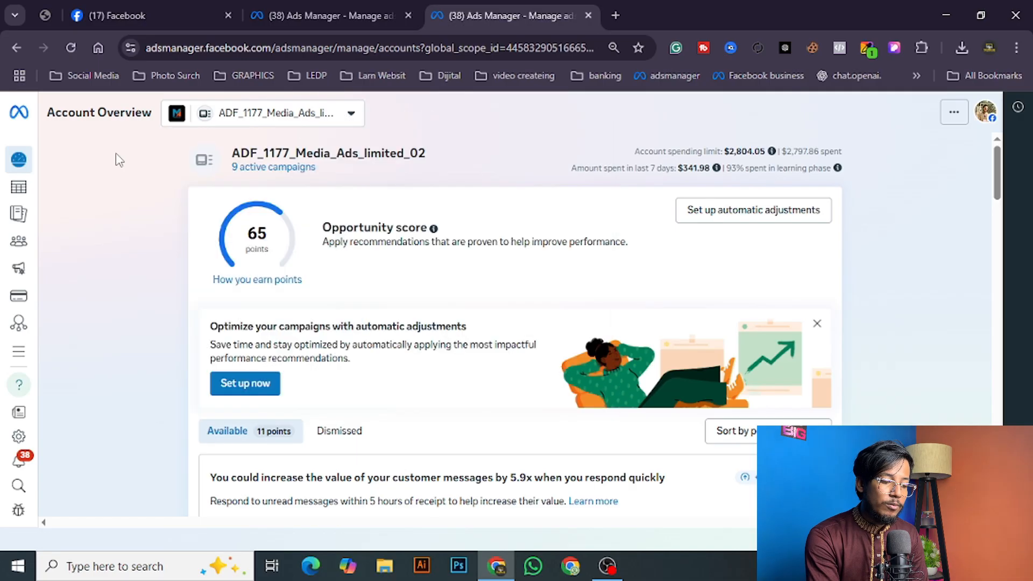
Step: Open the Campaigns page of the ad account and close the duplicate Ads Manager page
mouse_move(18, 231)
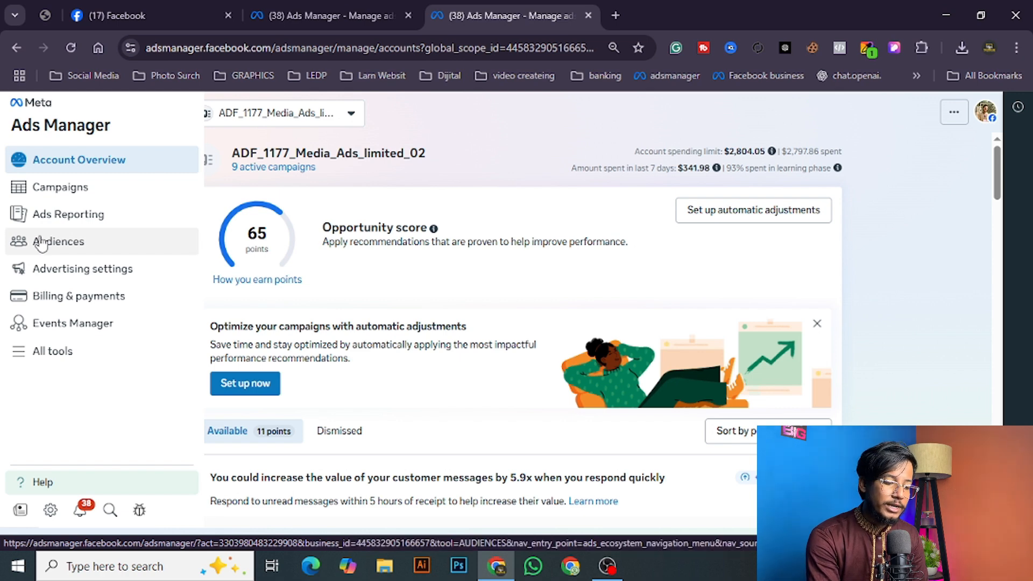
left_click(107, 194)
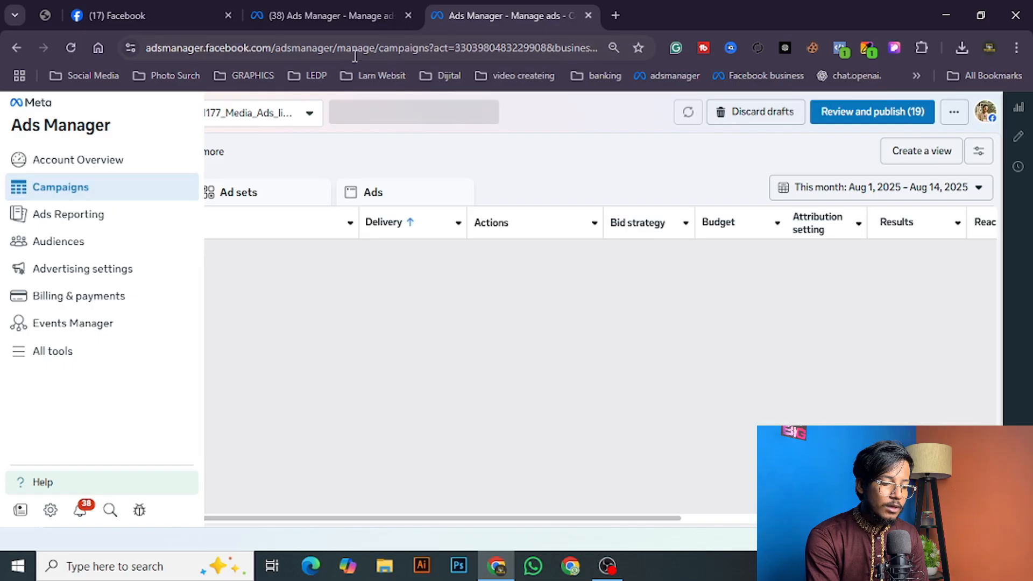
left_click(408, 15)
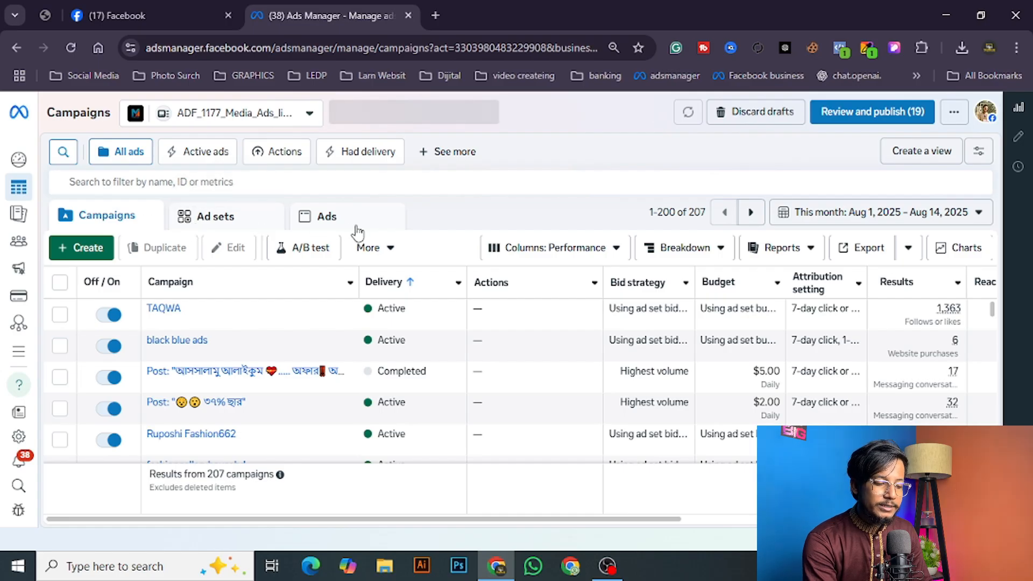
Step: Set the date range of the campaigns table to Maximum
scroll(385, 327, "down", 8)
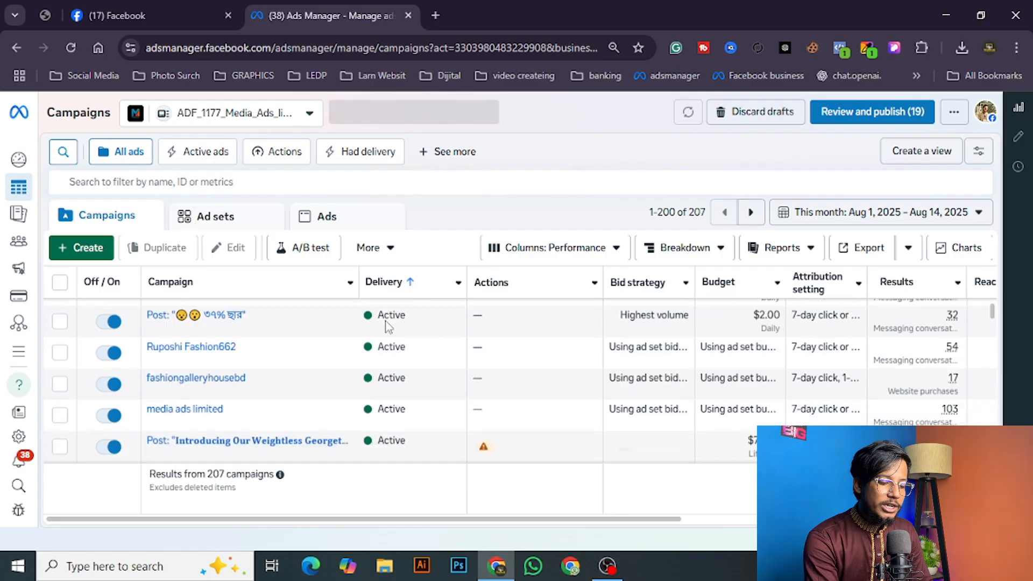
scroll(387, 325, "up", 7)
scroll(387, 327, "up", 1)
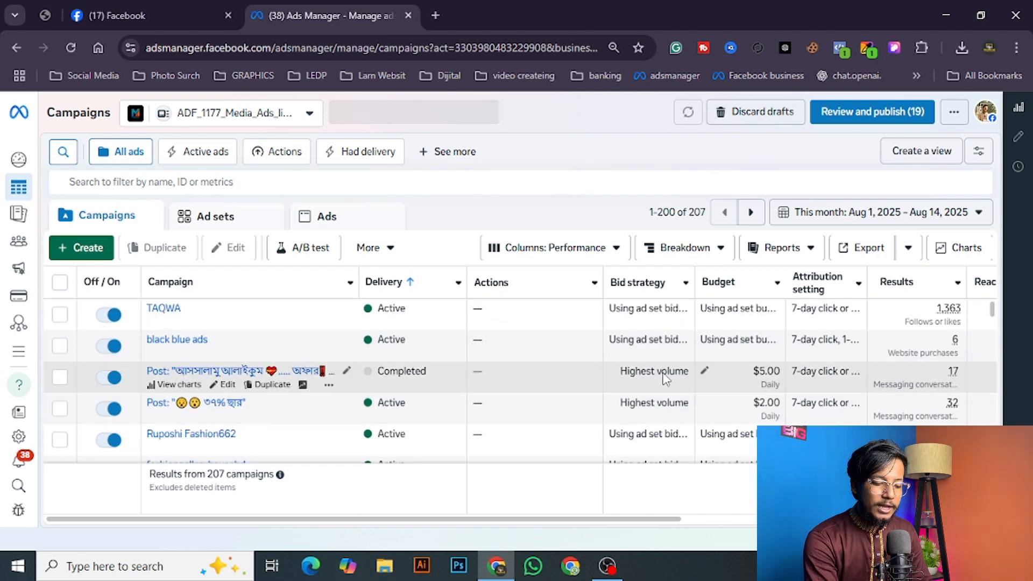
scroll(665, 375, "down", 3)
scroll(664, 376, "up", 3)
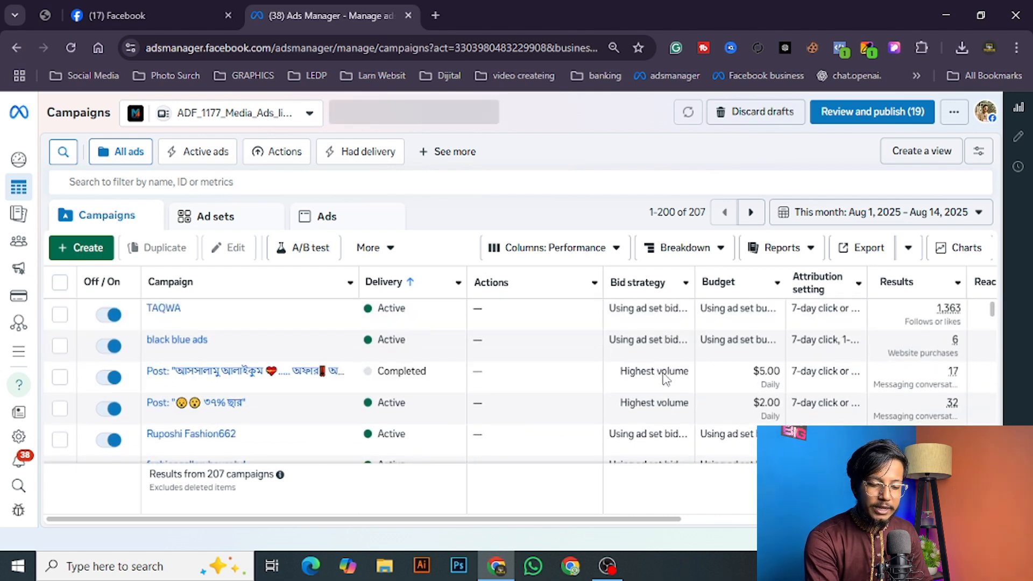
scroll(748, 402, "down", 3)
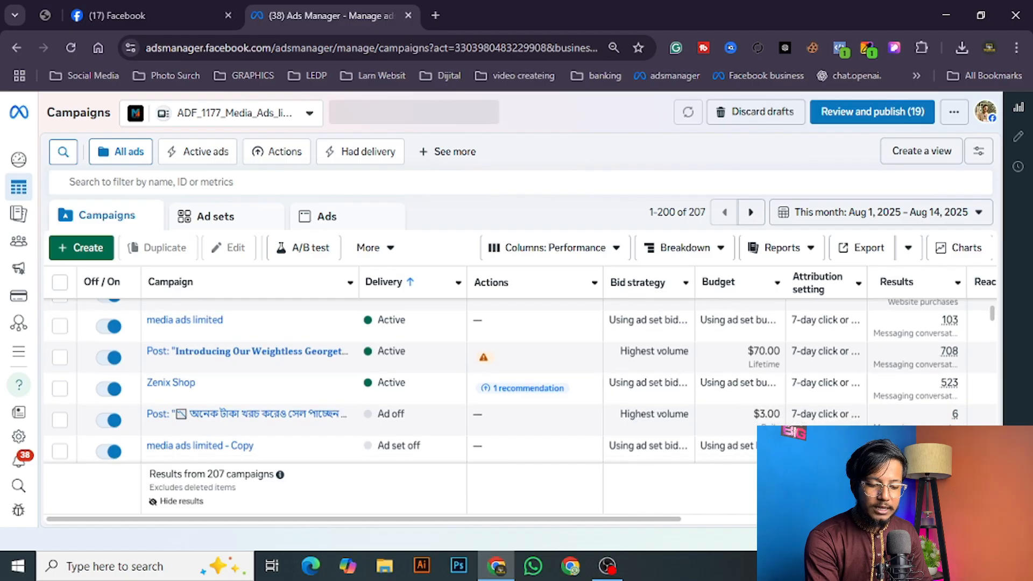
left_click(878, 217)
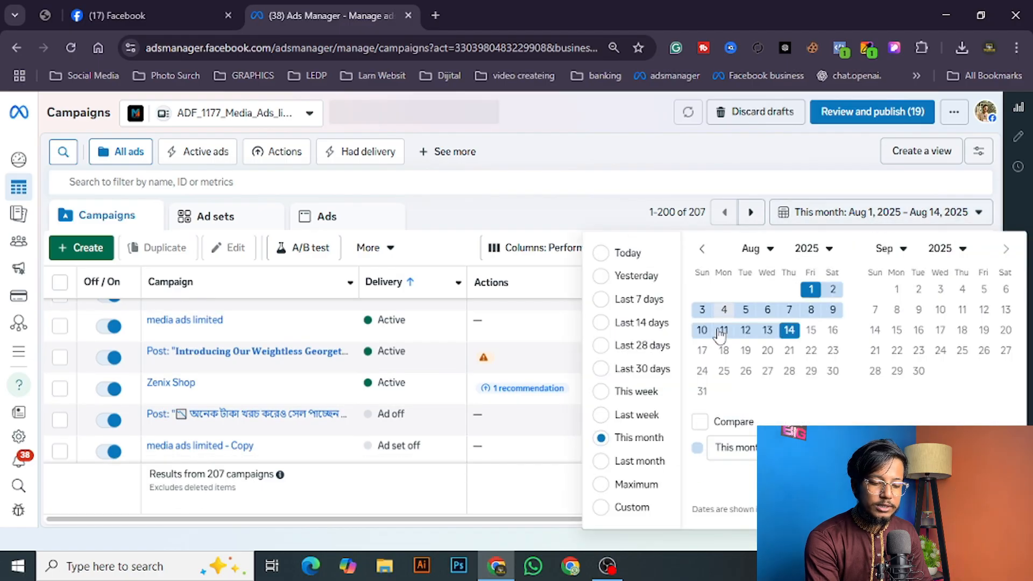
left_click(624, 485)
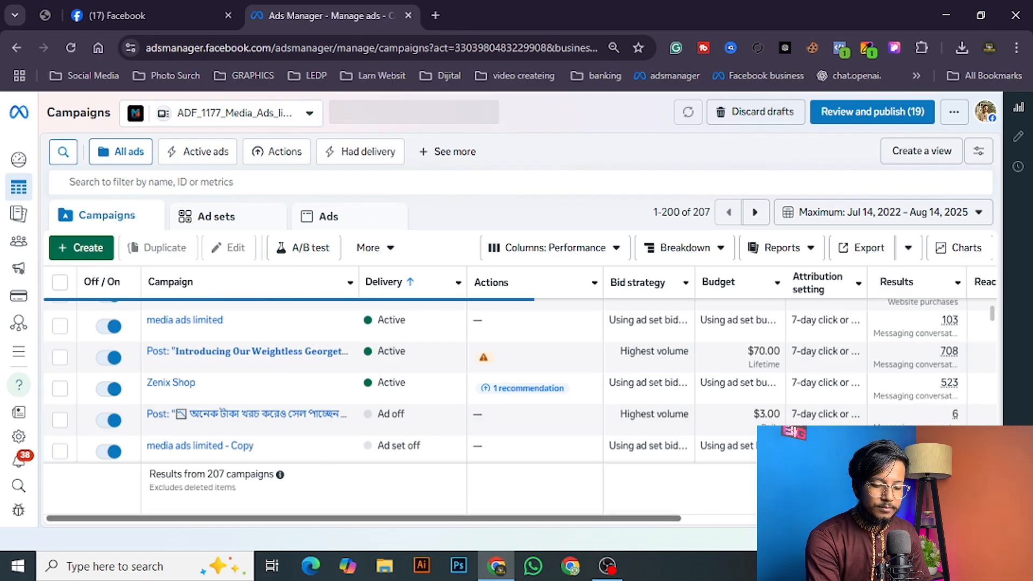
scroll(516, 376, "right", 5)
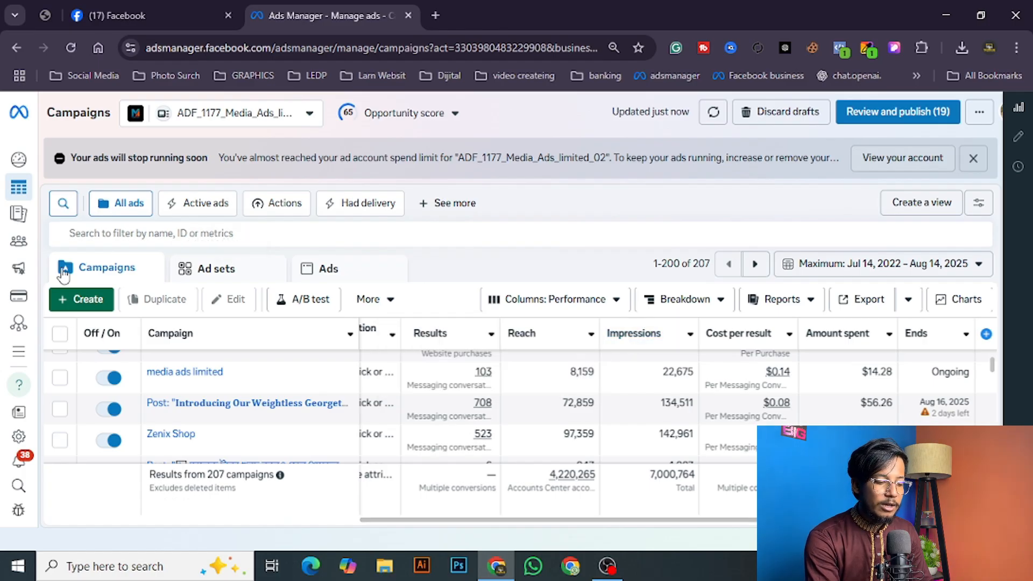
Step: Start creating a new campaign and select Engagement as its objective
mouse_move(19, 266)
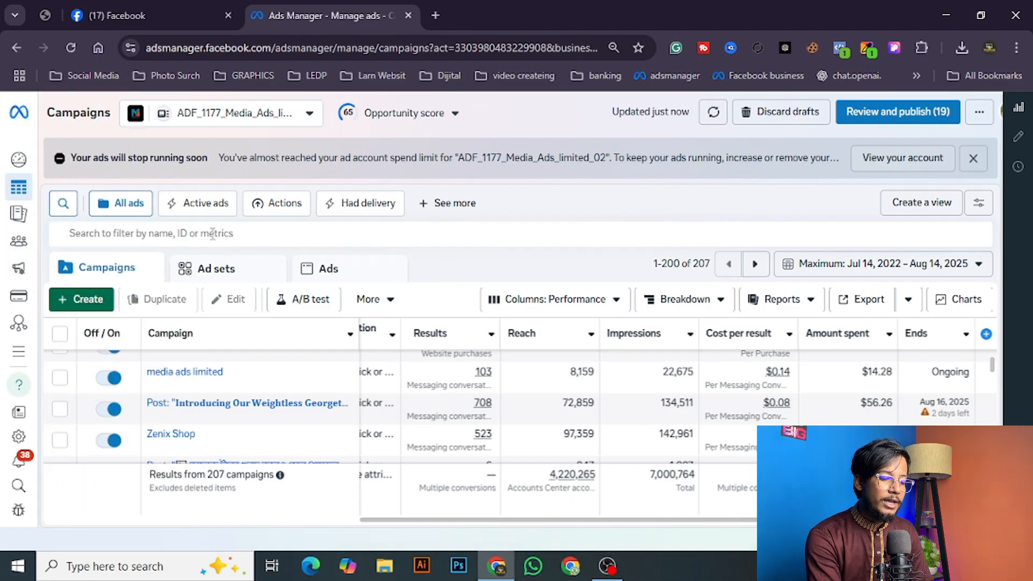
left_click(91, 305)
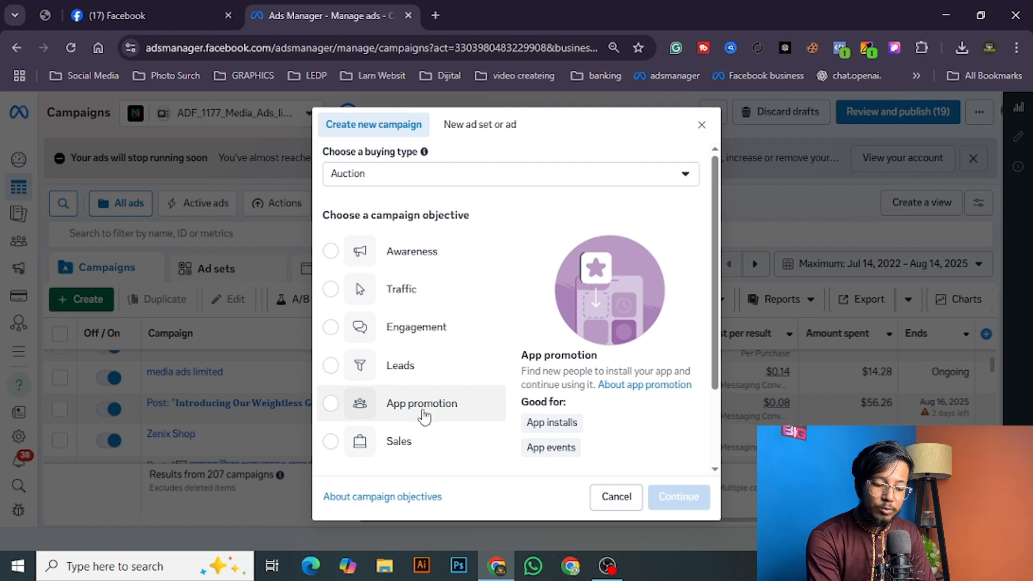
left_click(425, 258)
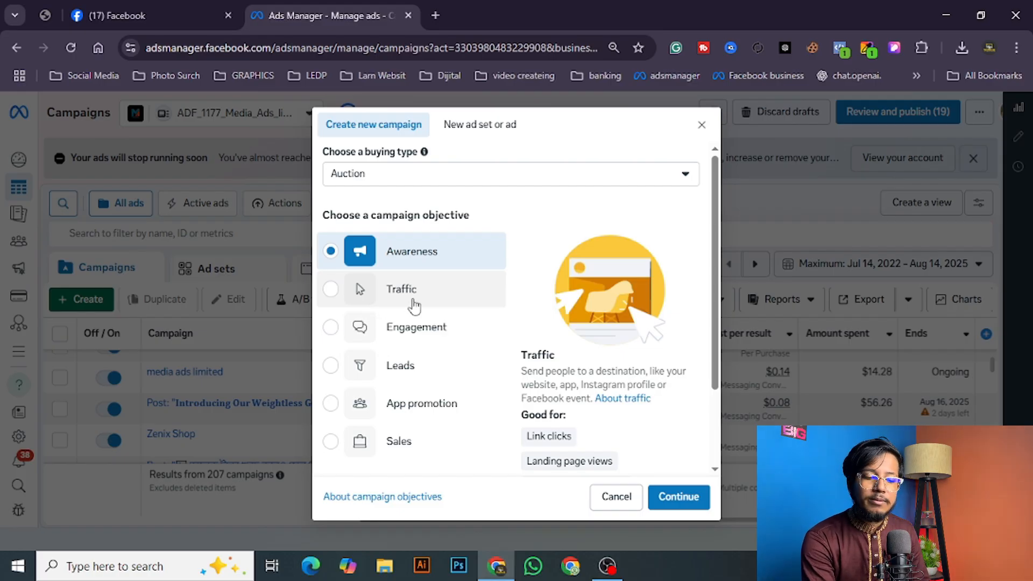
left_click(415, 328)
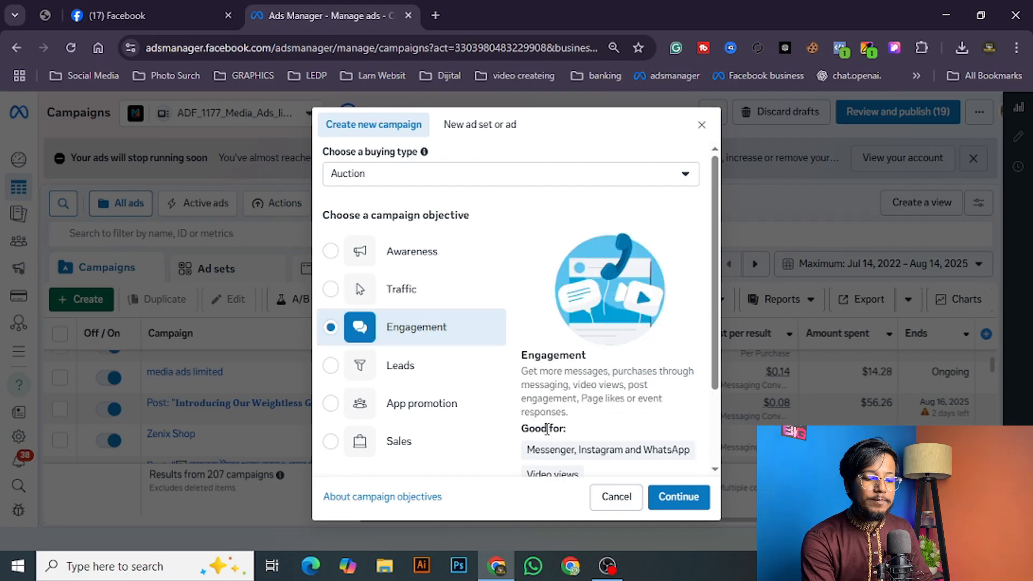
Step: Examine the uses listed for the Engagement objective, including messaging apps, post engagement, conversions and calls
scroll(538, 355, "down", 2)
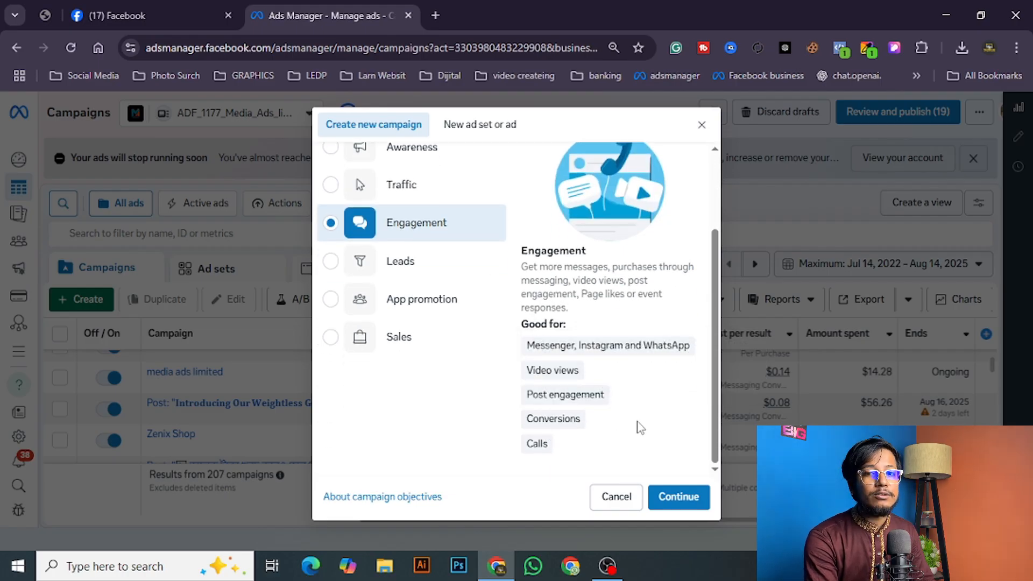
mouse_move(557, 342)
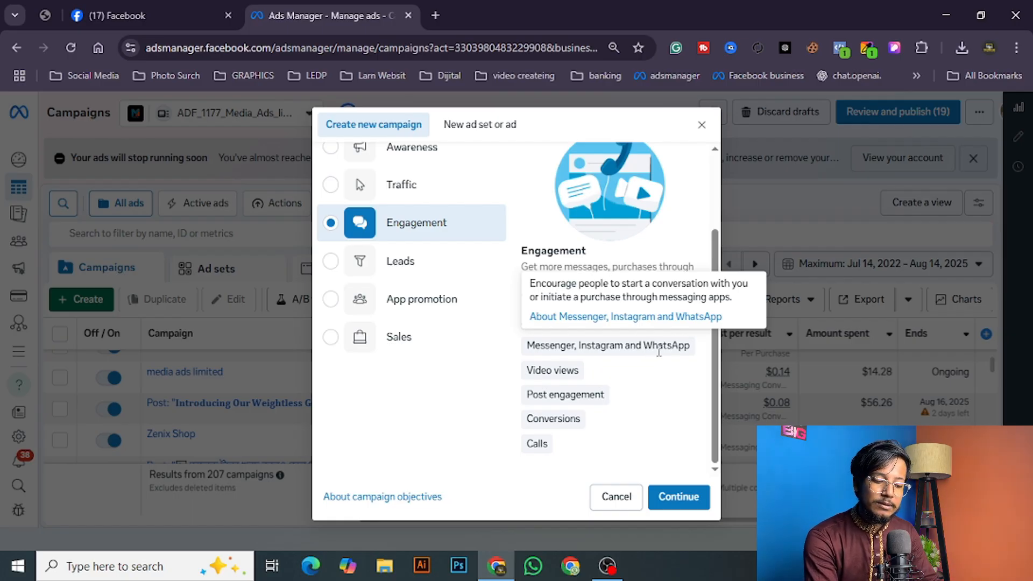
mouse_move(568, 395)
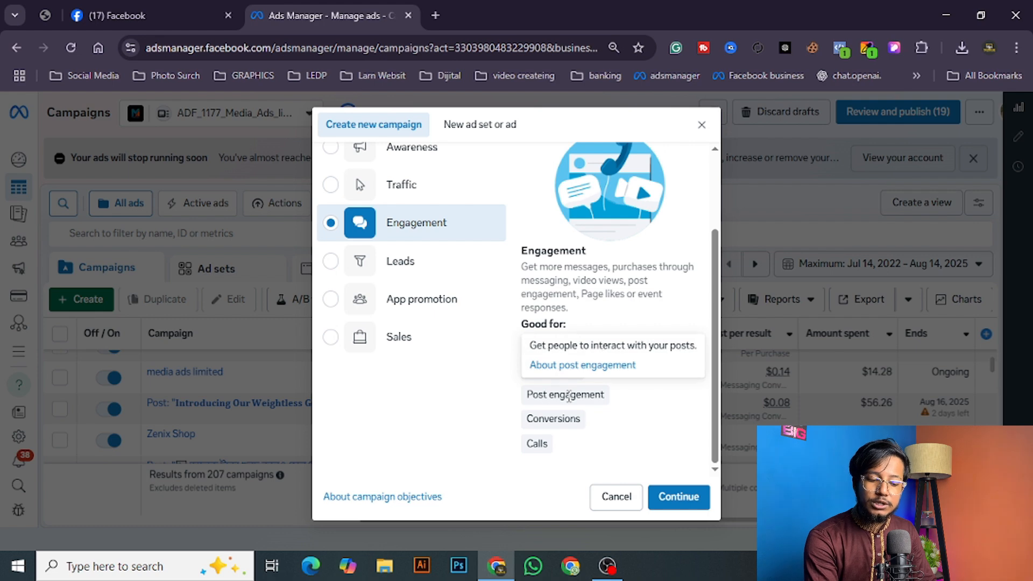
mouse_move(557, 425)
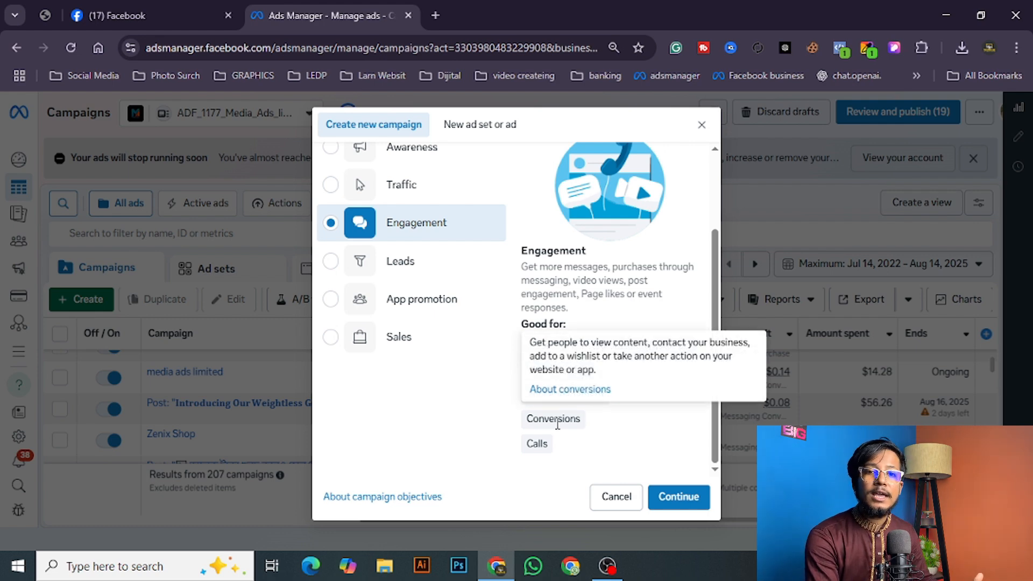
mouse_move(548, 444)
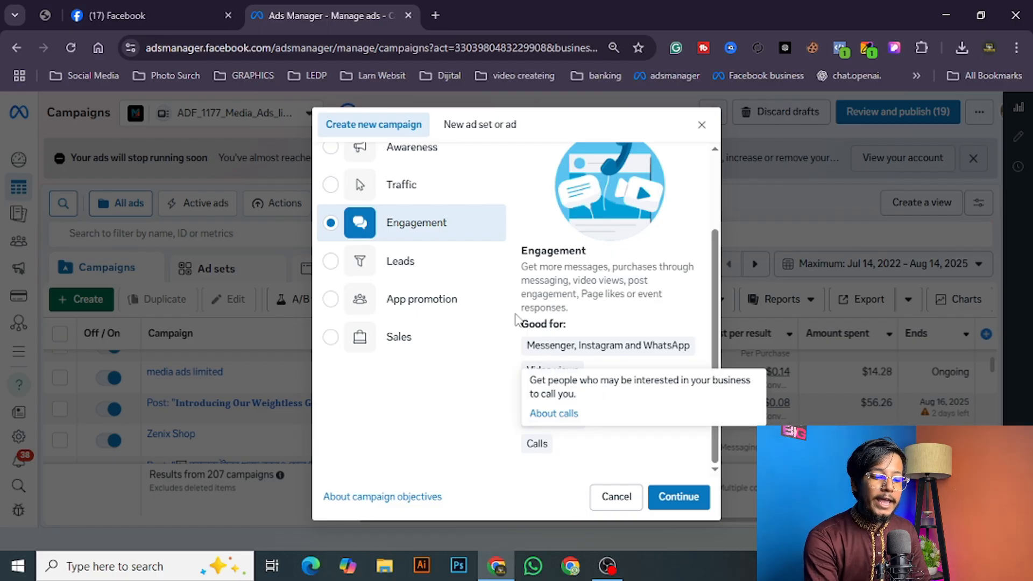
Step: Proceed with the Engagement objective and choose the Manual engagement campaign setup
scroll(558, 328, "up", 2)
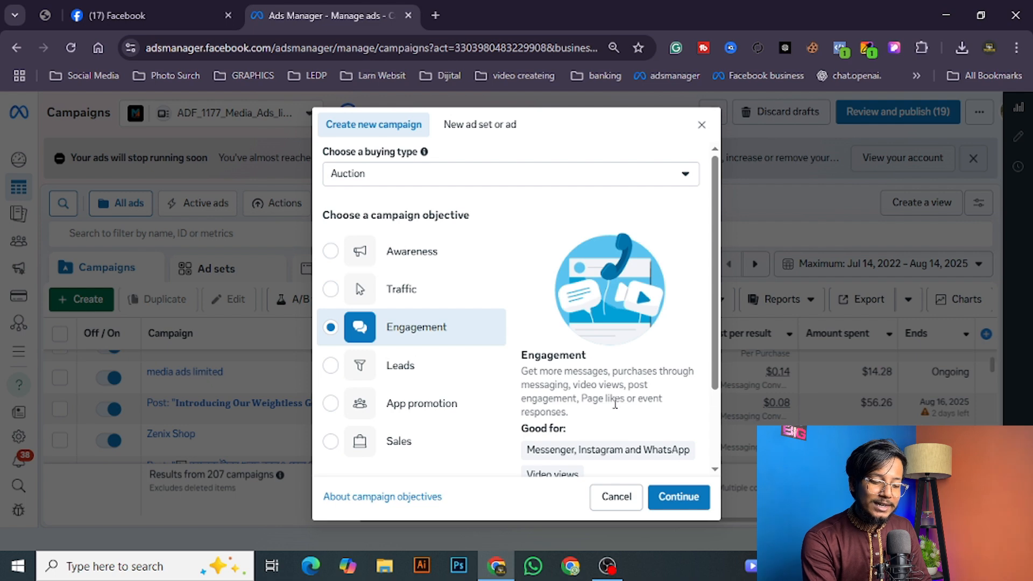
left_click(663, 497)
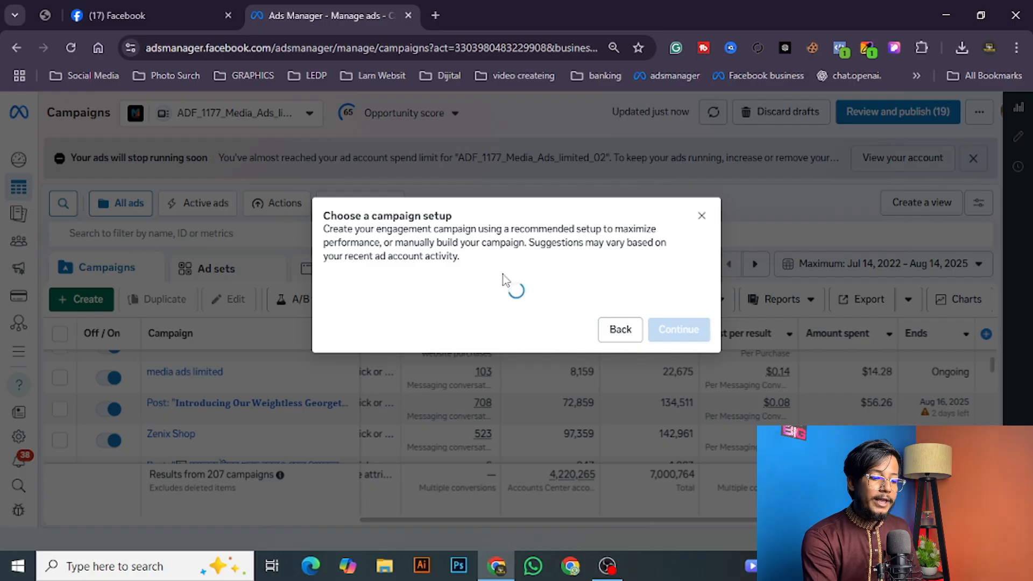
left_click(504, 280)
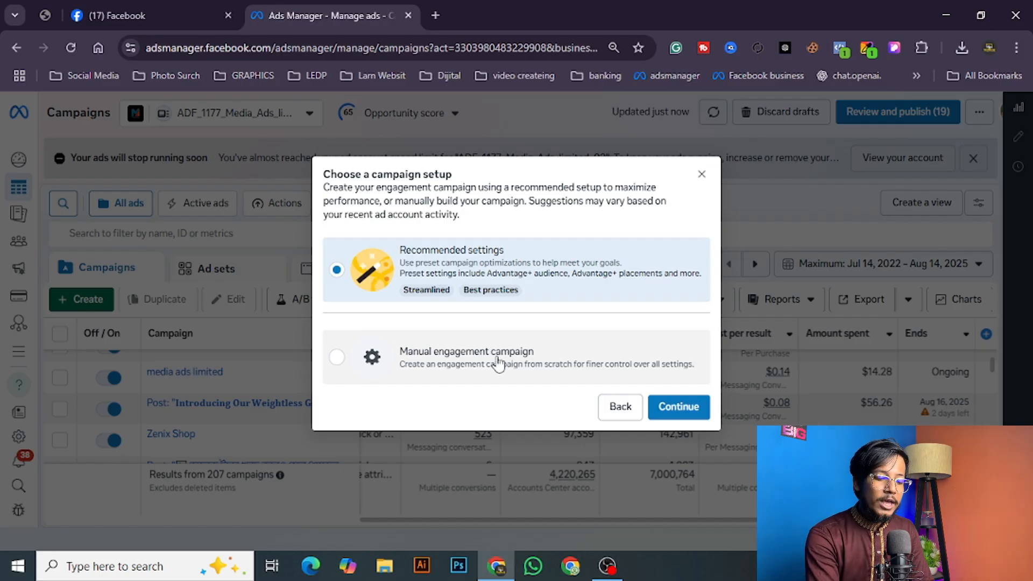
left_click(464, 371)
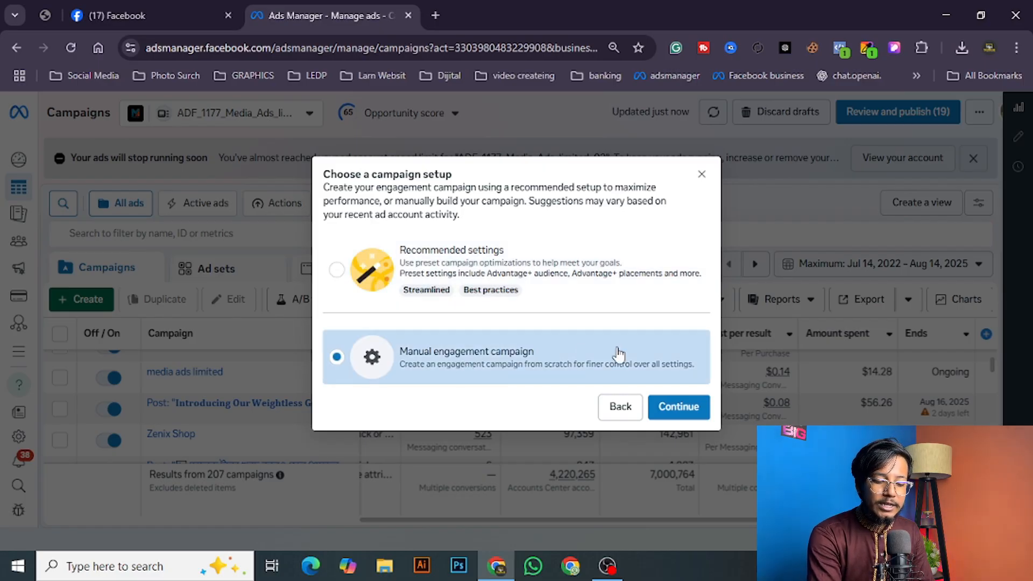
left_click(672, 411)
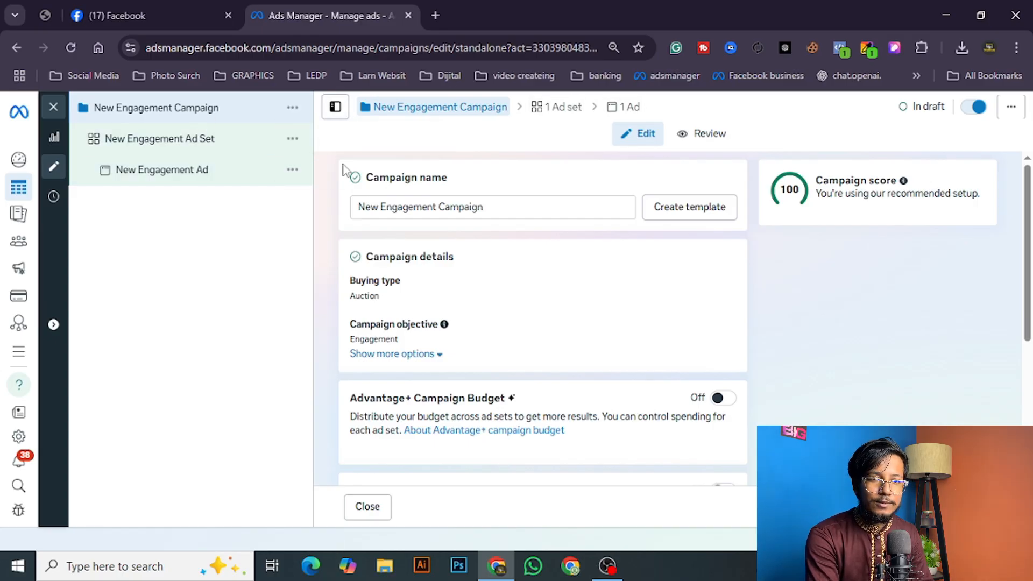
Step: Rename the new campaign to "media ads limited"
double_click(427, 207)
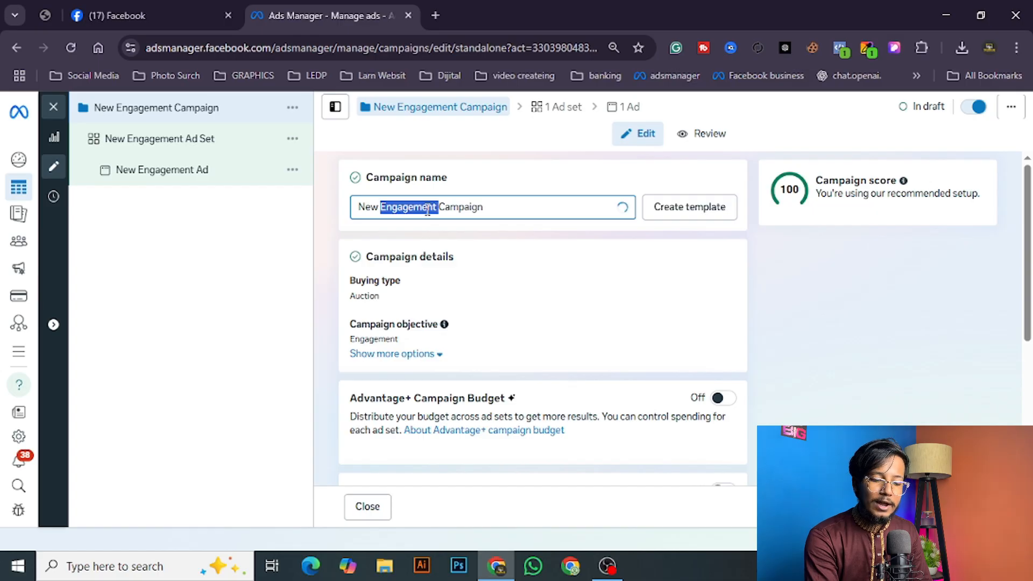
key("ctrl+a")
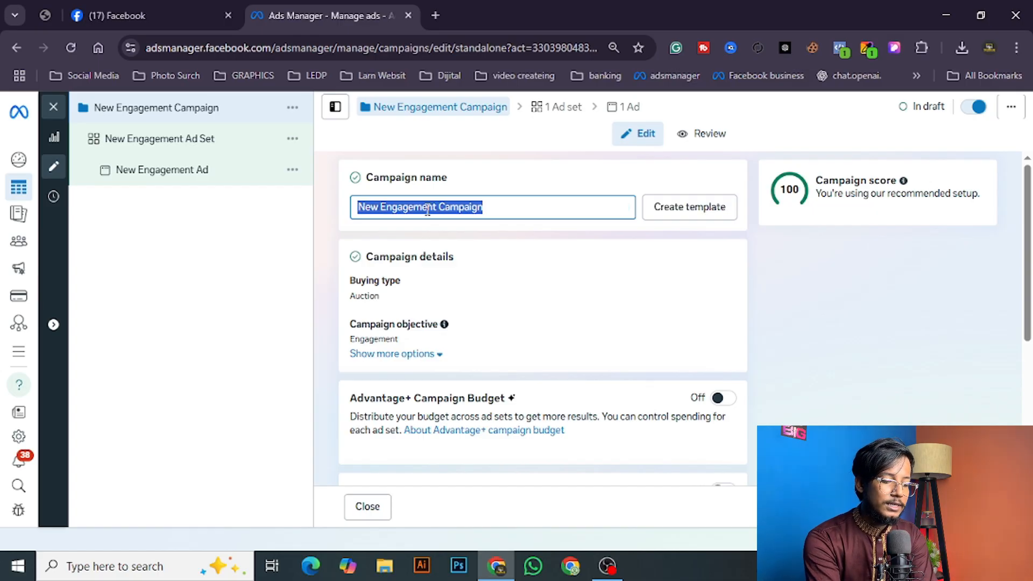
key("BackSpace")
type("me")
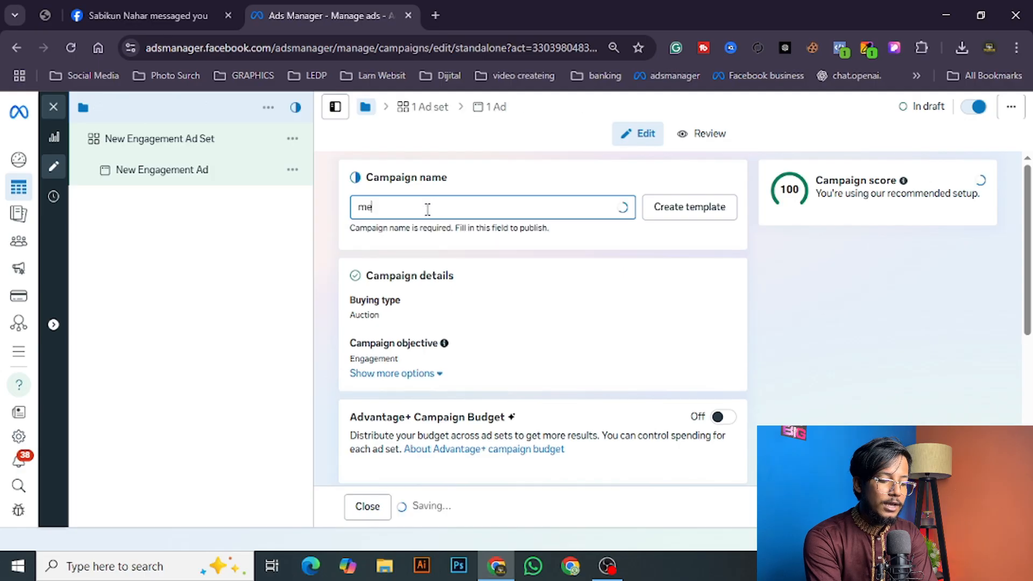
type("dia ")
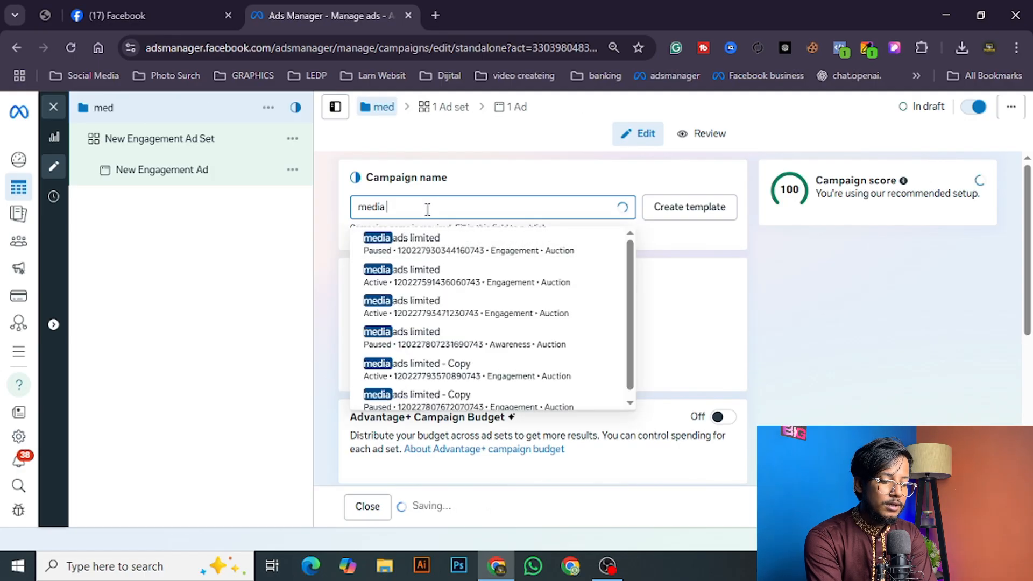
type("ads limited")
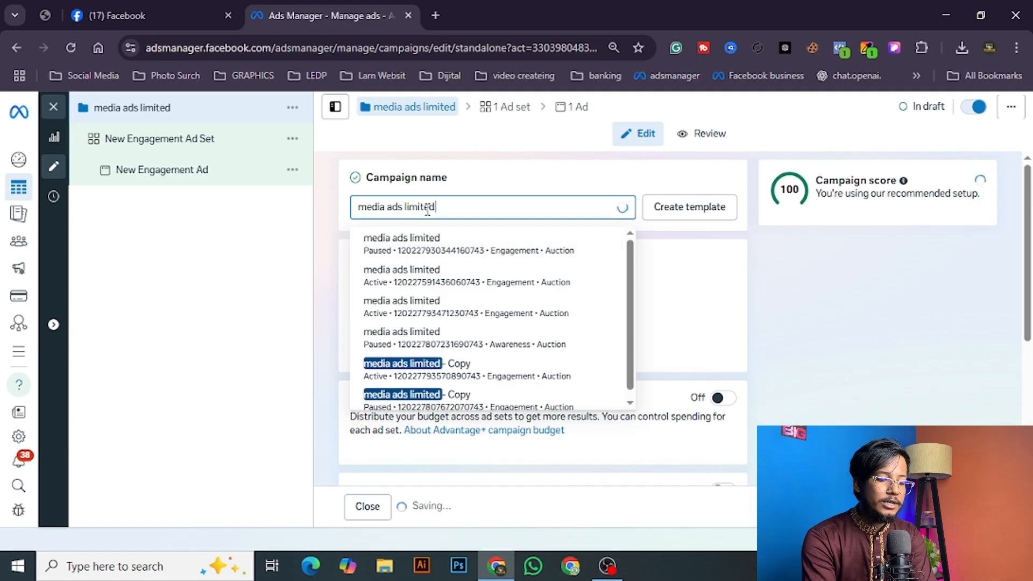
left_click(321, 224)
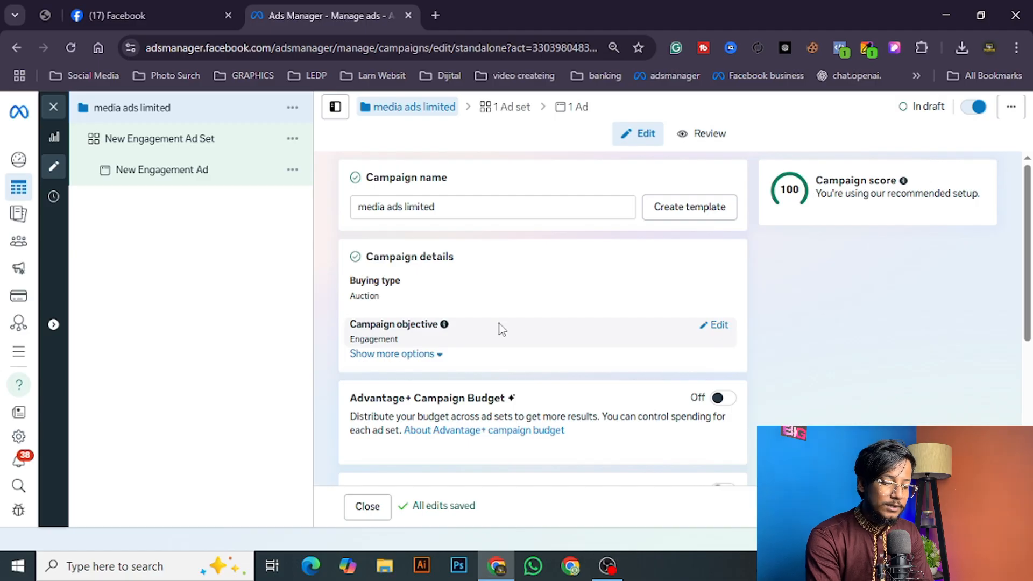
Step: Examine the campaign's buying type options, objective list, Advantage+ Campaign Budget, A/B test and Special Ad Categories settings
scroll(500, 328, "down", 3)
scroll(500, 328, "down", 2)
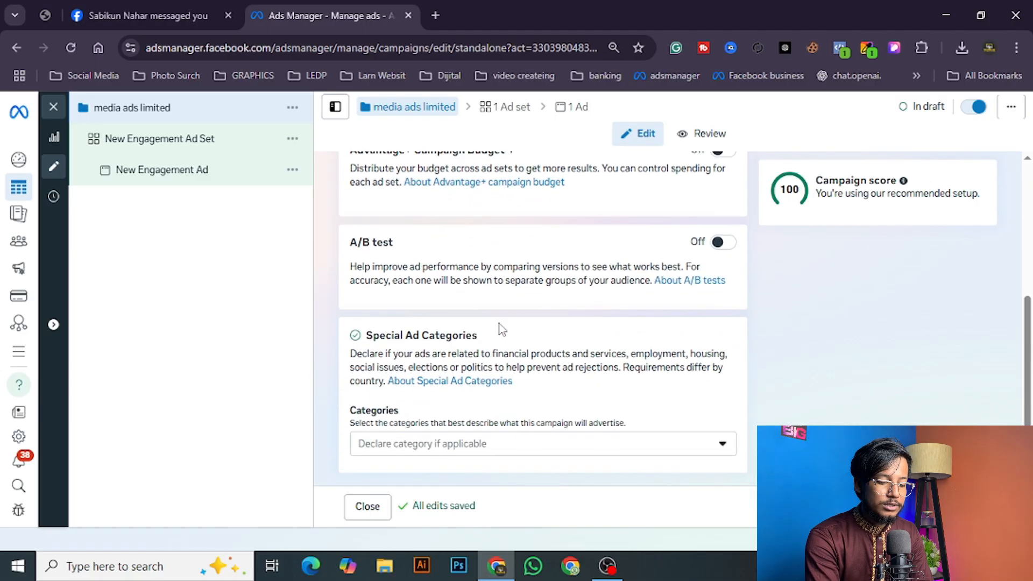
scroll(500, 328, "up", 5)
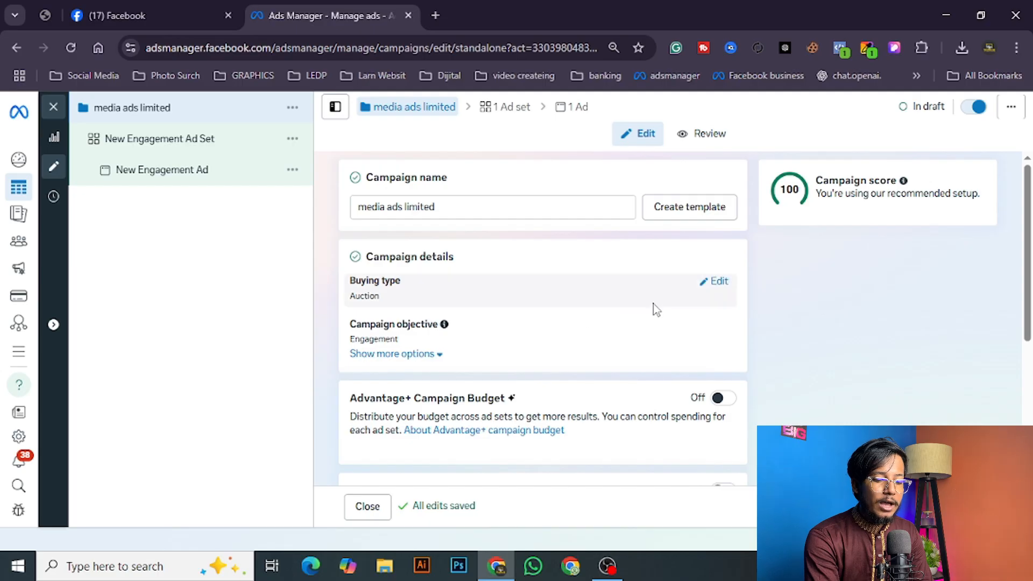
left_click(716, 289)
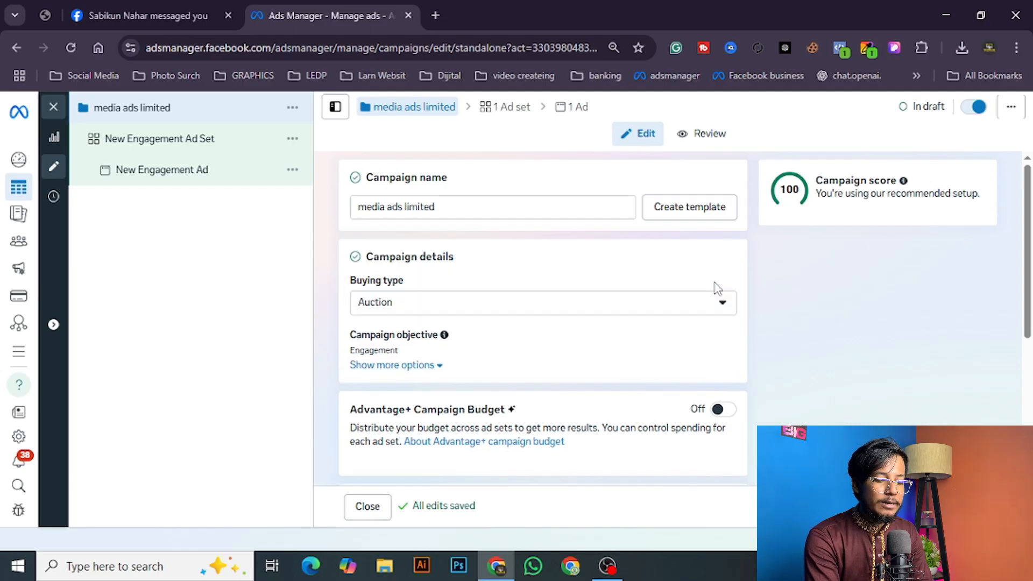
left_click(656, 312)
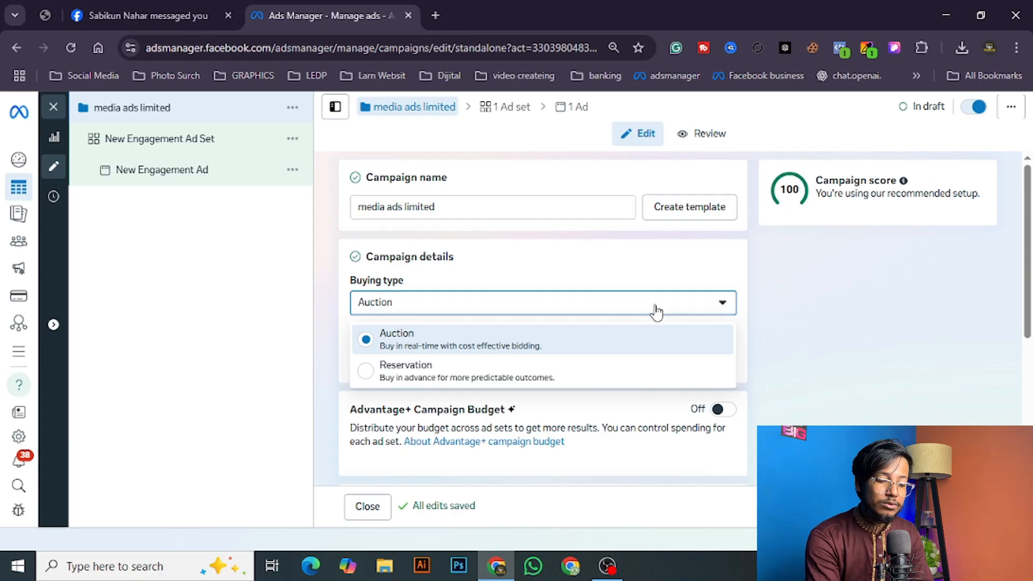
left_click(656, 312)
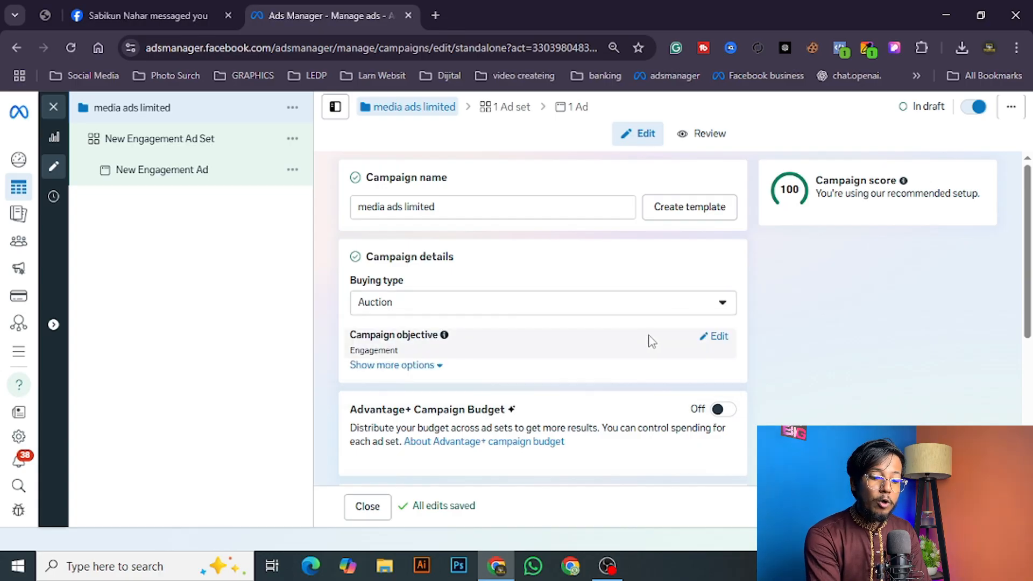
left_click(719, 338)
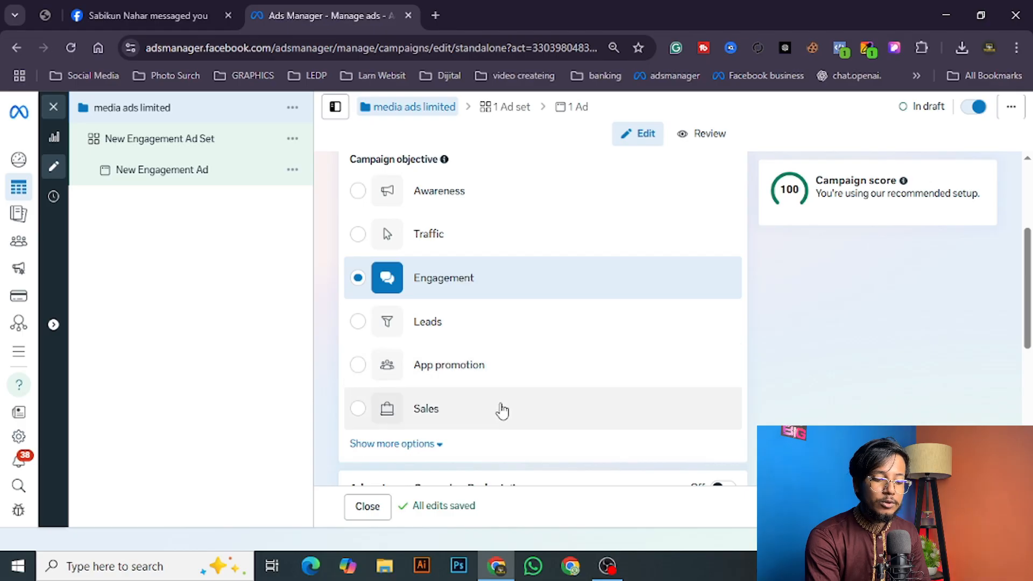
scroll(500, 410, "up", 2)
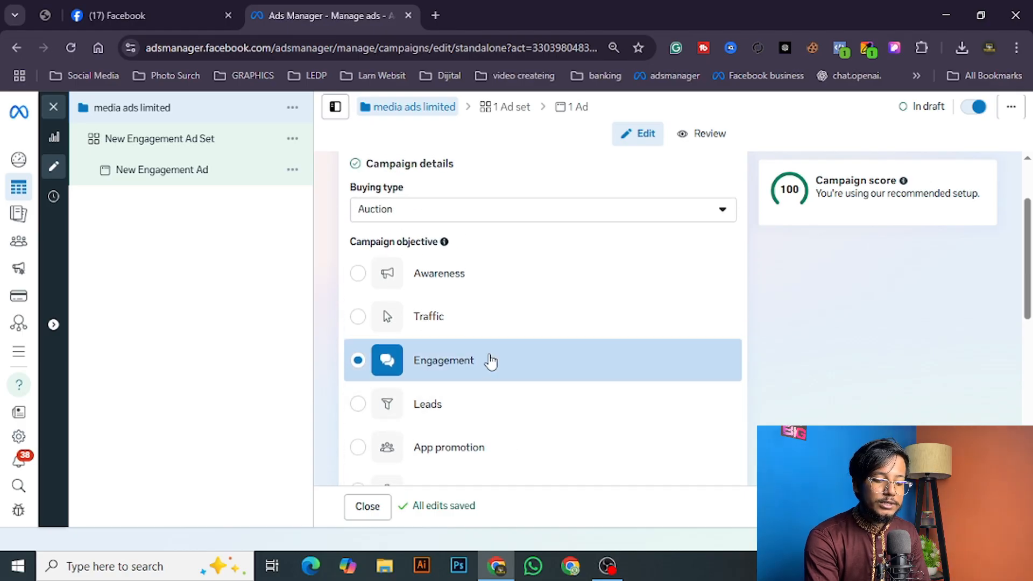
scroll(810, 378, "down", 2)
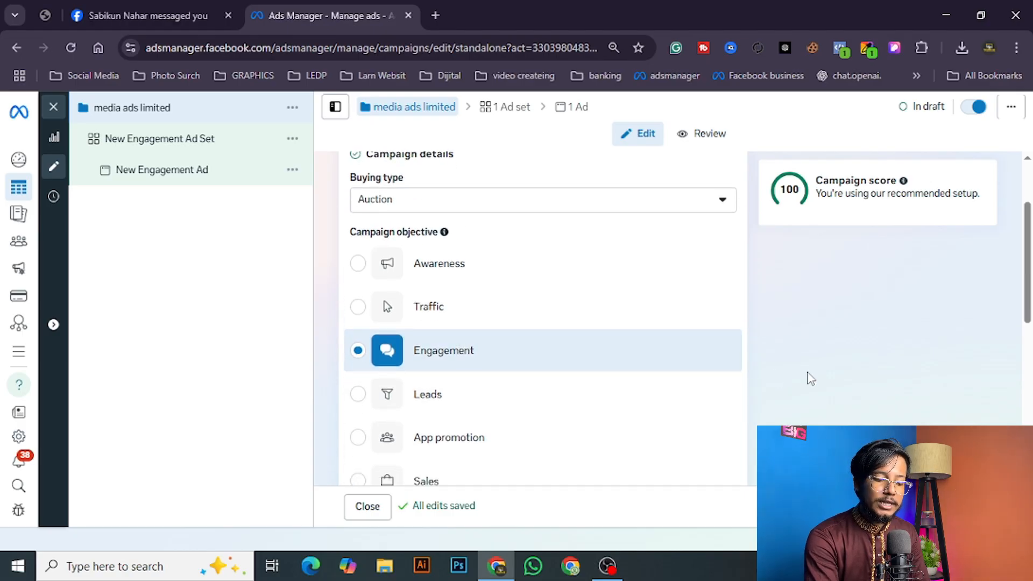
scroll(811, 378, "down", 6)
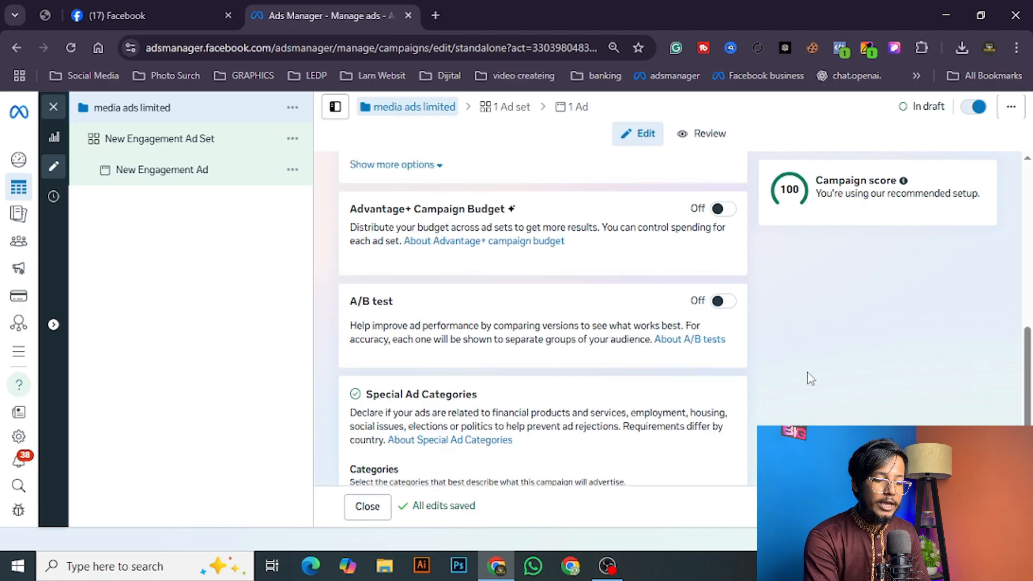
scroll(810, 378, "up", 1)
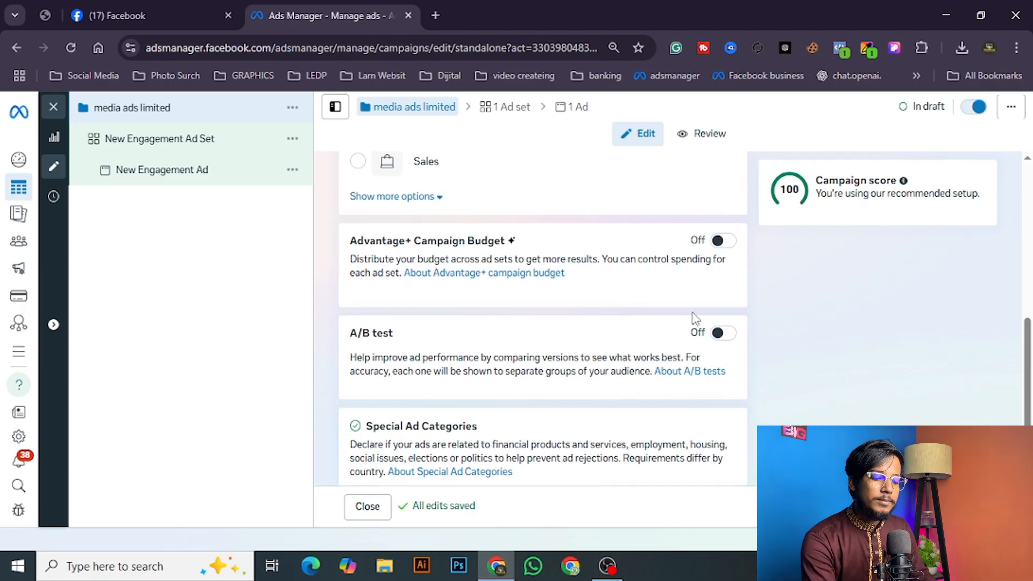
scroll(710, 356, "down", 2)
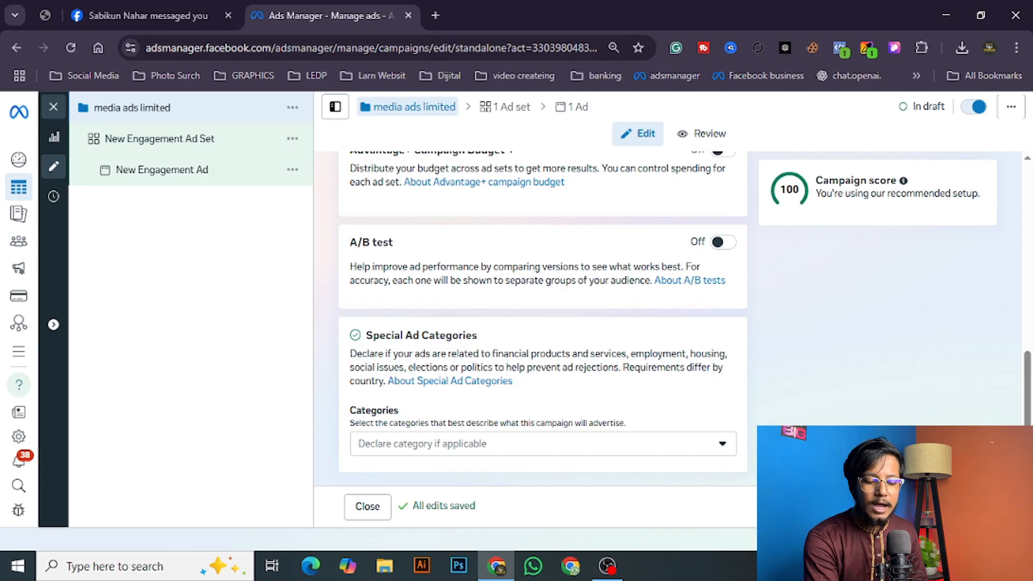
scroll(727, 309, "up", 8)
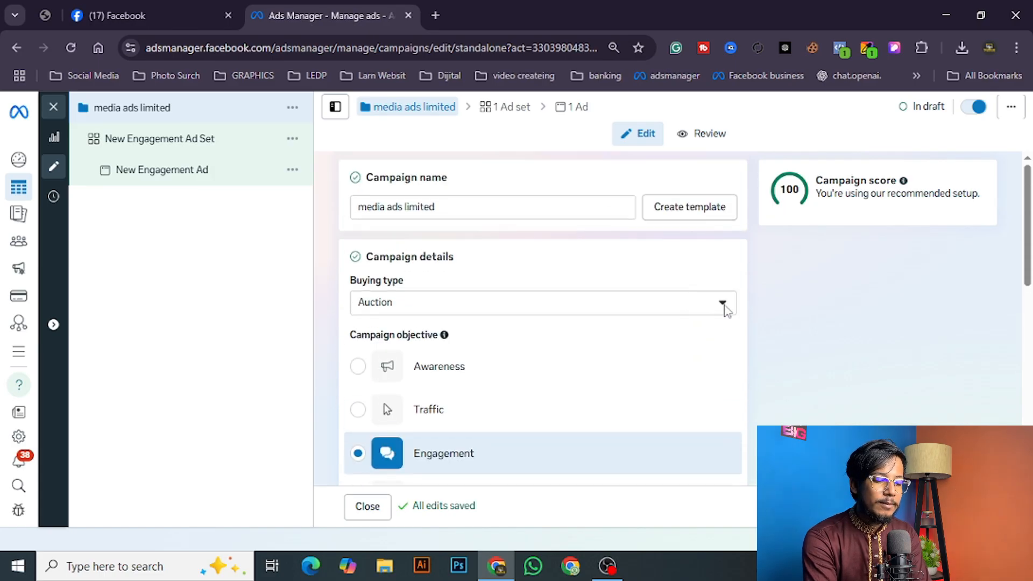
Step: Copy the campaign name and reuse it as the ad set name, "media ads limited"
triple_click(497, 208)
key("ctrl+c")
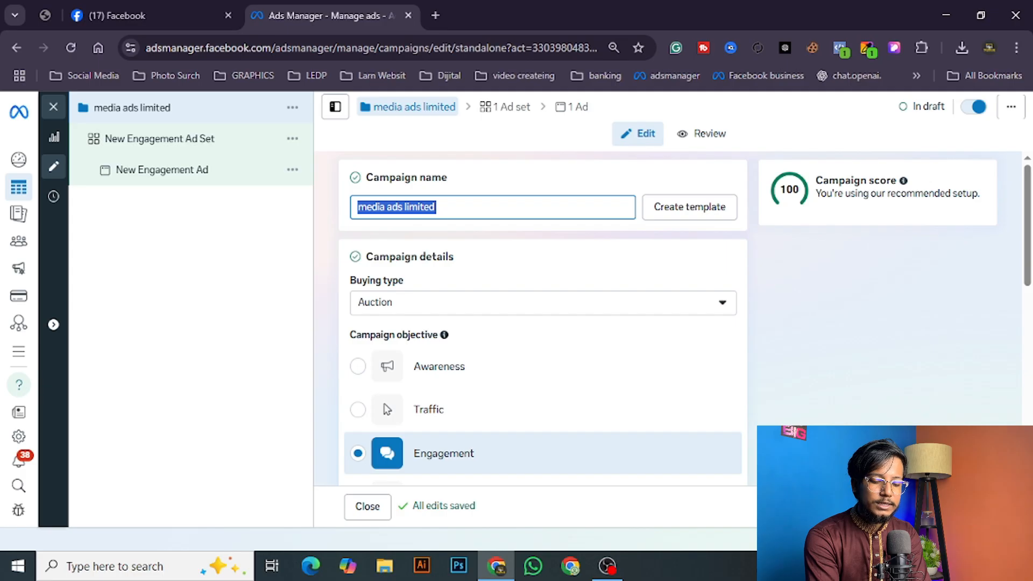
left_click(980, 506)
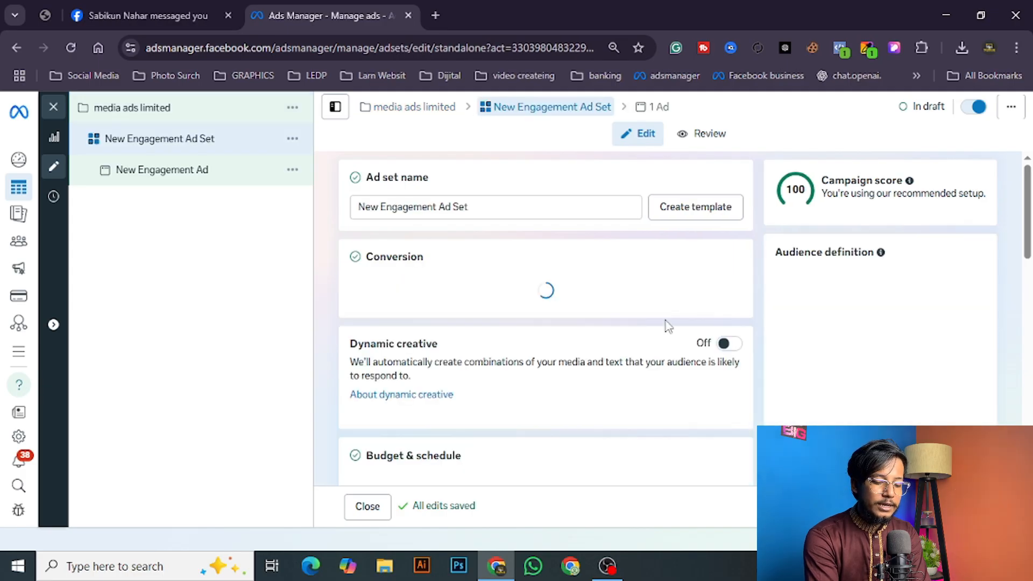
left_click(495, 207)
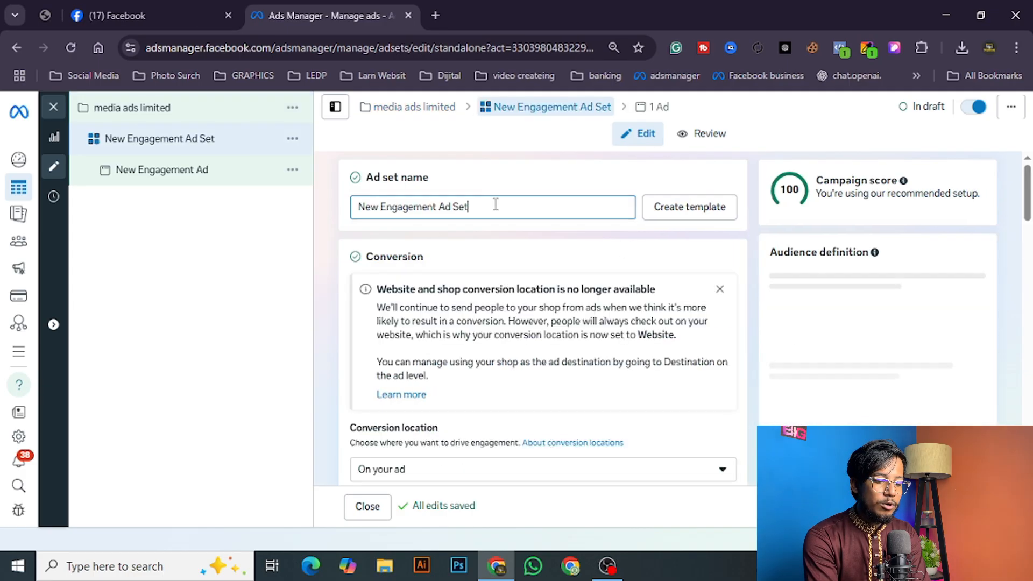
key("ctrl+a")
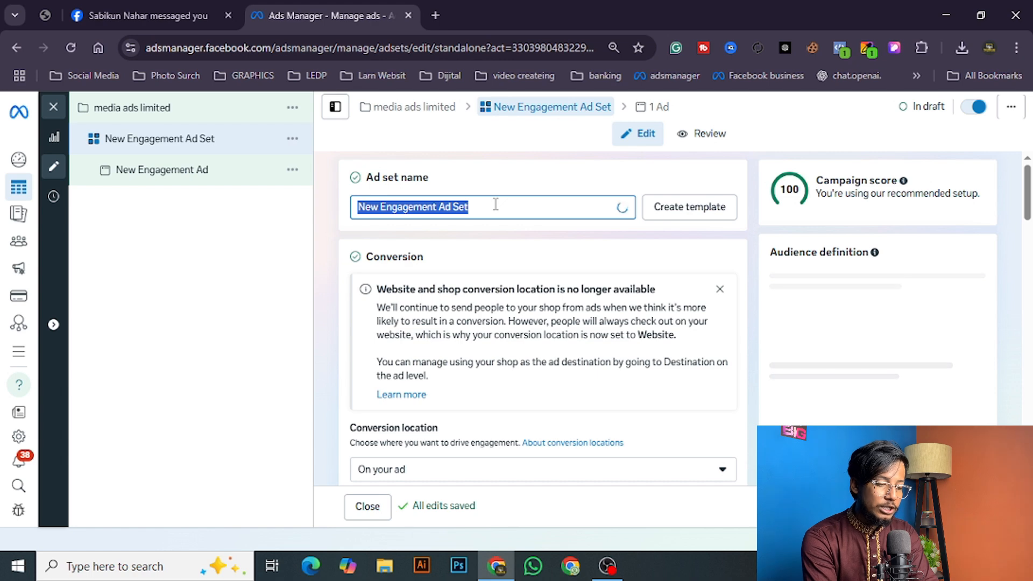
key("ctrl+v")
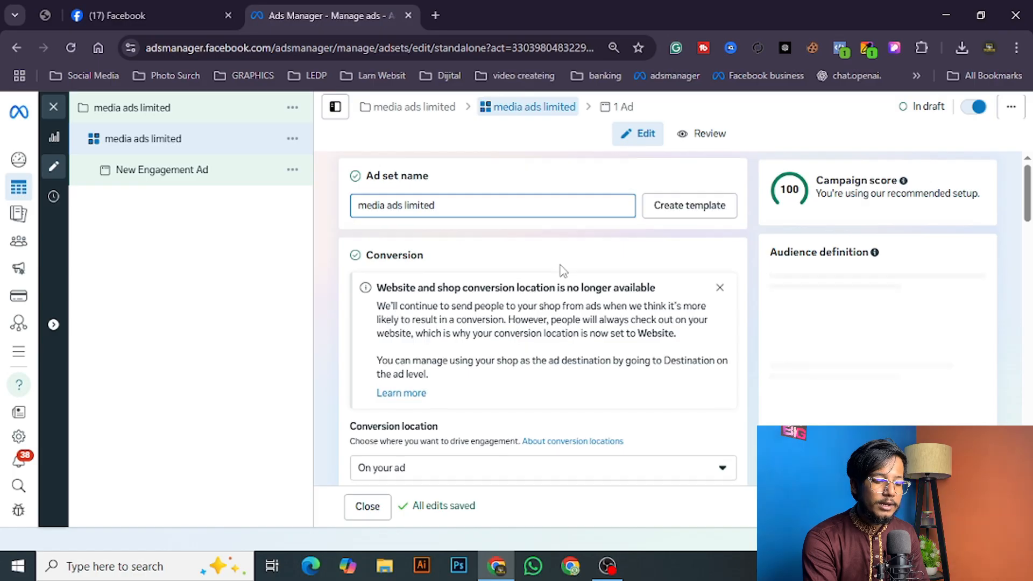
Step: Review the ad set's conversion location options and set the conversion location to Message destinations
scroll(562, 269, "down", 4)
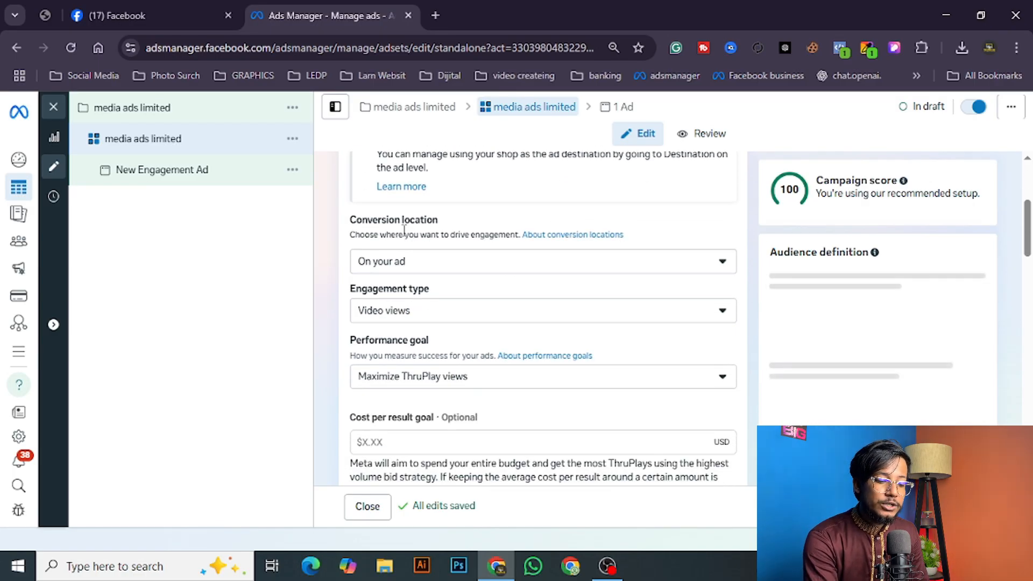
left_click(402, 264)
scroll(403, 270, "down", 2)
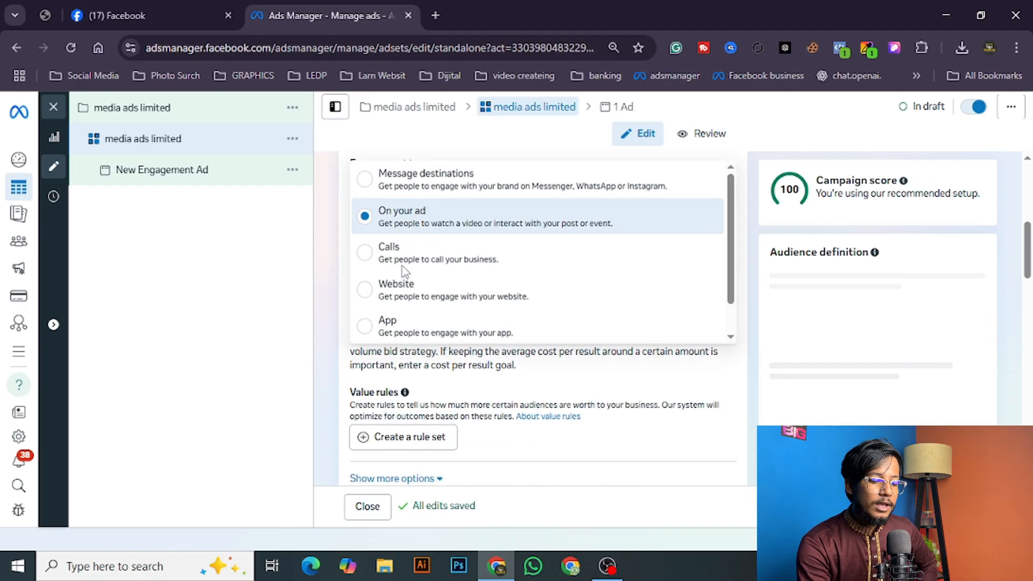
scroll(402, 270, "up", 2)
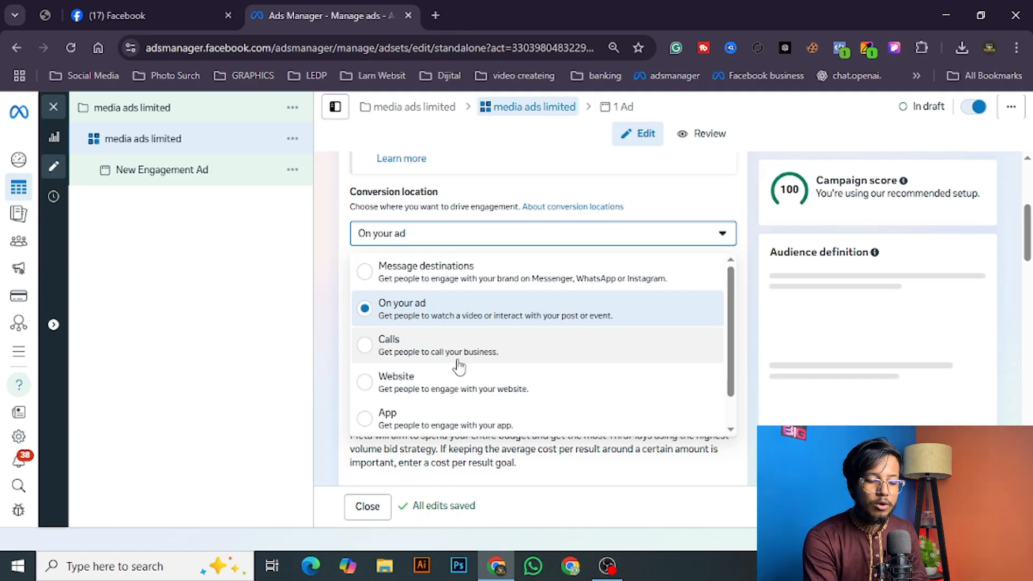
scroll(458, 365, "down", 1)
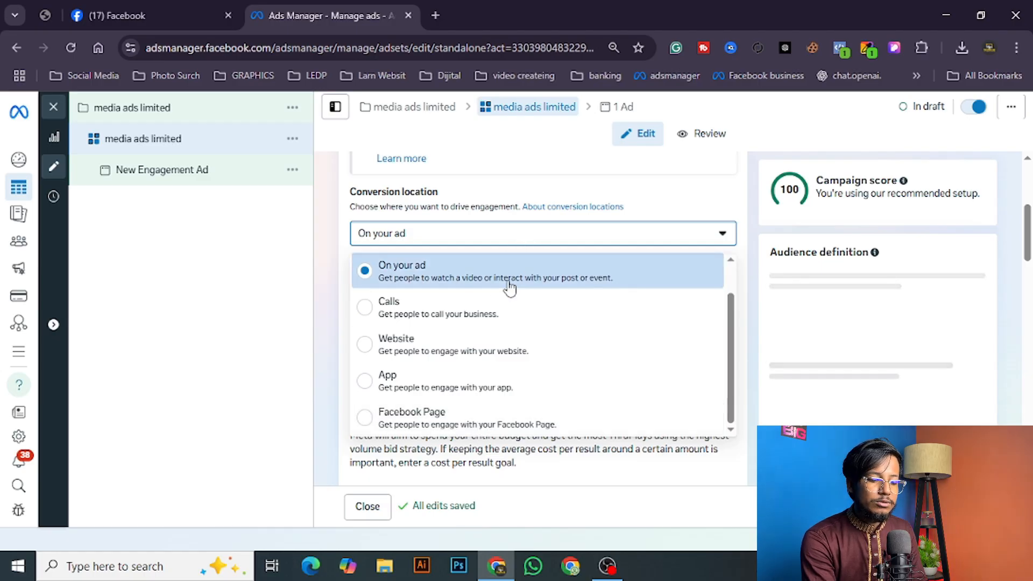
scroll(502, 304, "up", 1)
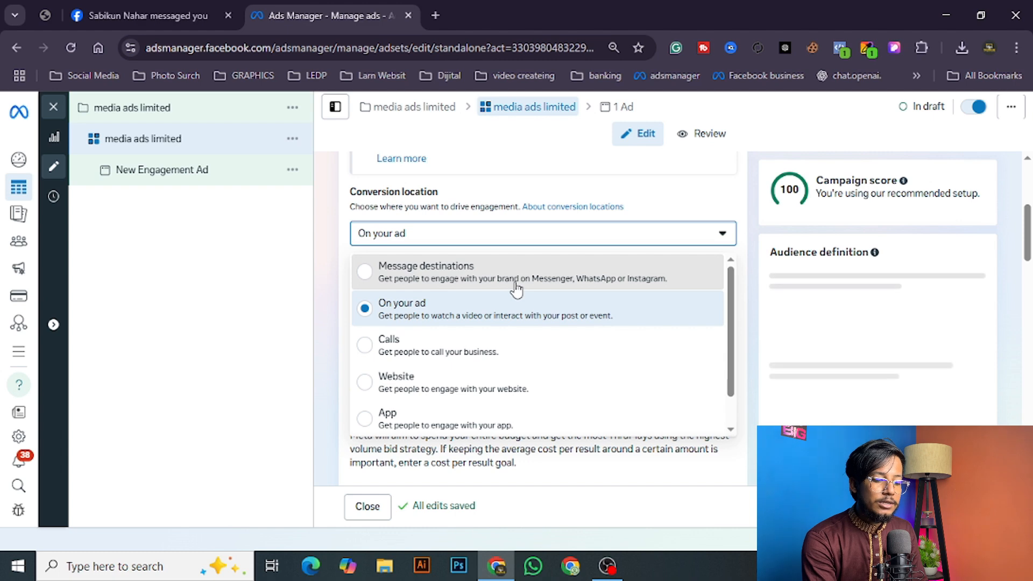
left_click(515, 287)
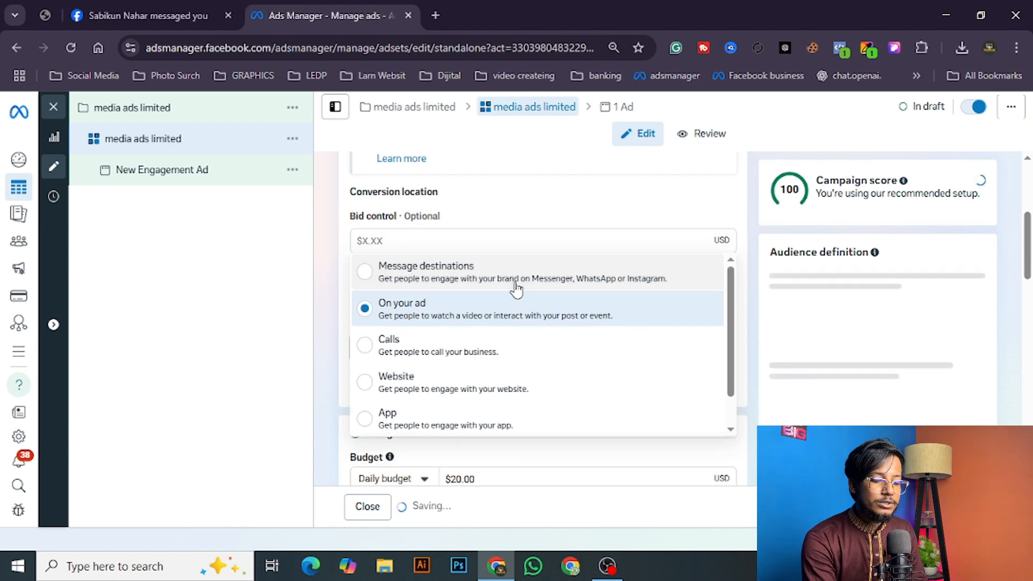
left_click(469, 278)
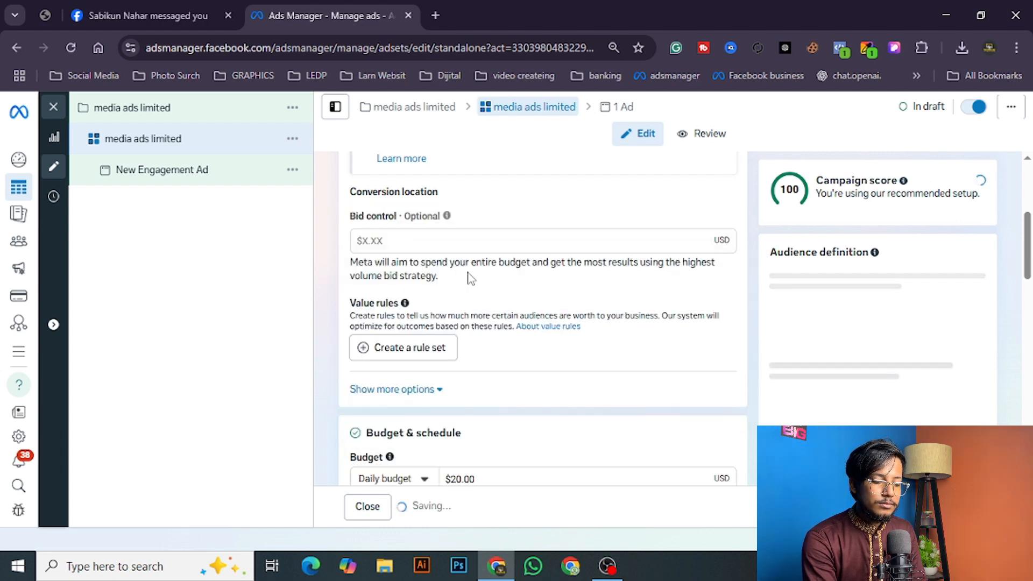
Step: Search the Facebook Pages for "mmbazar" and set Mmbazar24 as the ad set's Facebook Page
scroll(469, 271, "down", 2)
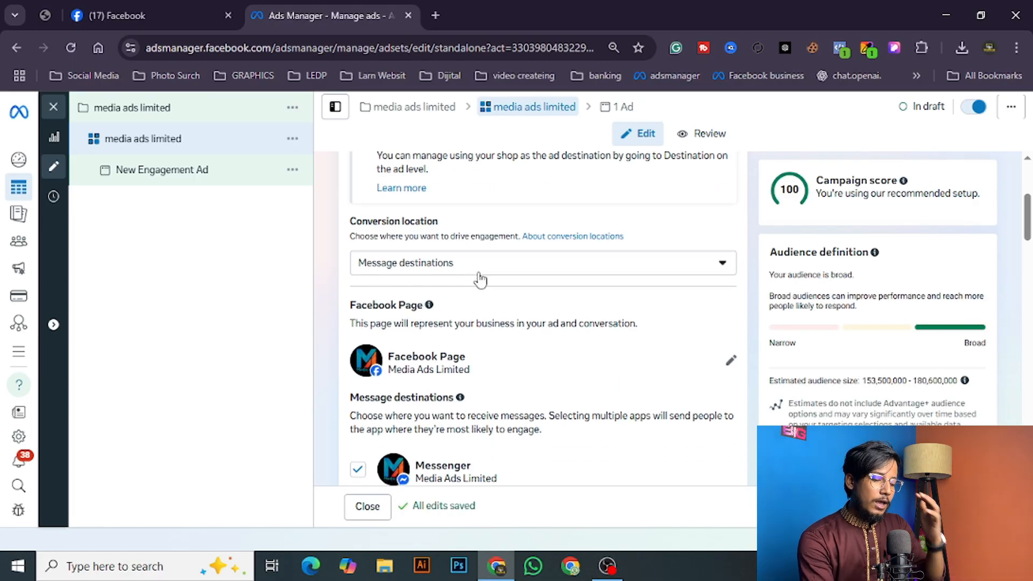
scroll(480, 279, "down", 1)
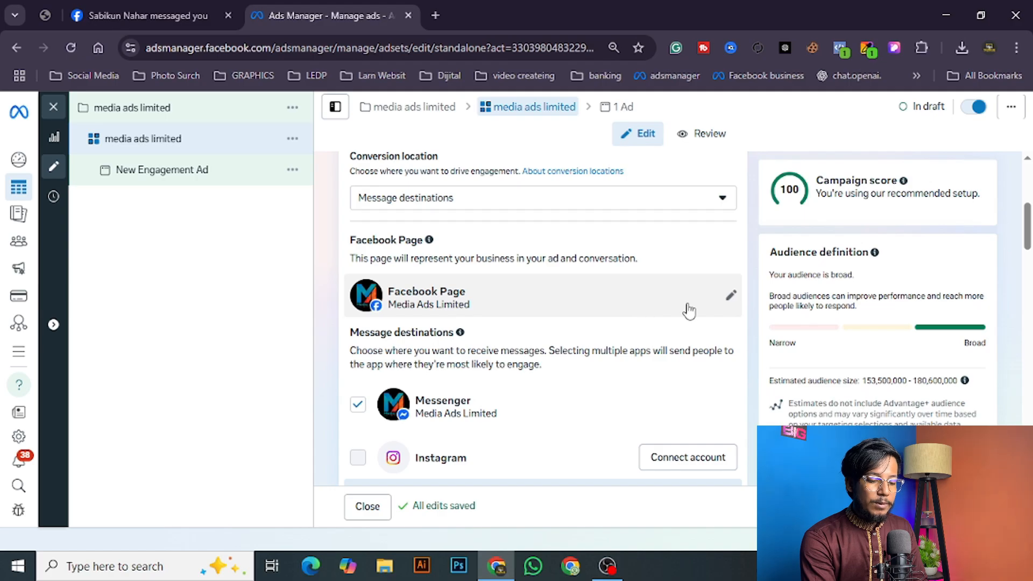
left_click(689, 311)
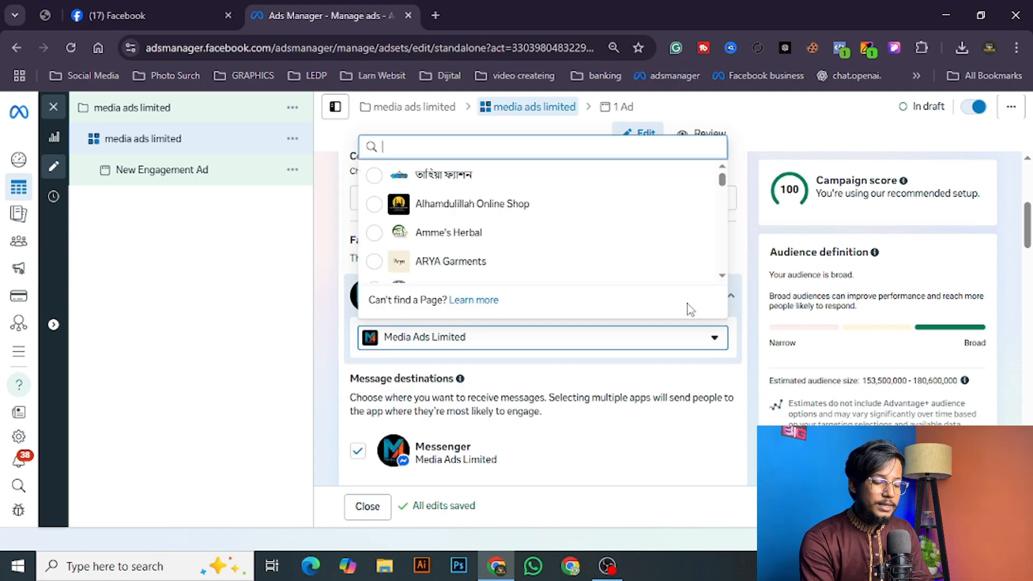
type("mm")
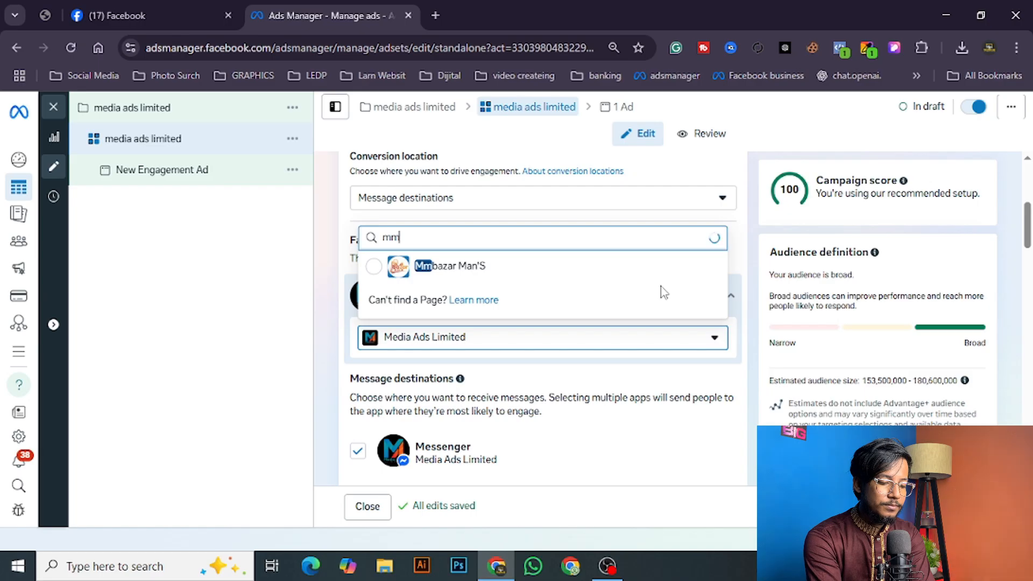
type("bazar")
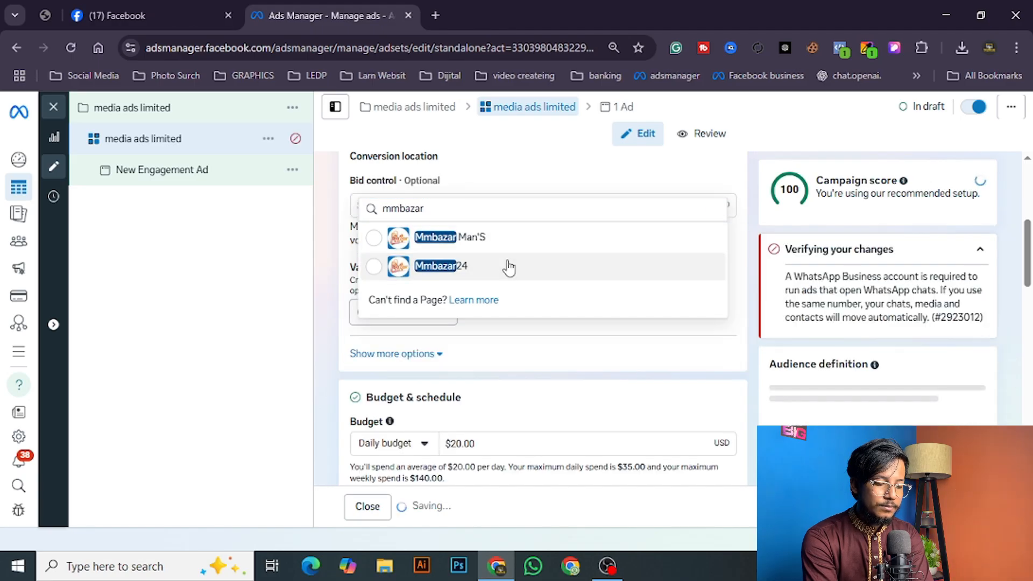
left_click(508, 267)
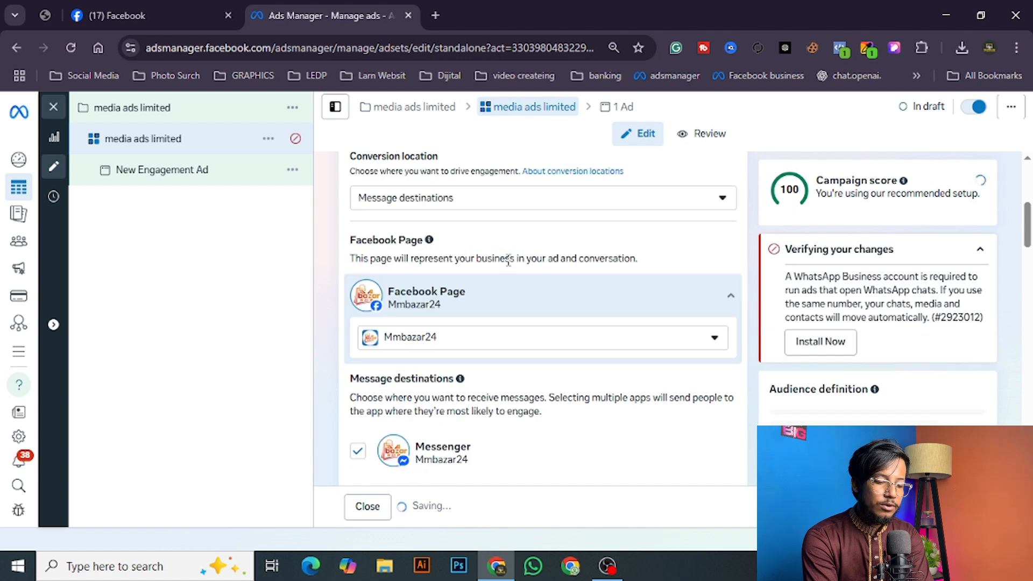
Step: Turn the WhatsApp and Messenger message destinations off and back on, one at a time
scroll(509, 262, "down", 4)
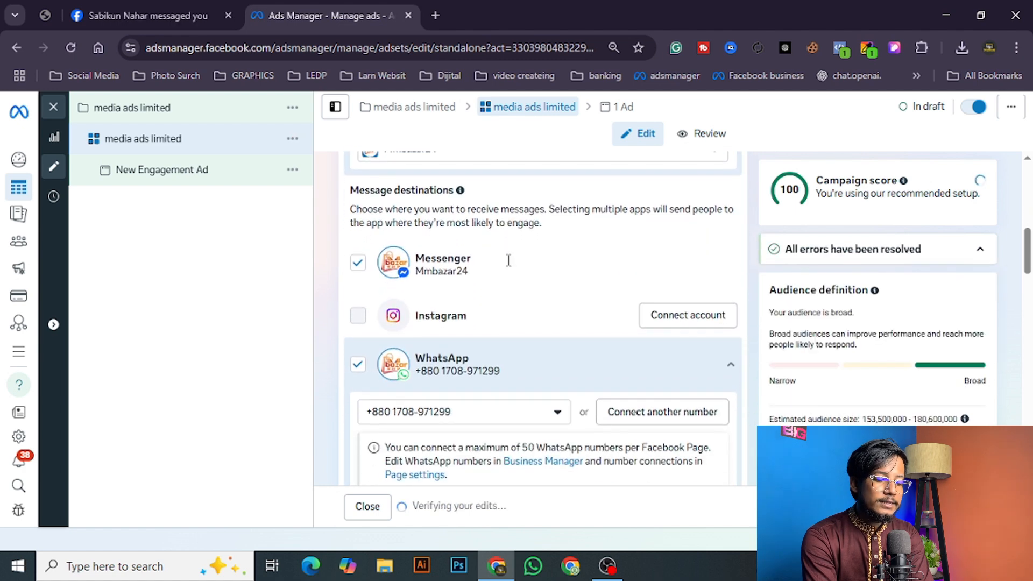
scroll(509, 266, "up", 3)
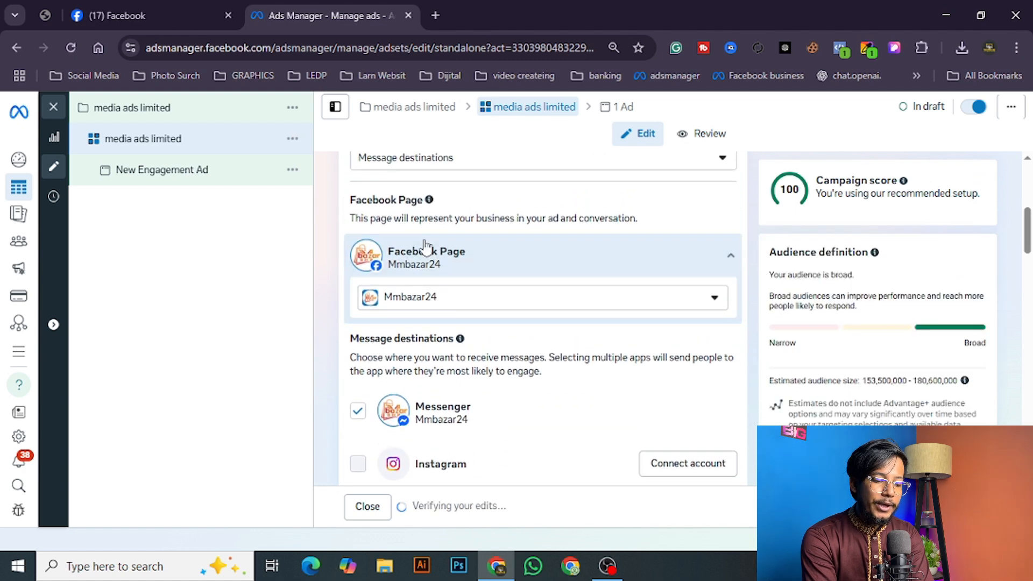
scroll(439, 316, "down", 3)
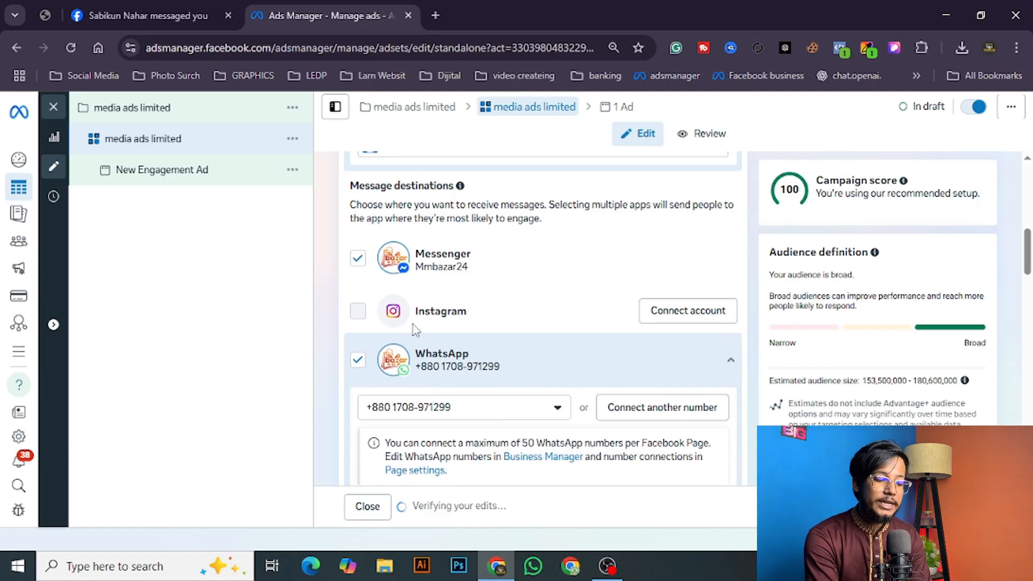
left_click(358, 362)
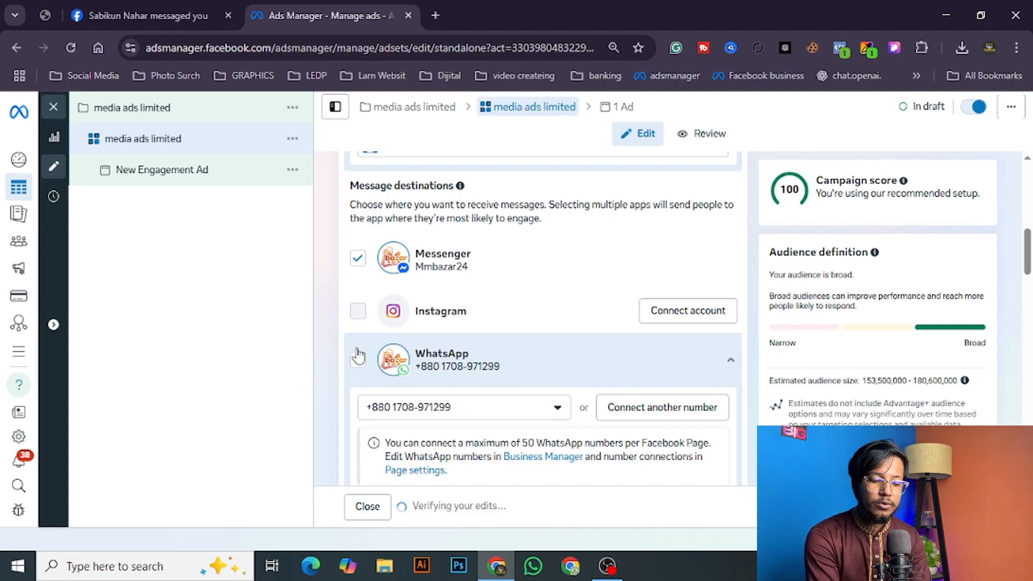
left_click(358, 358)
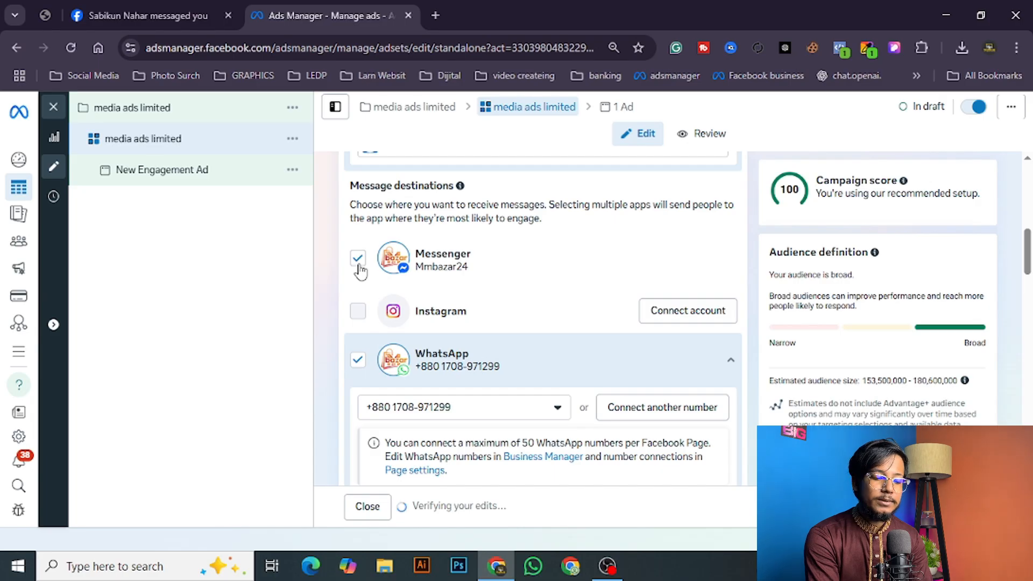
left_click(358, 259)
left_click(358, 260)
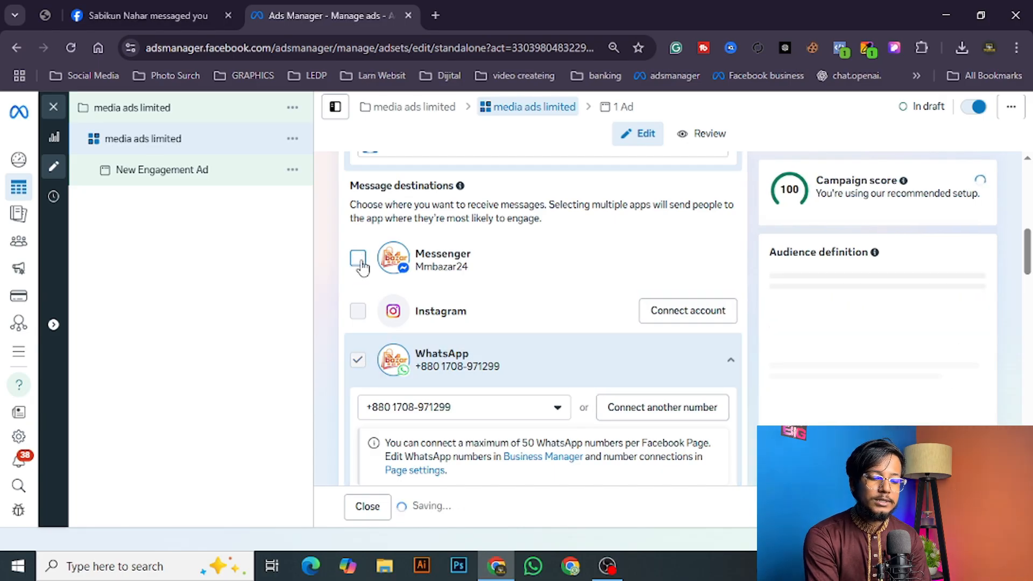
left_click(359, 261)
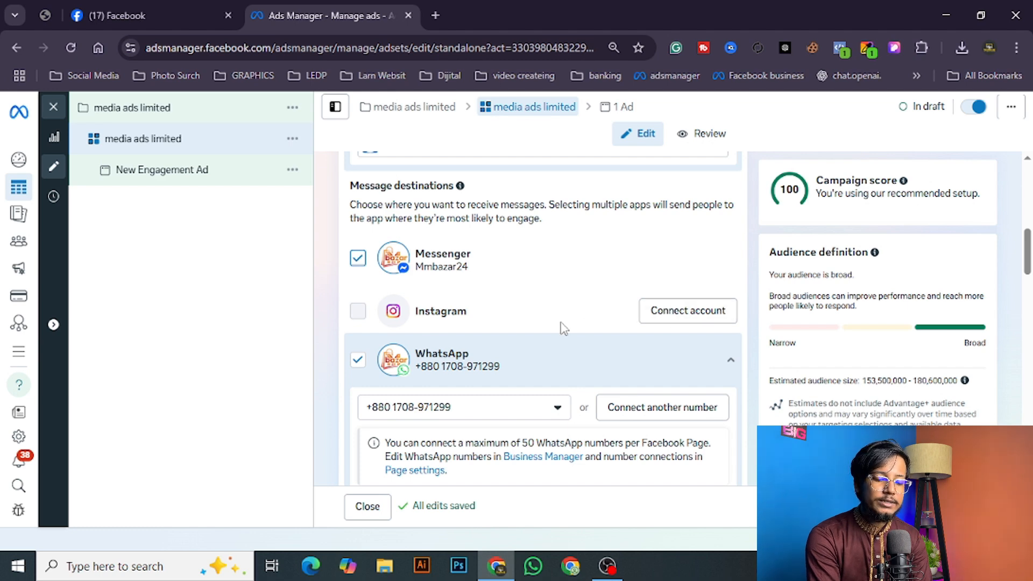
Step: Examine the WhatsApp number connection options and the ad set's performance goal, bid control and value rules settings
scroll(563, 328, "down", 5)
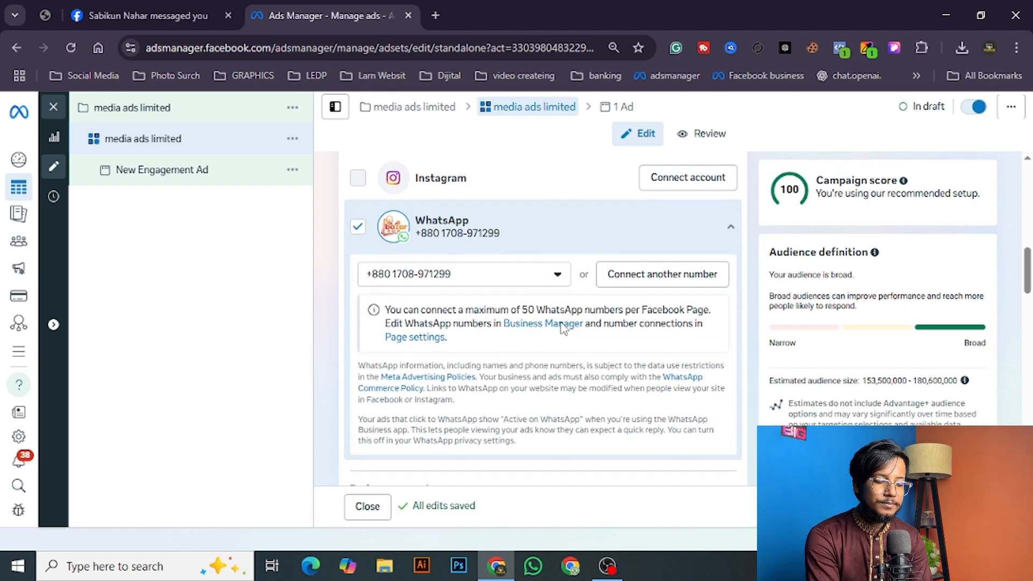
scroll(563, 328, "up", 3)
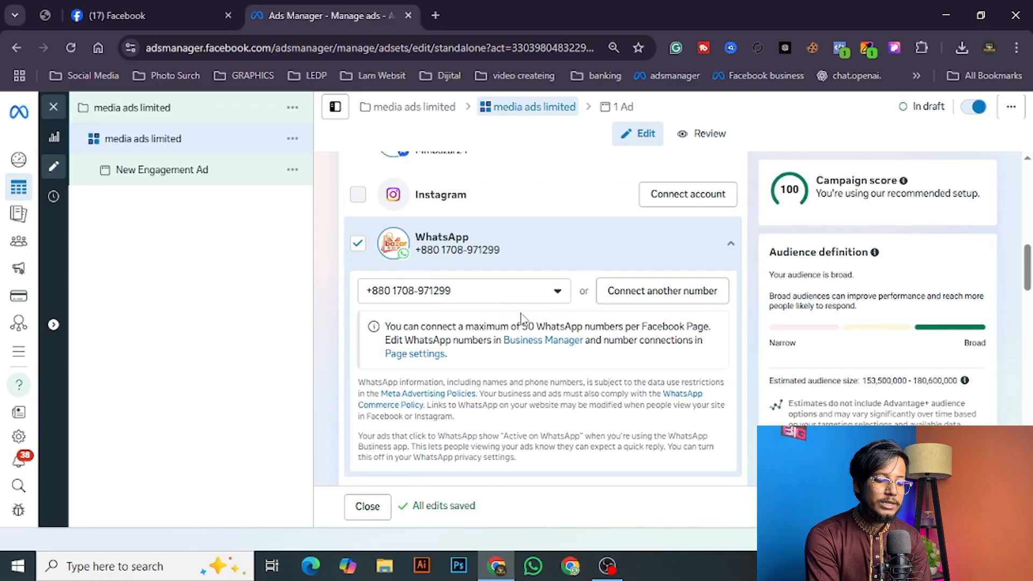
scroll(544, 295, "down", 6)
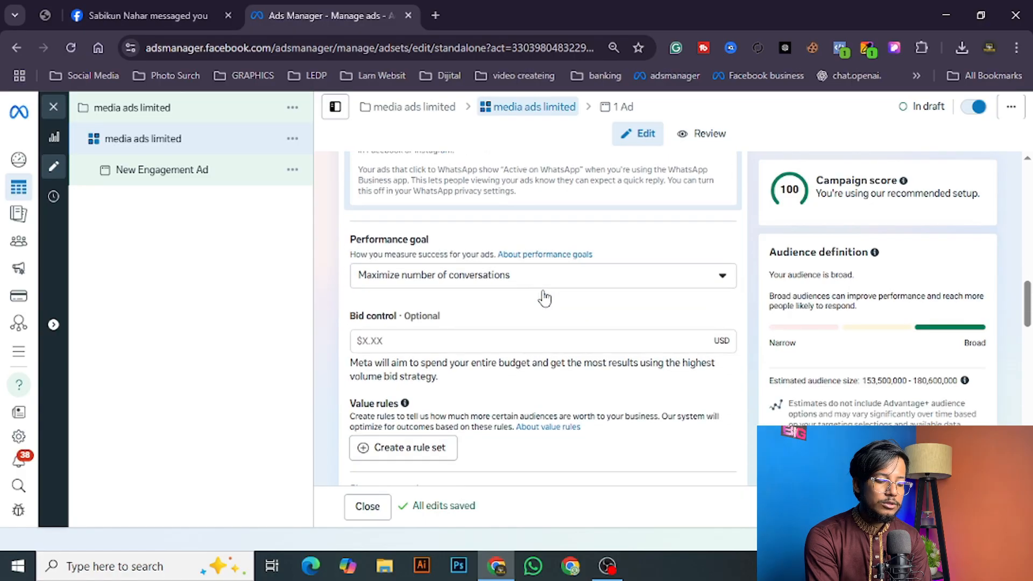
scroll(544, 295, "up", 6)
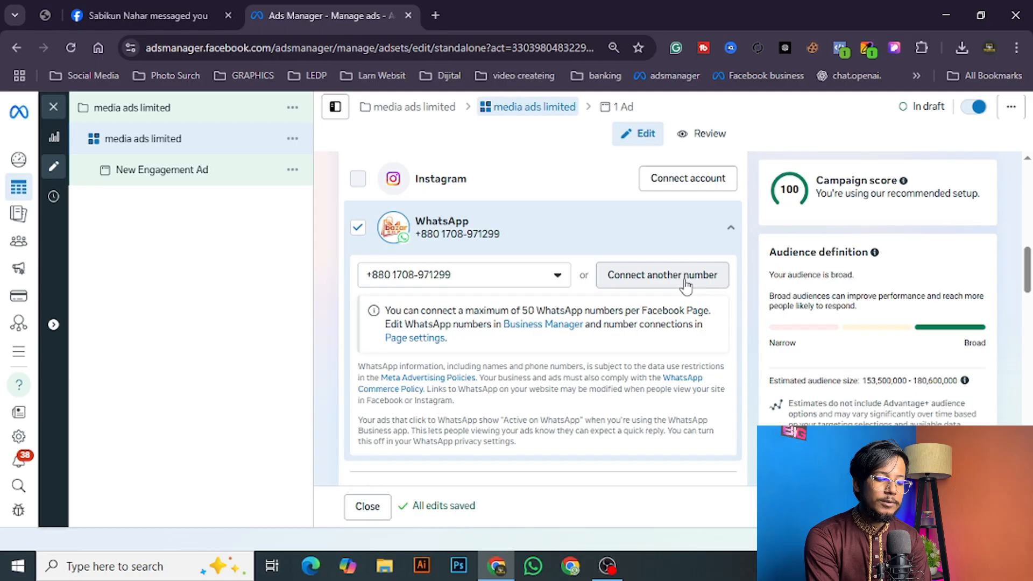
scroll(540, 384, "down", 6)
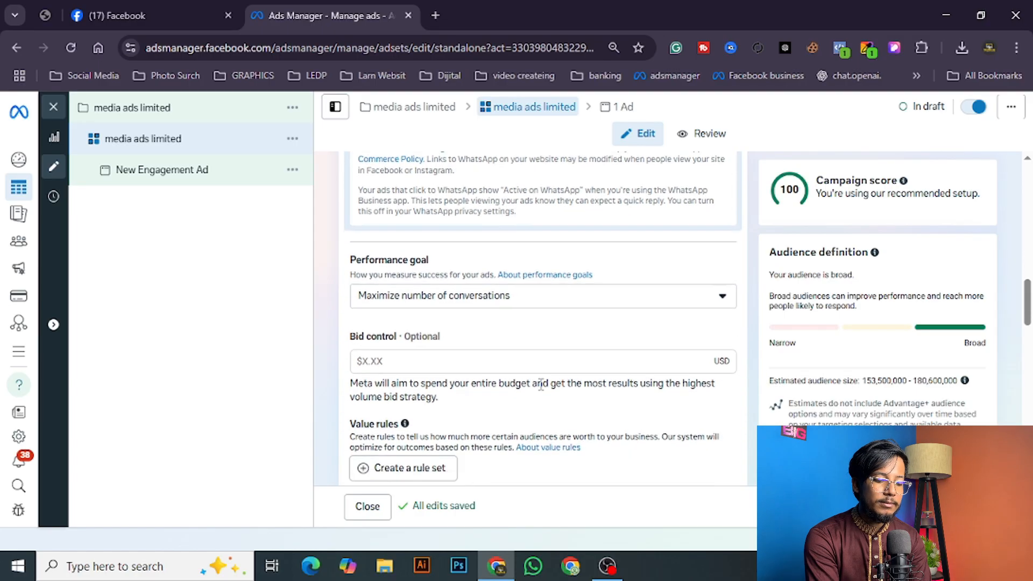
scroll(541, 390, "up", 1)
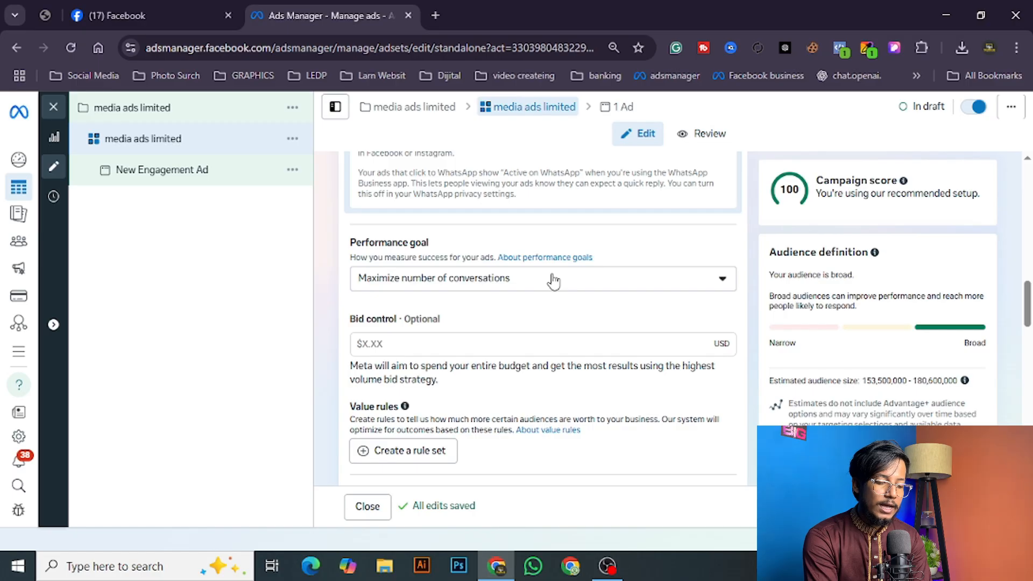
Step: Switch the ad set from a daily to a lifetime budget and set the amount to $200
scroll(553, 280, "down", 6)
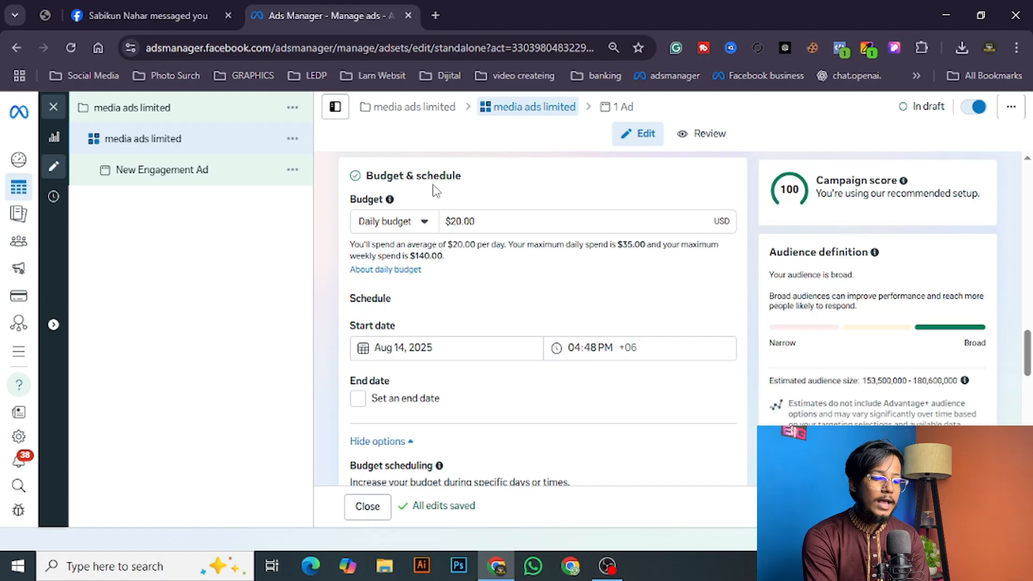
left_click(419, 224)
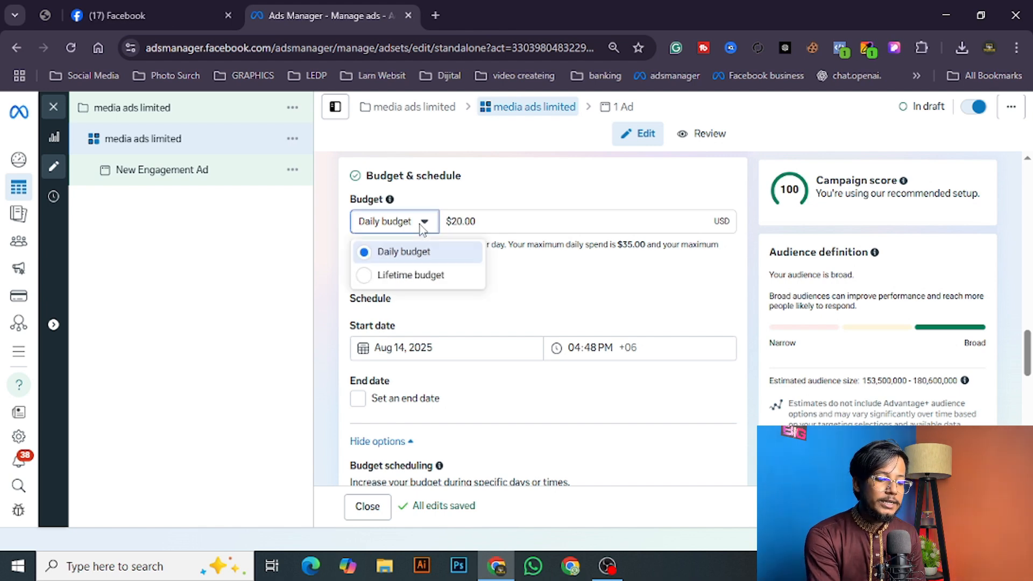
left_click(411, 275)
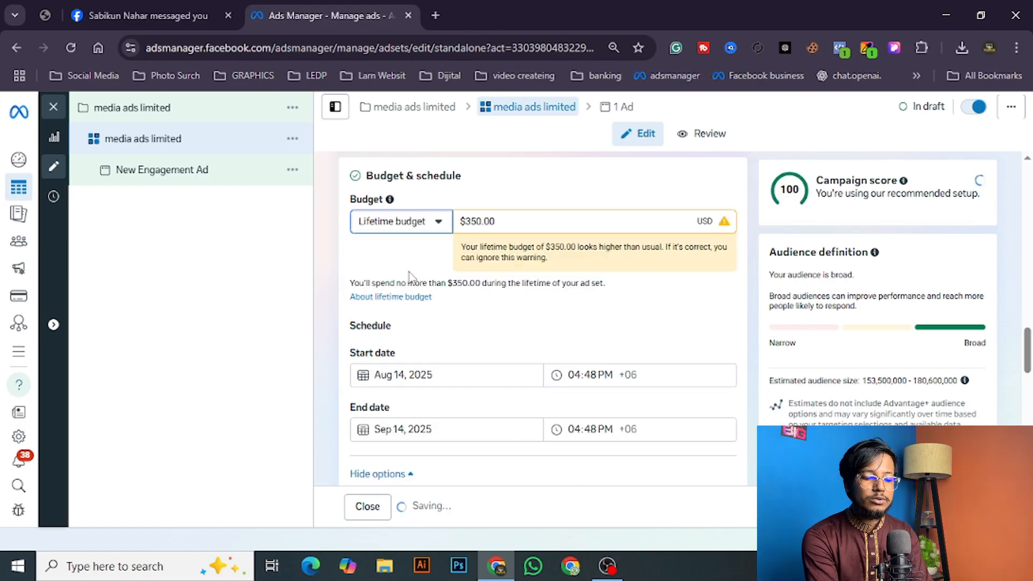
triple_click(503, 219)
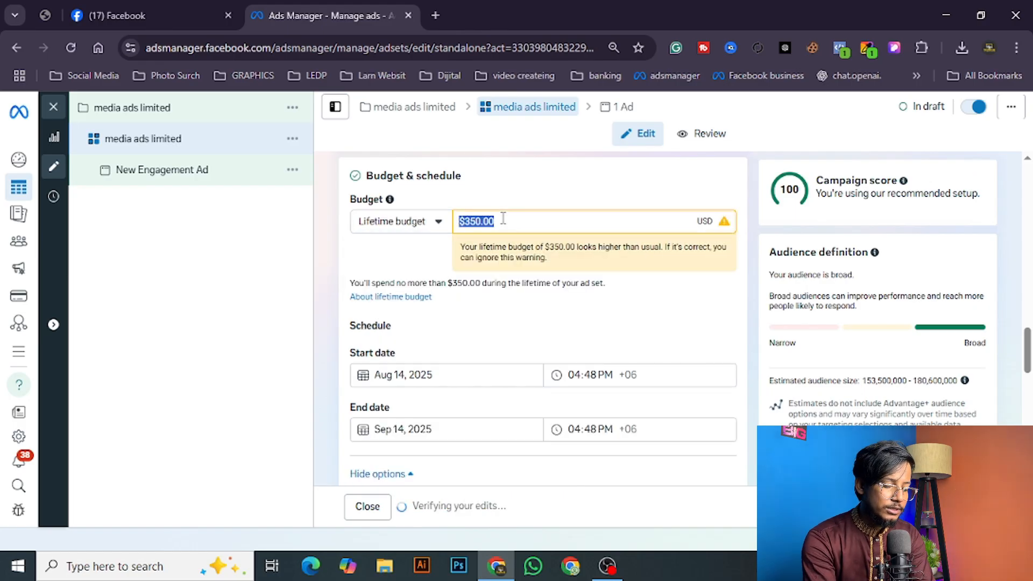
type("200")
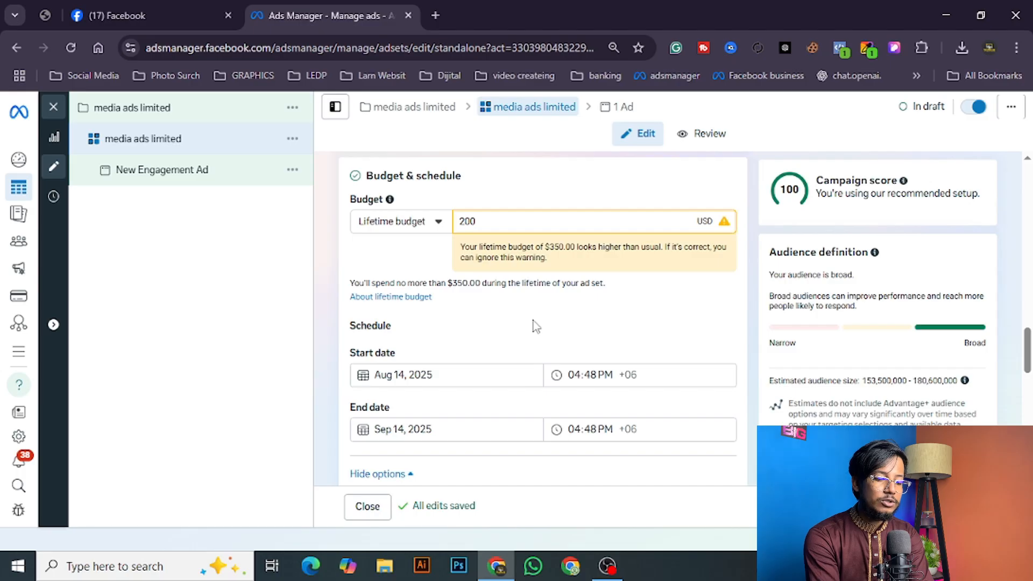
left_click(536, 326)
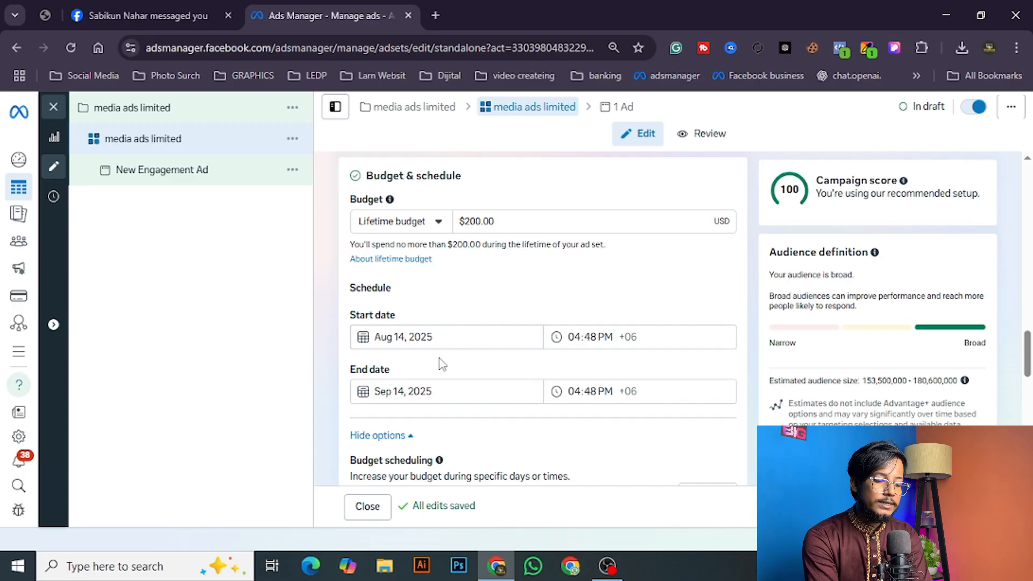
Step: Set the ad set's end date to August 24, 2025
left_click(438, 389)
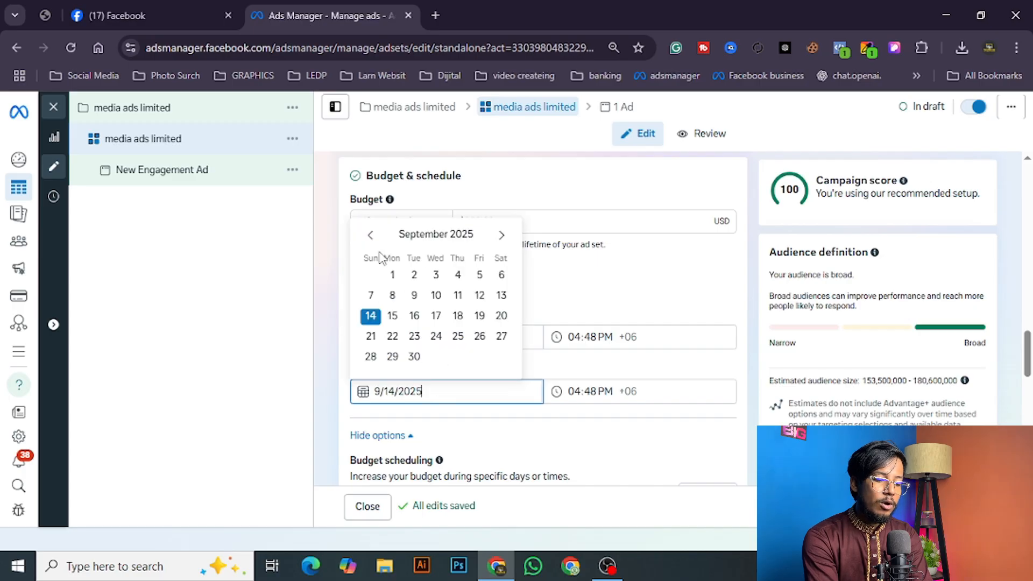
left_click(370, 235)
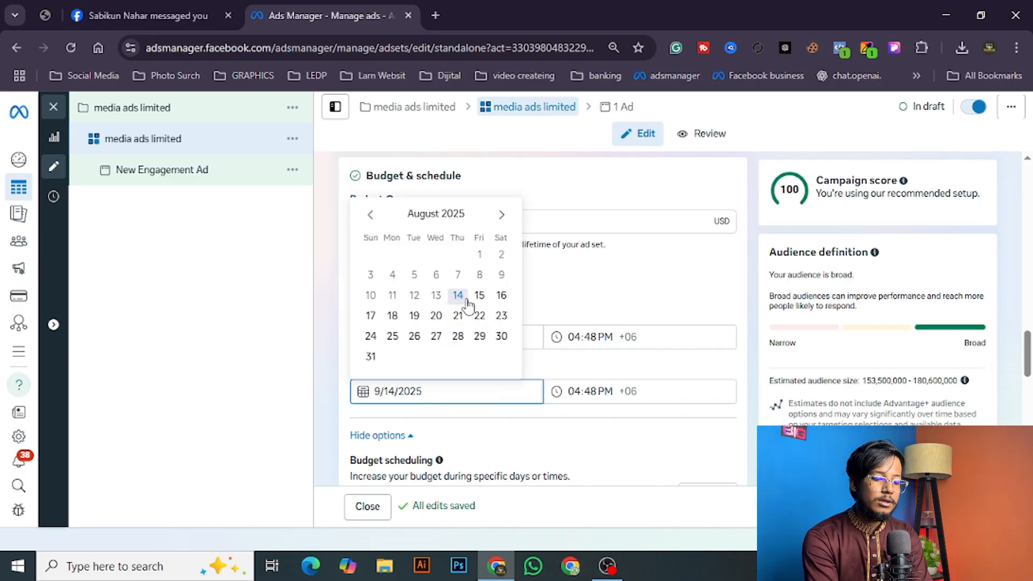
left_click(366, 339)
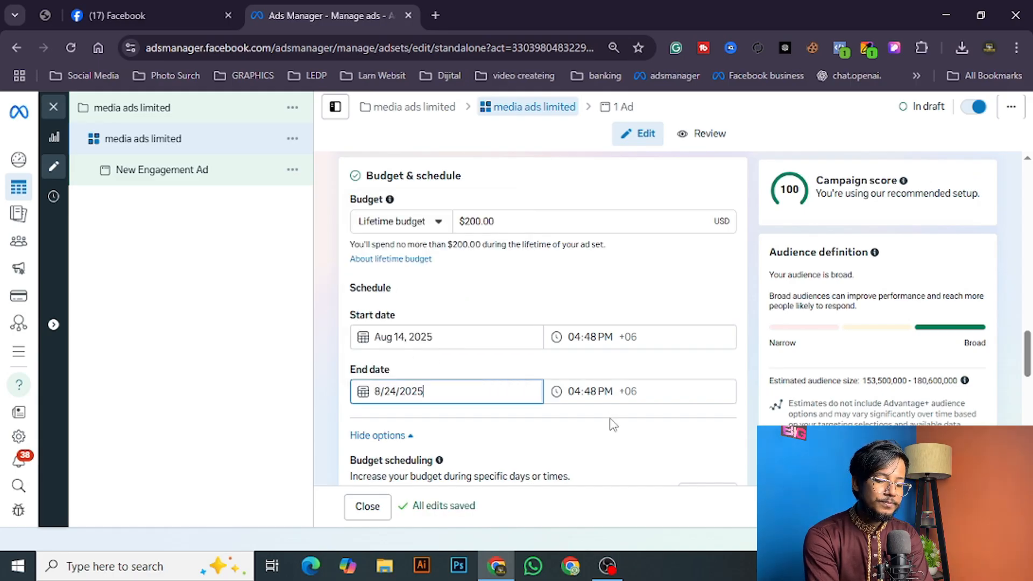
left_click(606, 565)
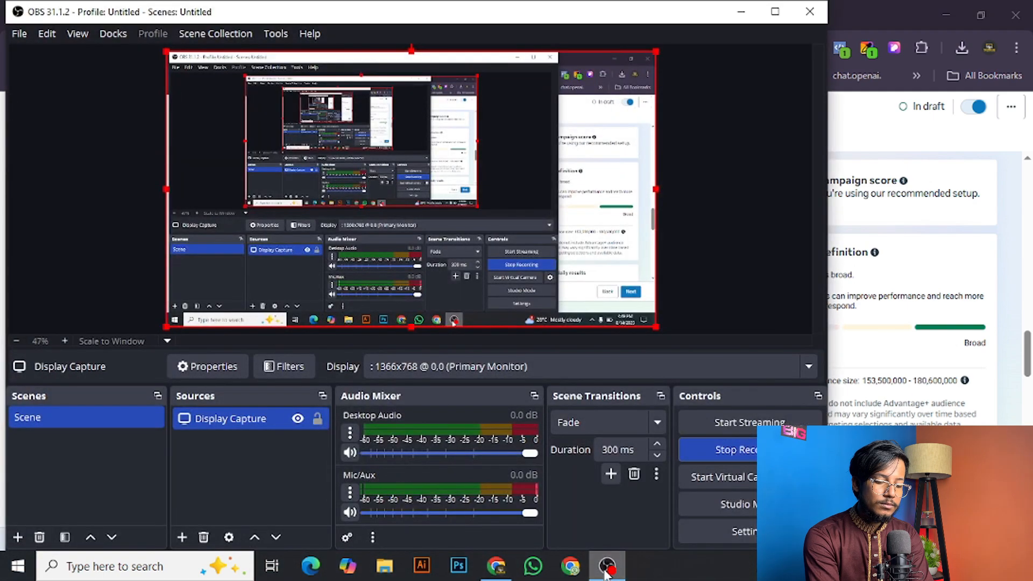
left_click(607, 570)
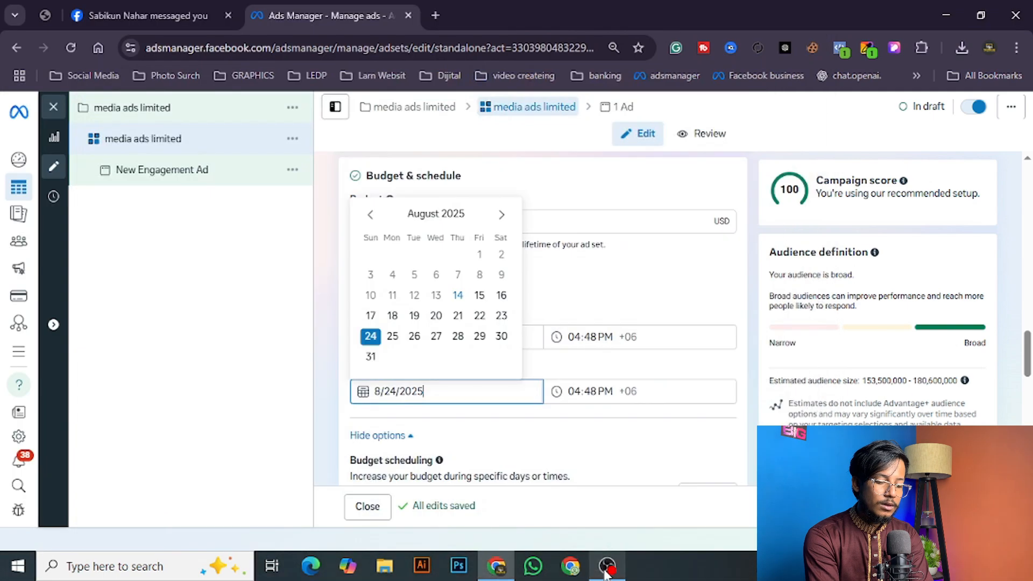
Step: Close the end date calendar and review the budget scheduling, ad scheduling and audience controls settings
left_click(593, 421)
scroll(594, 376, "down", 3)
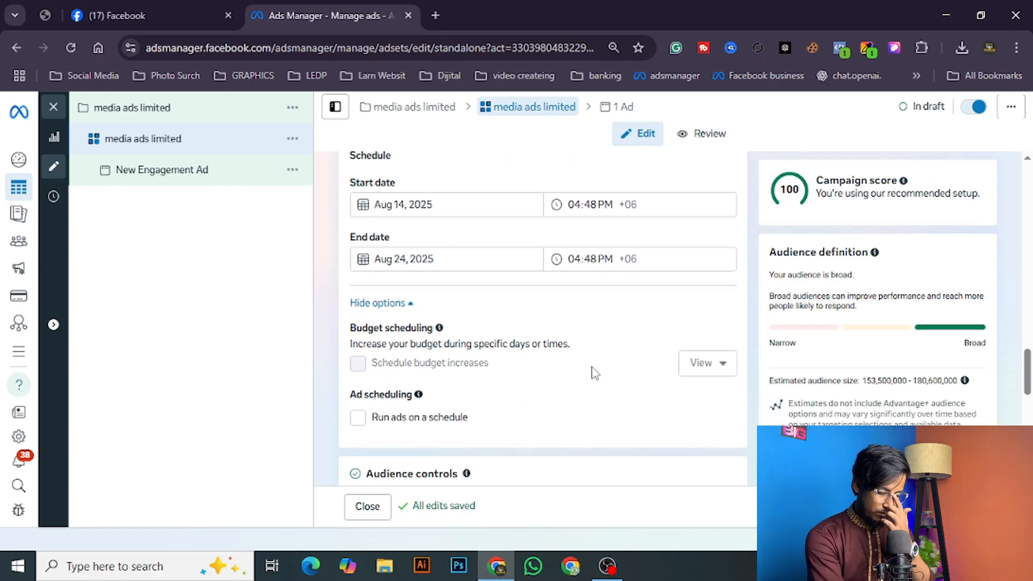
scroll(597, 318, "down", 2)
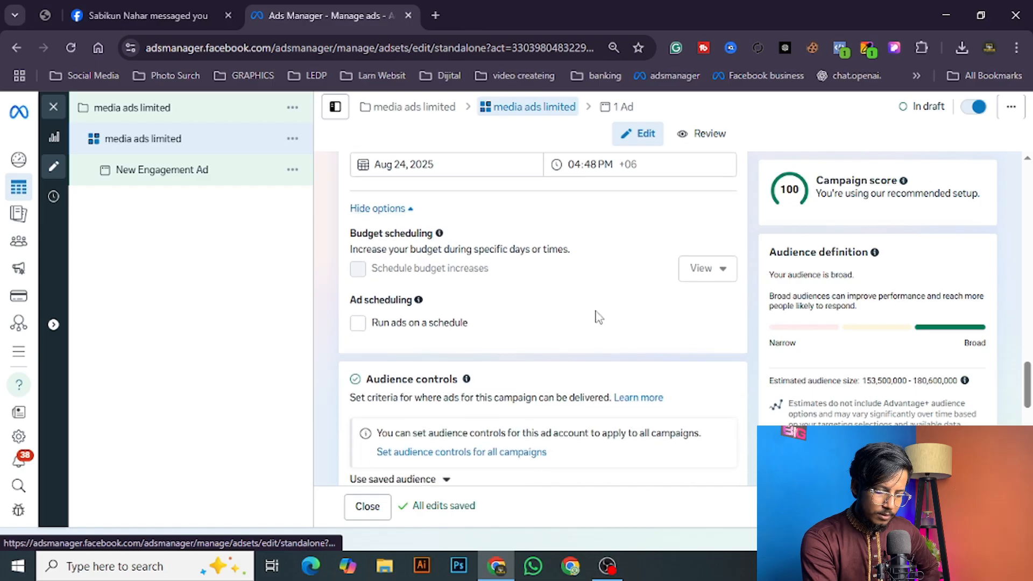
scroll(597, 317, "down", 2)
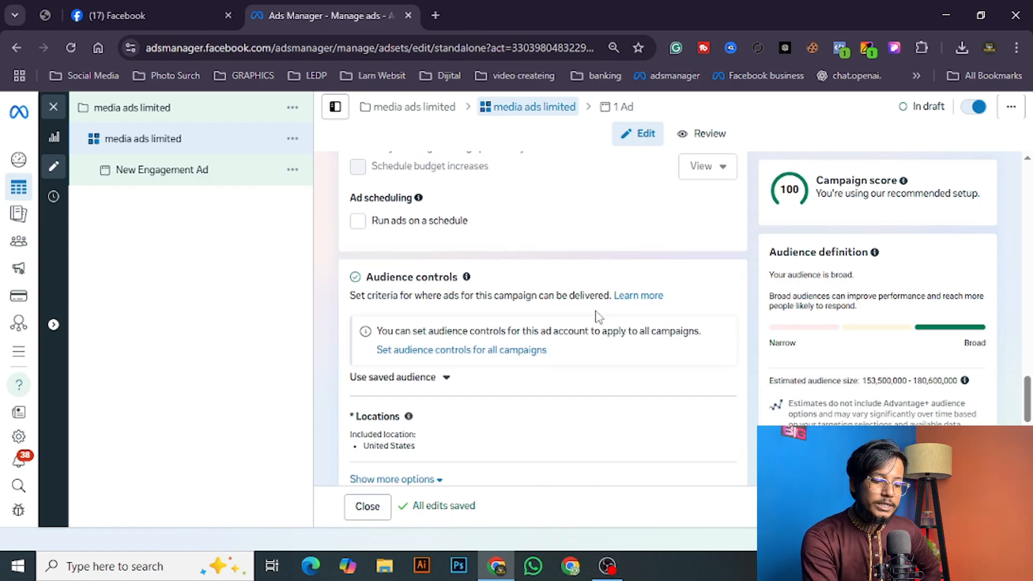
scroll(599, 317, "up", 2)
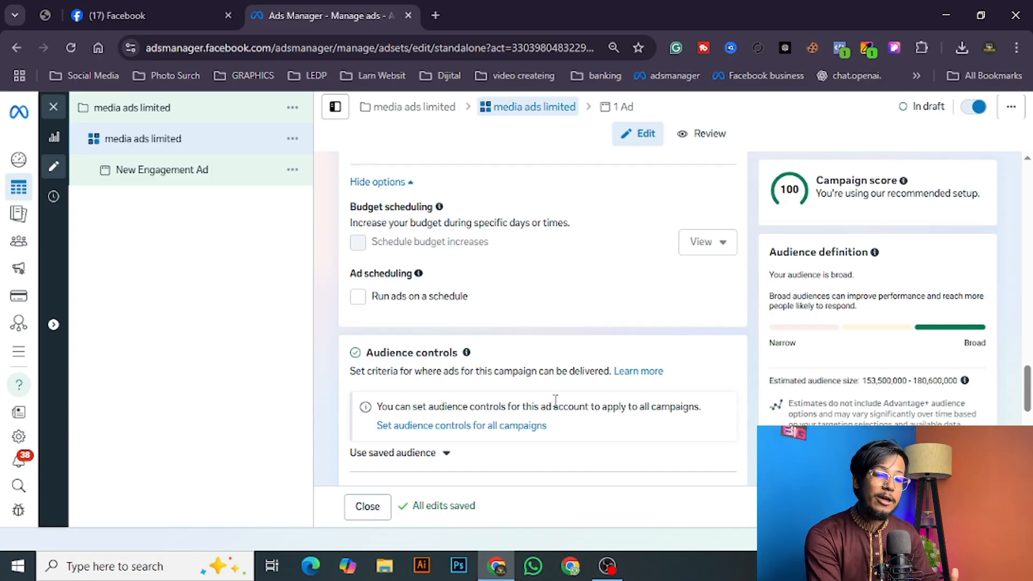
scroll(555, 400, "down", 4)
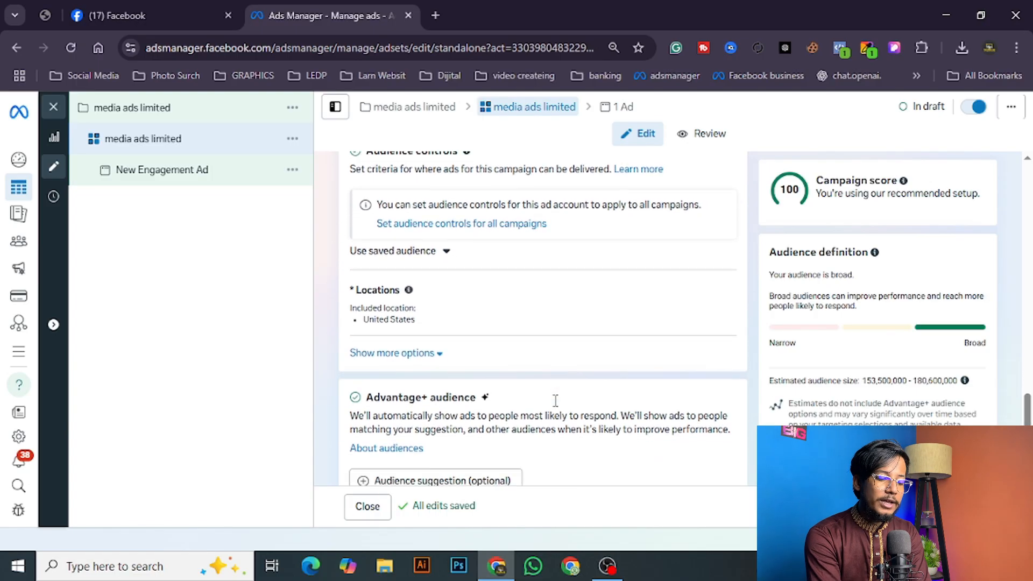
Step: Replace United States with Bangladesh as the included location in the ad set's audience controls
left_click(718, 295)
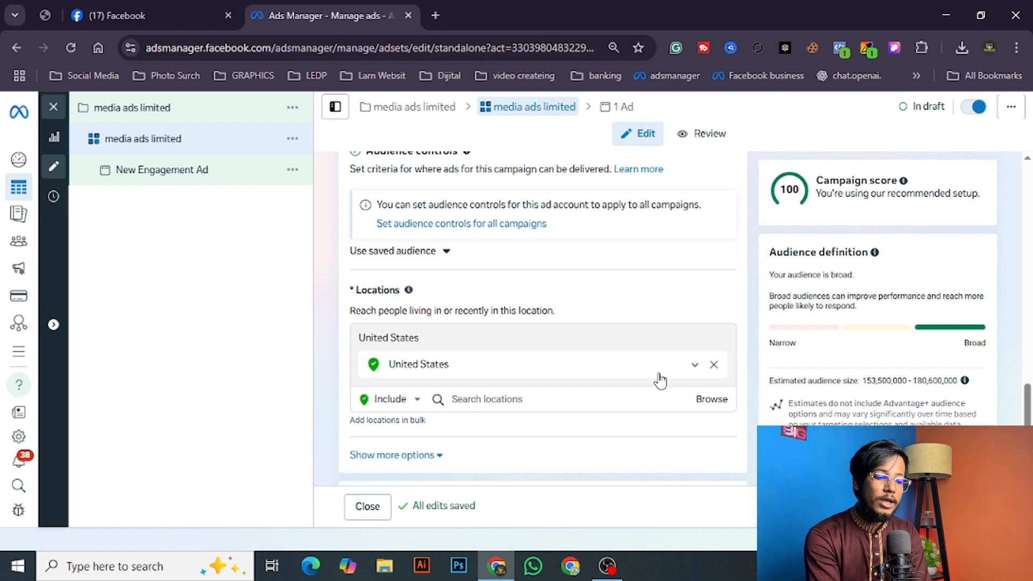
left_click(556, 408)
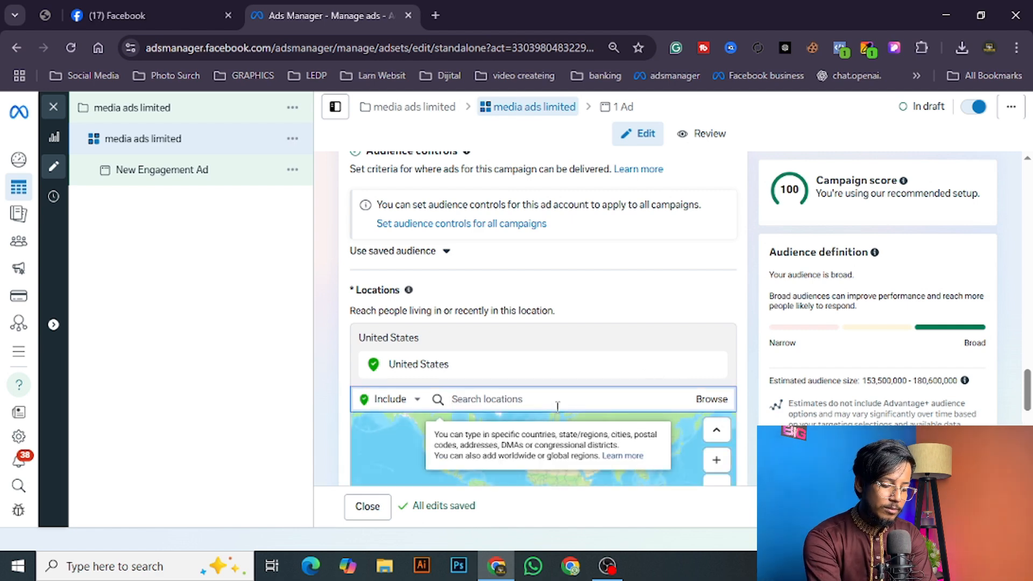
type("bang")
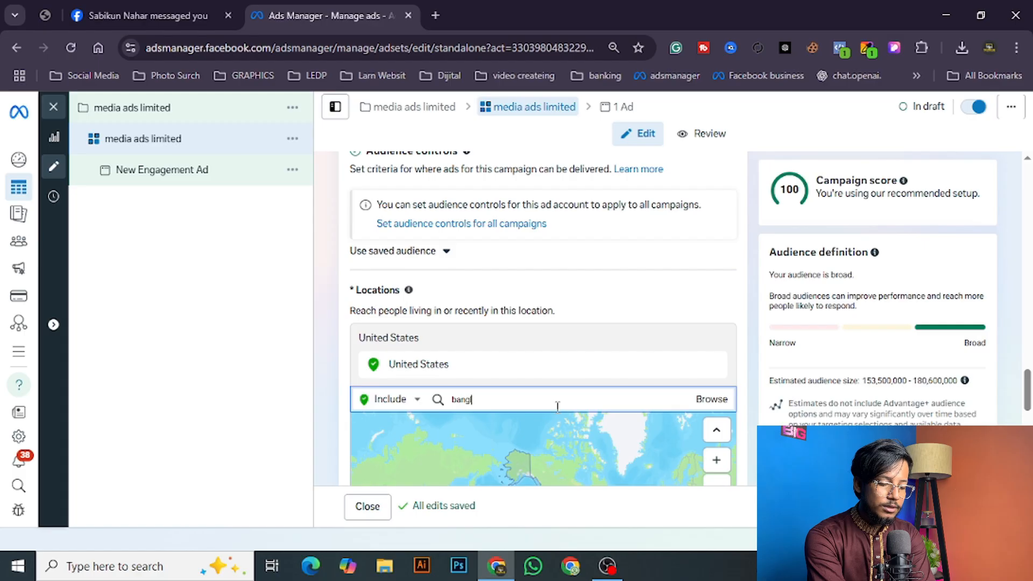
type("ladesh")
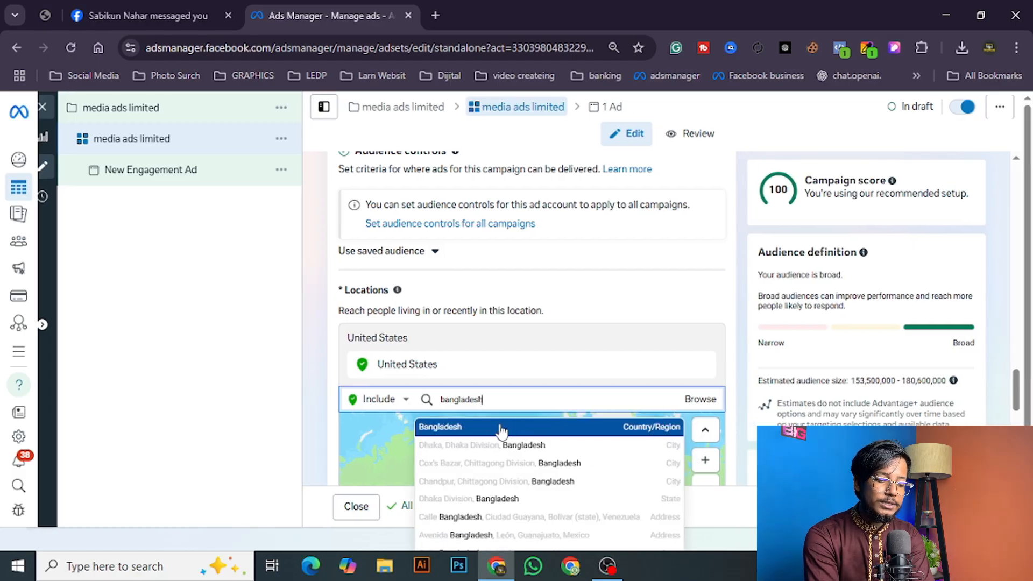
left_click(500, 428)
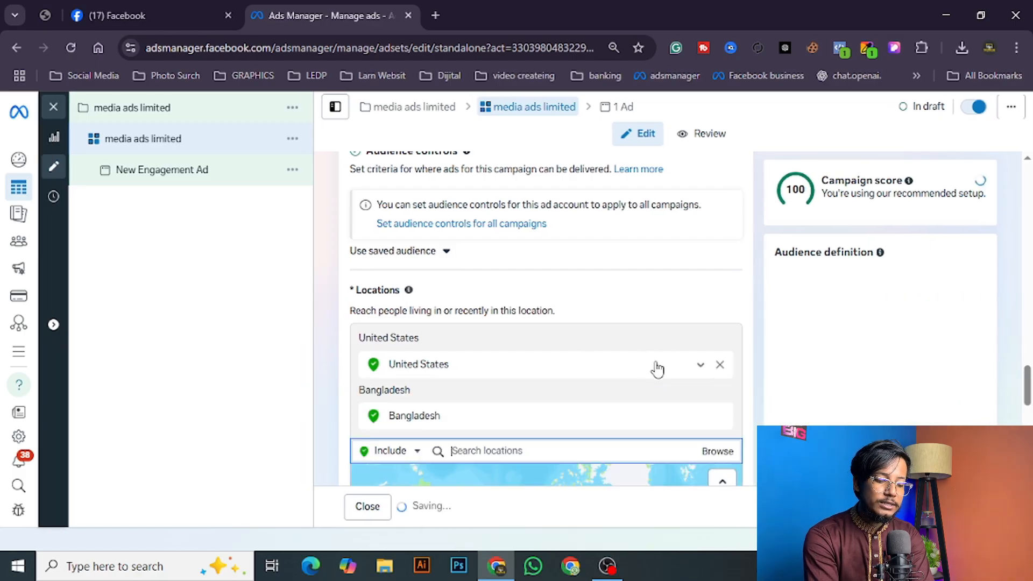
left_click(713, 366)
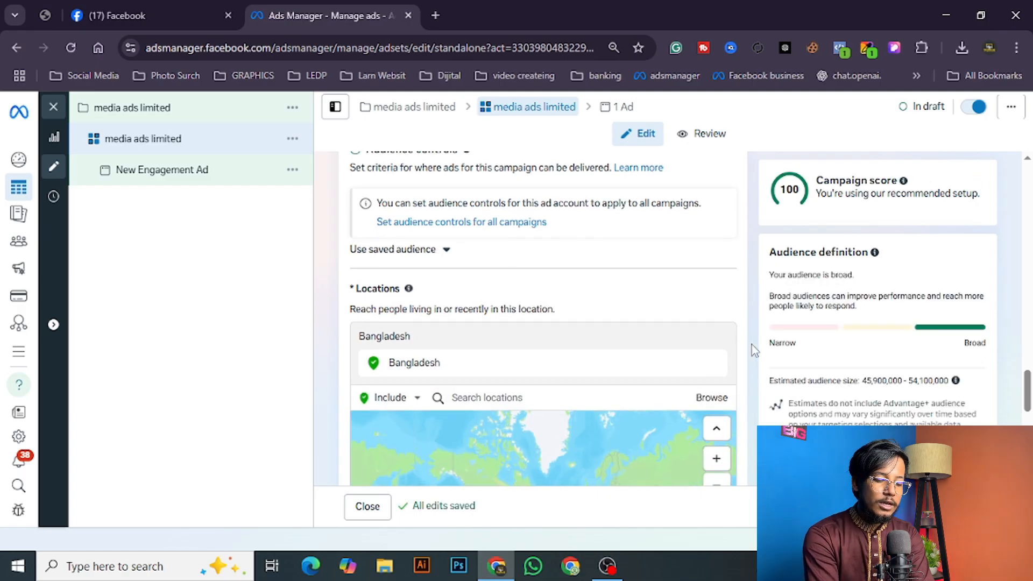
Step: Examine the location map around Bangladesh at different zoom levels
scroll(751, 344, "down", 2)
scroll(751, 345, "down", 1)
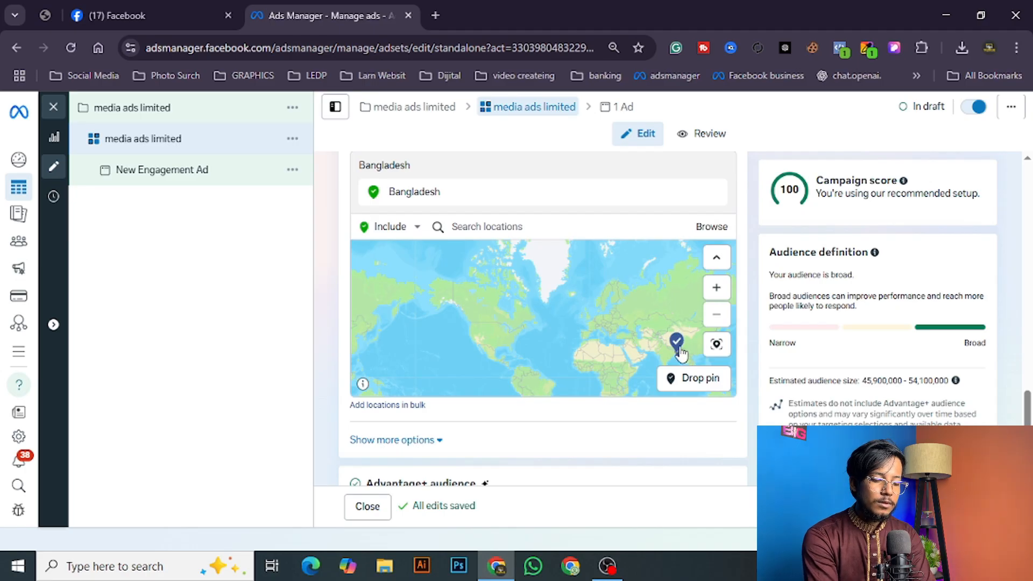
scroll(681, 339, "up", 2)
scroll(652, 341, "up", 3)
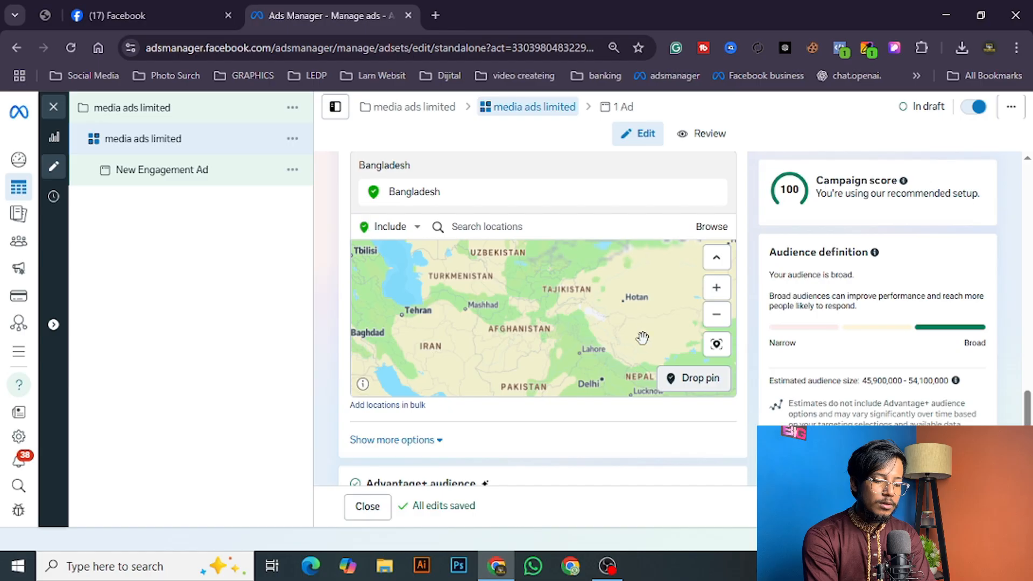
left_click_drag(544, 302, 424, 252)
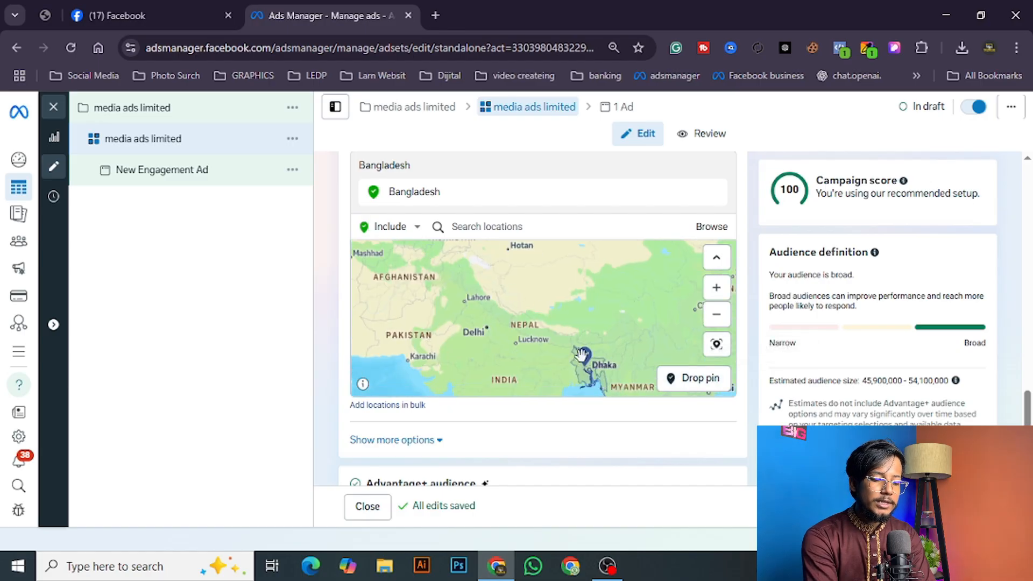
left_click_drag(593, 372, 570, 334)
scroll(570, 335, "up", 2)
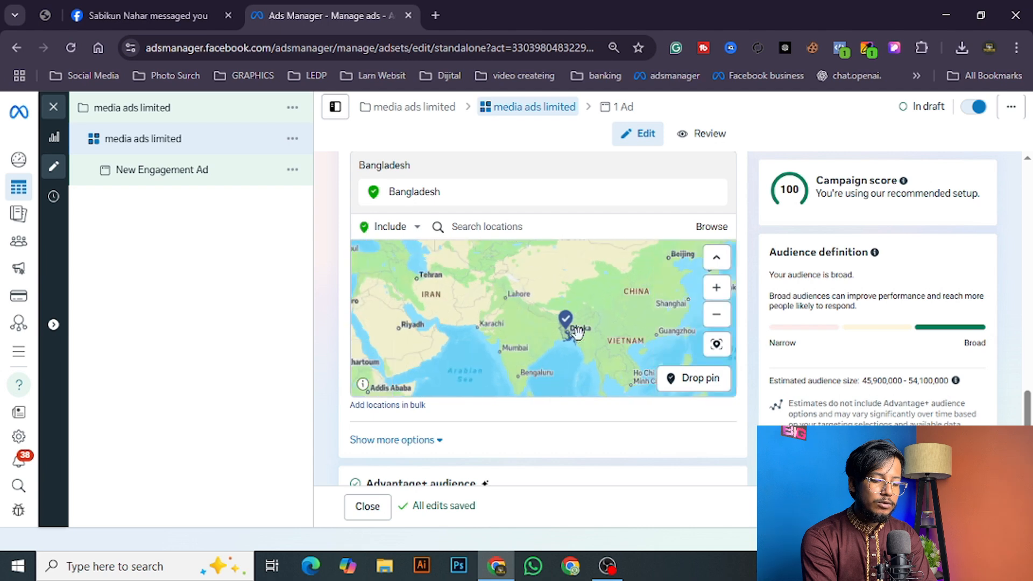
scroll(590, 331, "down", 4)
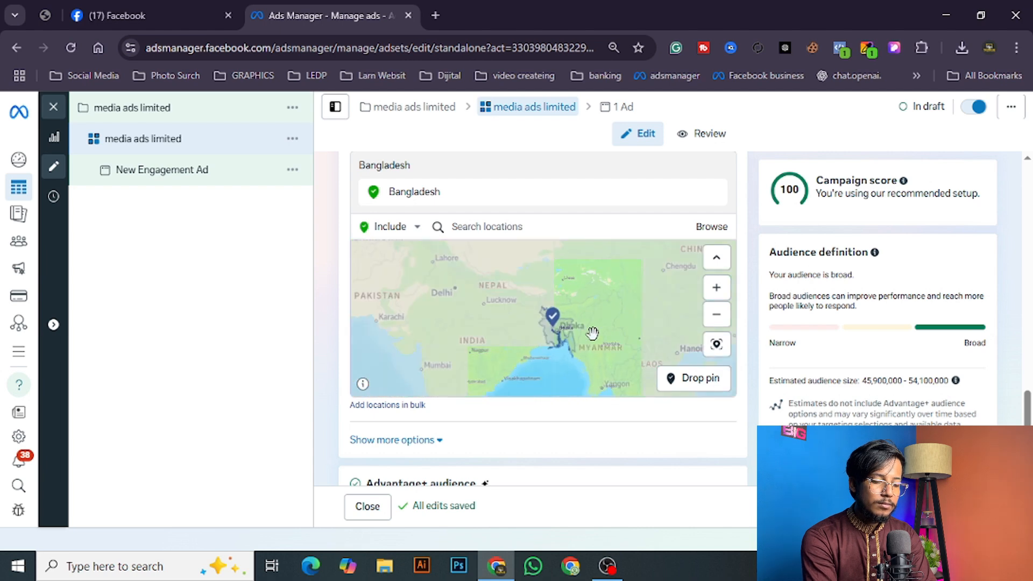
scroll(583, 331, "down", 2)
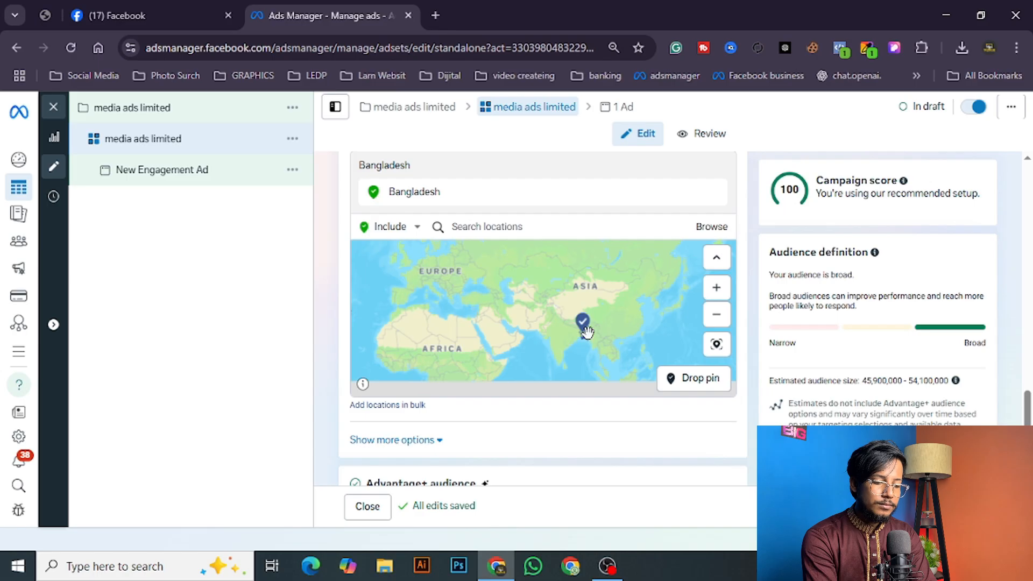
Step: Exclude the cities of Sylhet, Sylhet Division and Dhaka, Dhaka Division from the ad set's locations
left_click(515, 232)
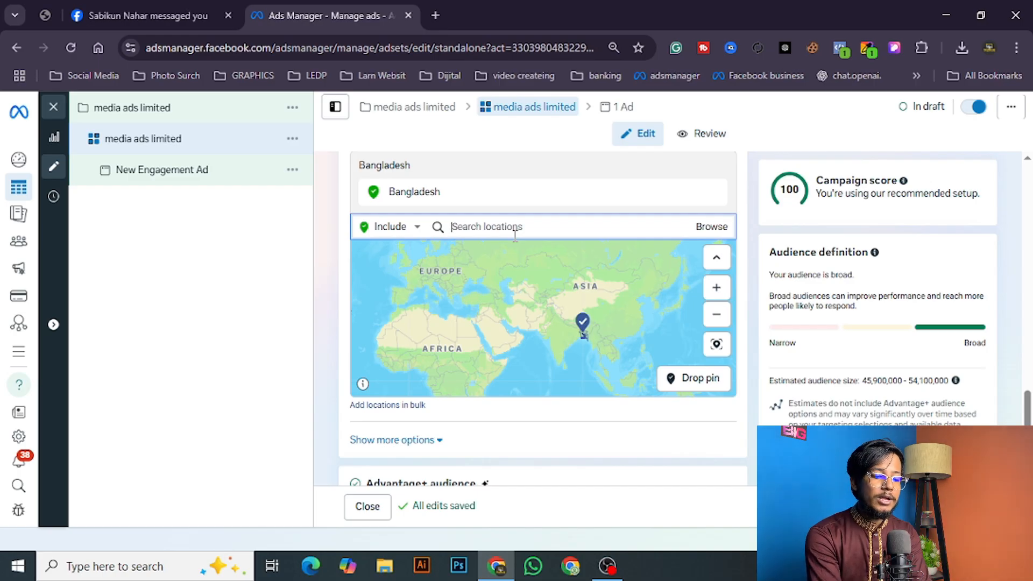
left_click(416, 226)
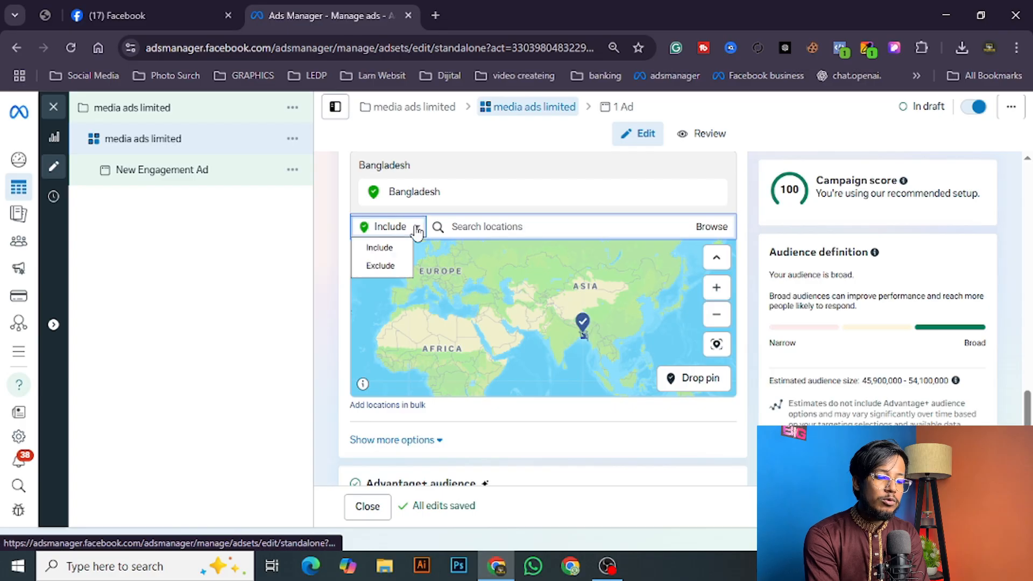
left_click(392, 266)
left_click(495, 226)
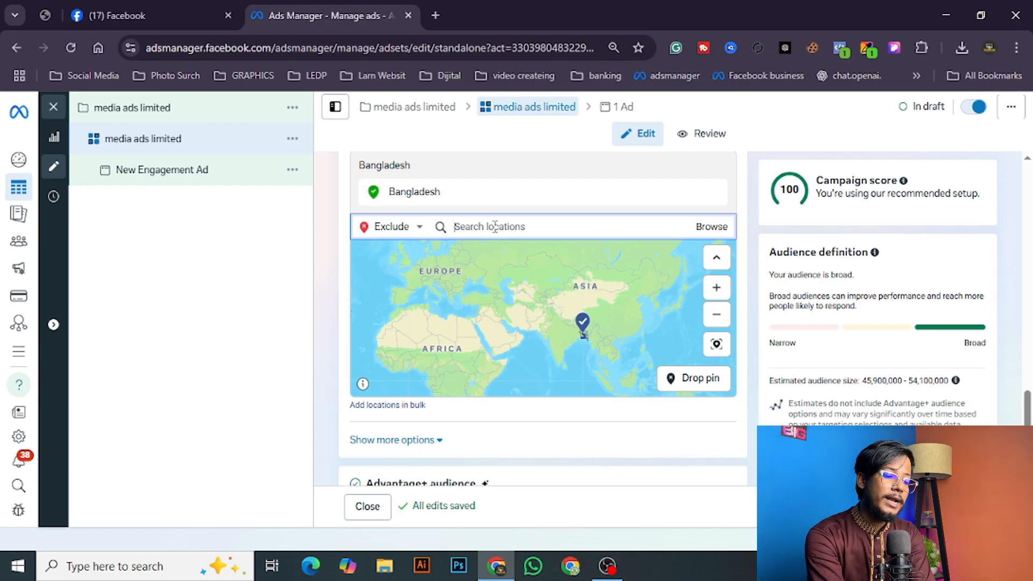
type("syl")
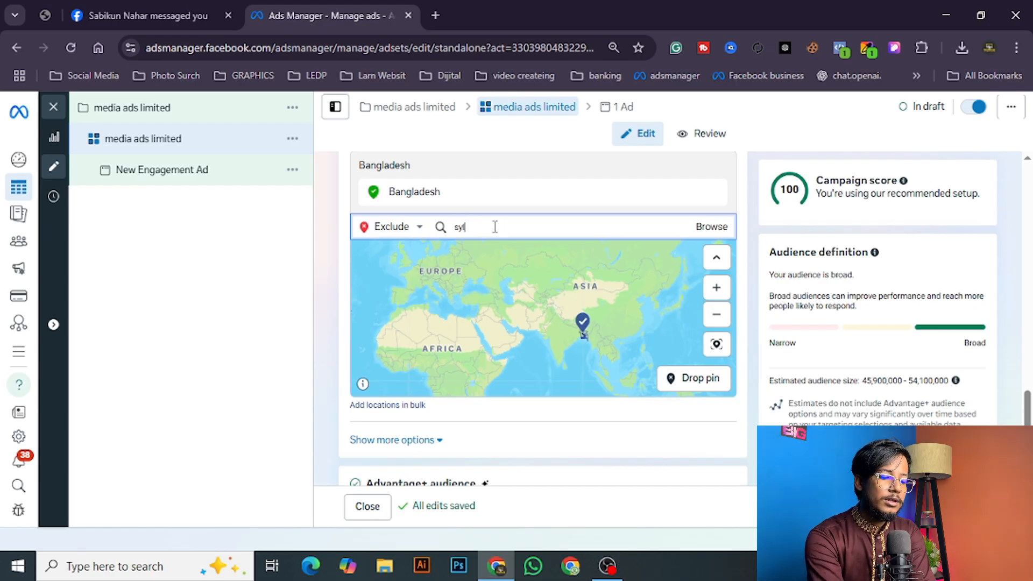
type("het")
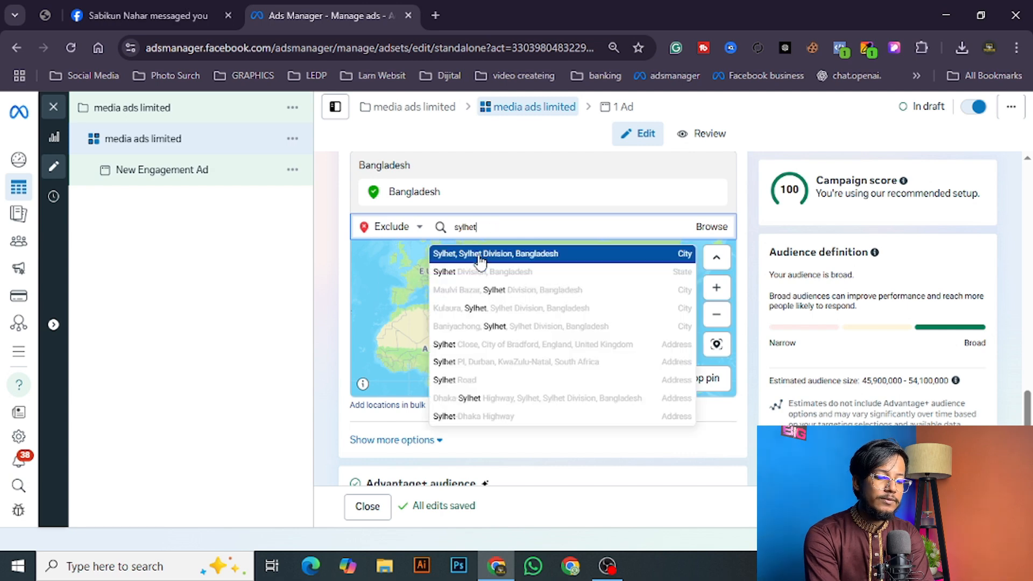
left_click(479, 254)
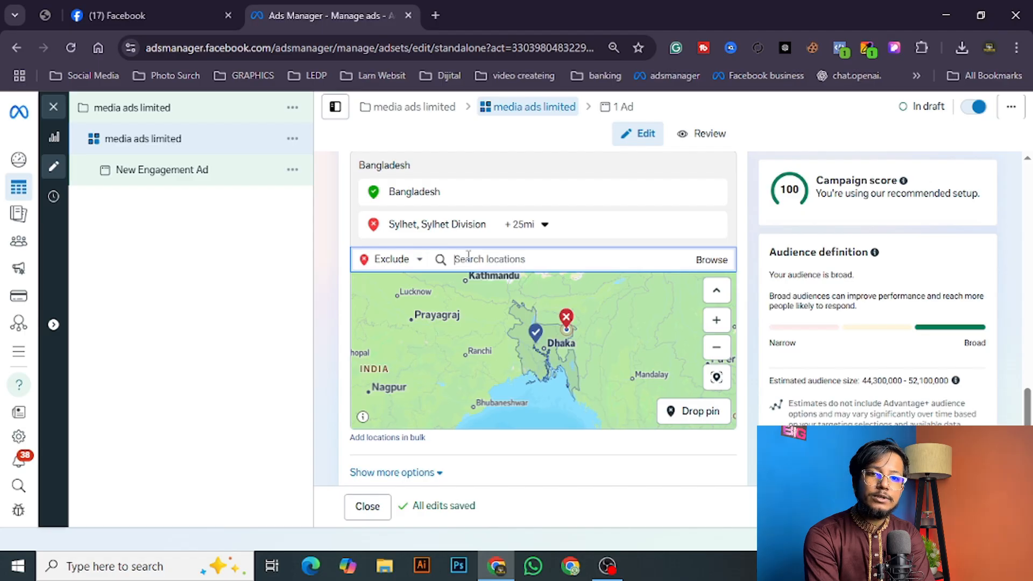
type("dhaka")
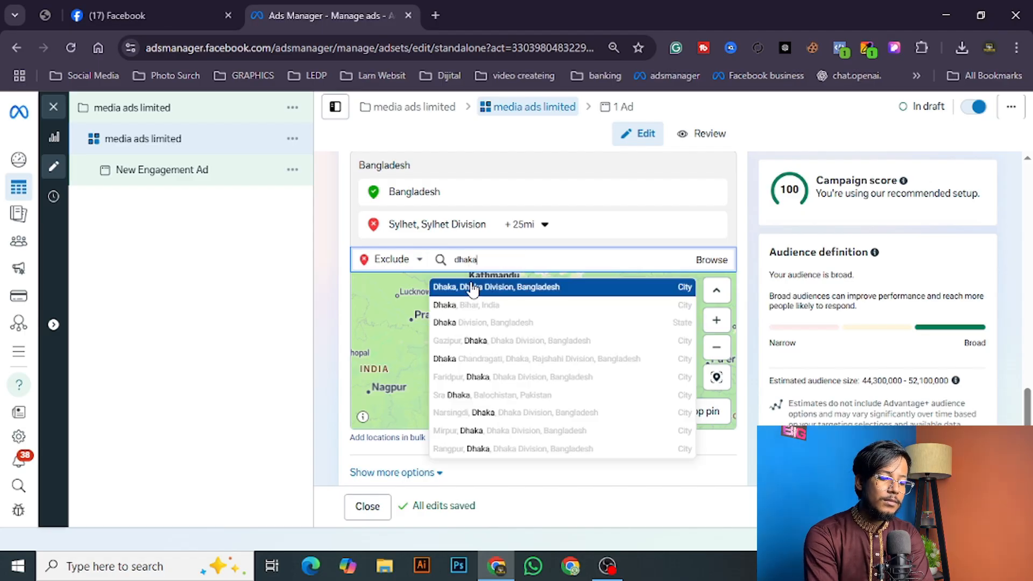
left_click(472, 289)
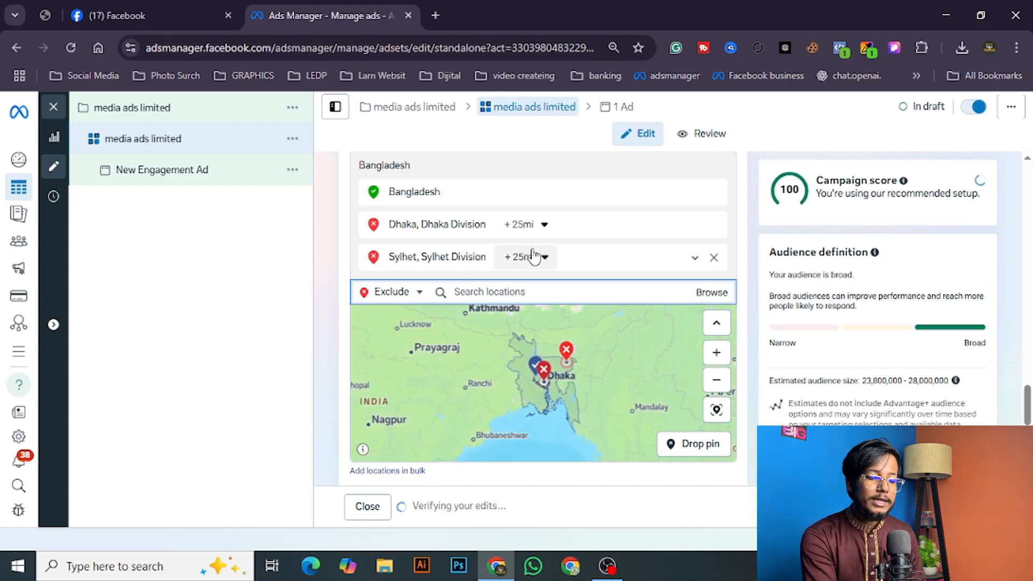
Step: Set the exclusion radius to 10 mi for both Sylhet and Dhaka
left_click(533, 256)
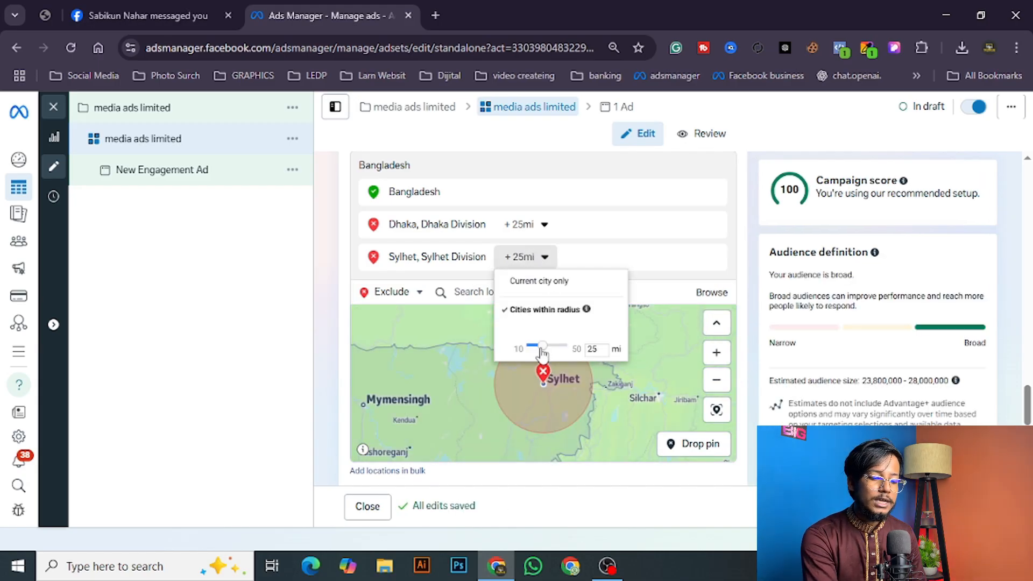
left_click_drag(540, 350, 504, 354)
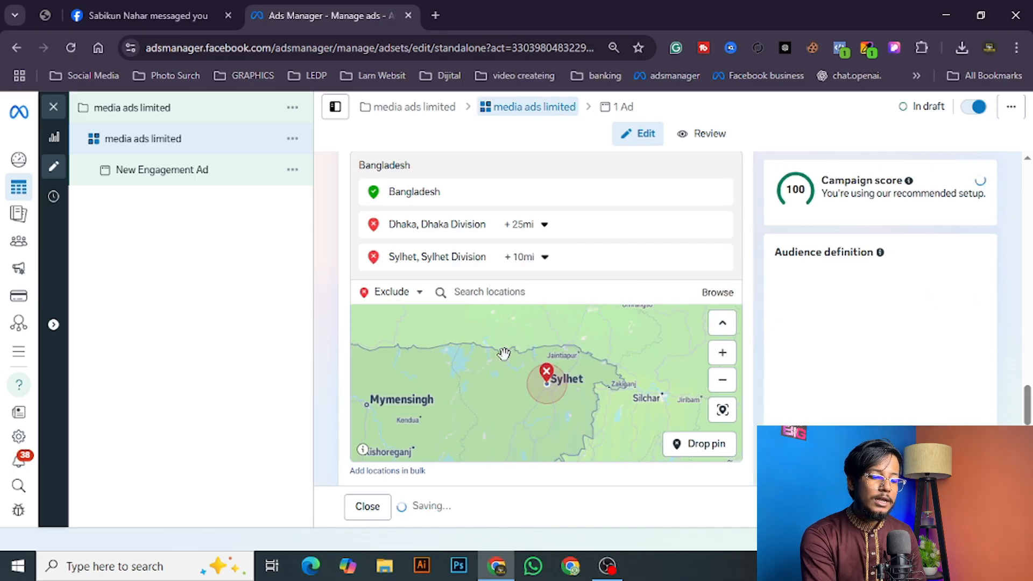
left_click(533, 225)
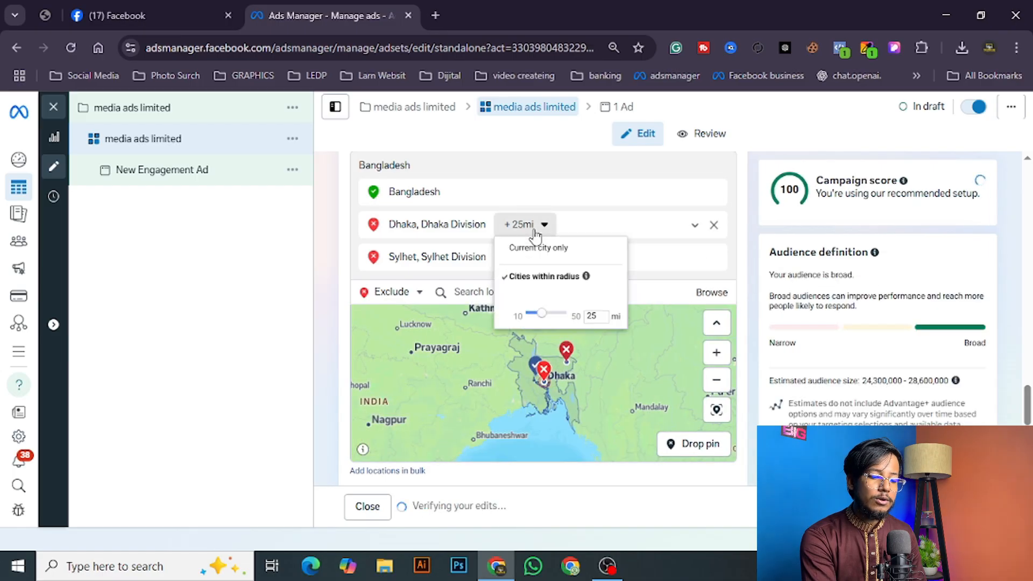
left_click_drag(541, 314, 510, 311)
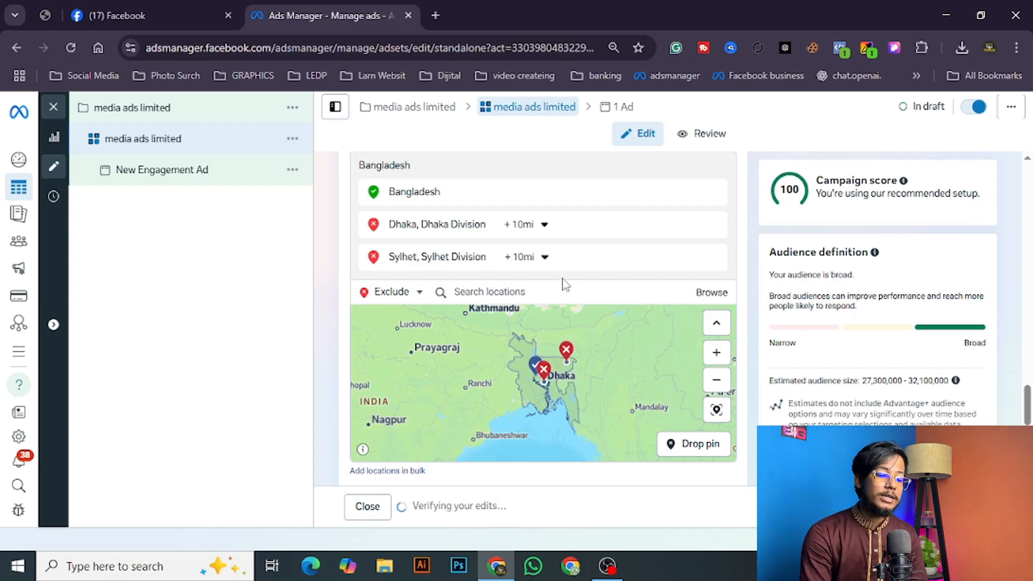
Step: Switch the location search mode back to Include and activate the location search
scroll(561, 282, "up", 1)
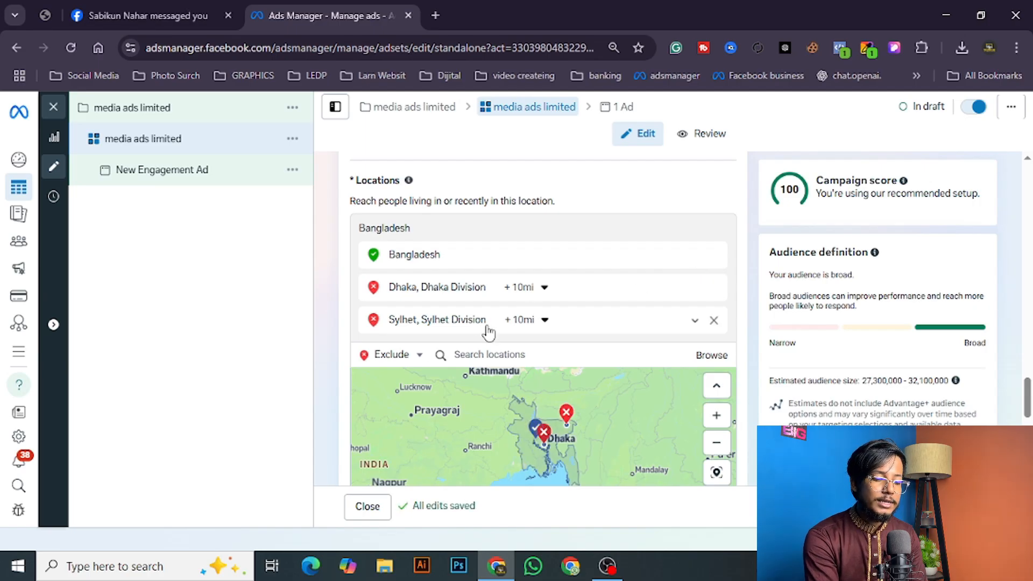
left_click(410, 357)
left_click(378, 375)
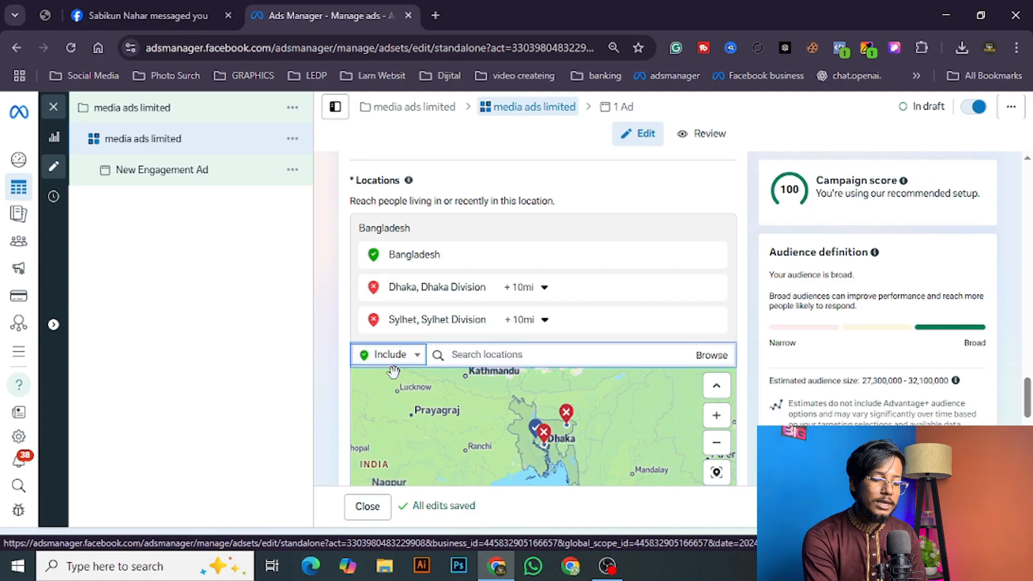
left_click(474, 357)
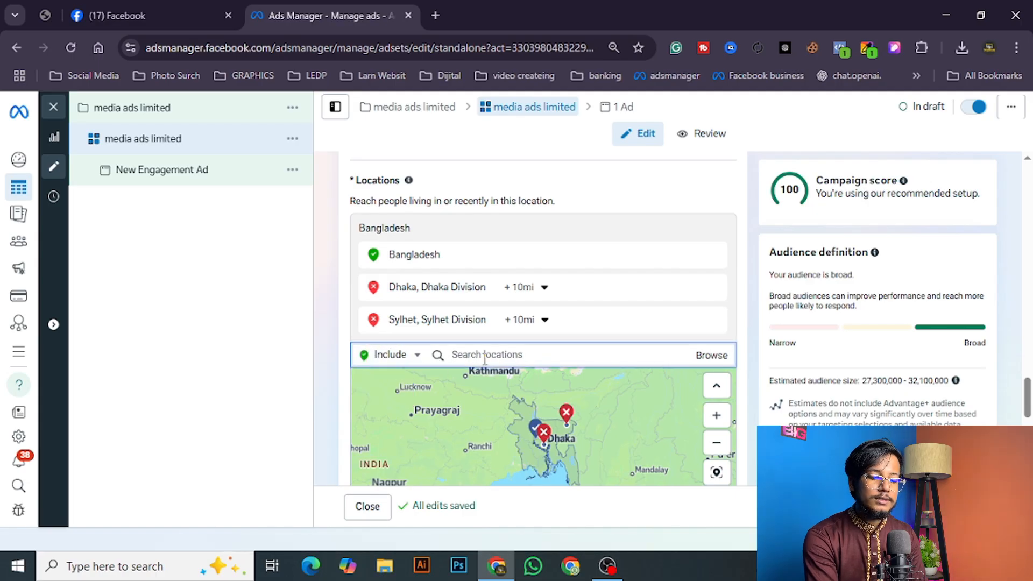
Step: Expand the optional audience suggestion settings in the Advantage+ audience section
scroll(752, 383, "down", 6)
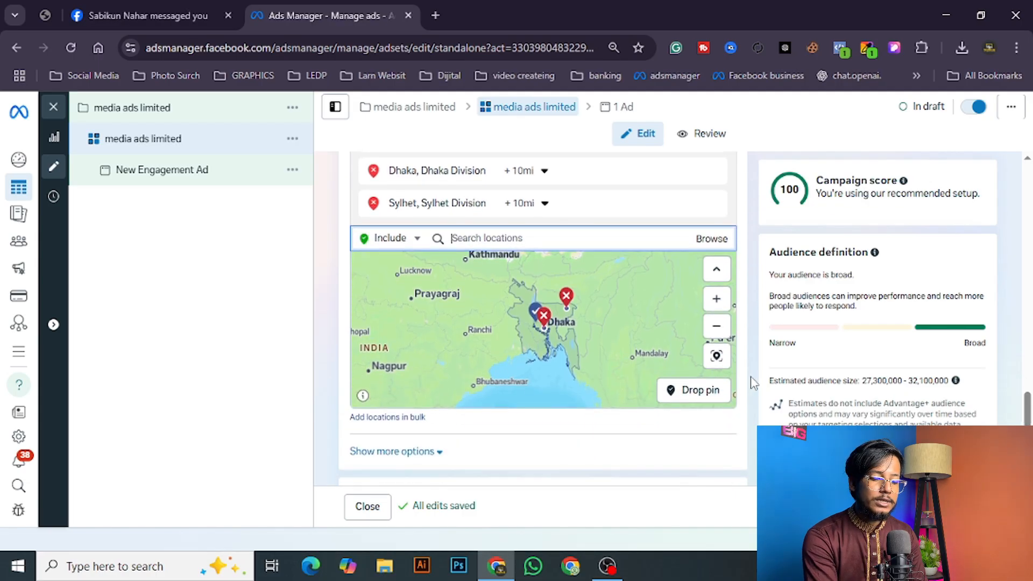
scroll(752, 383, "down", 1)
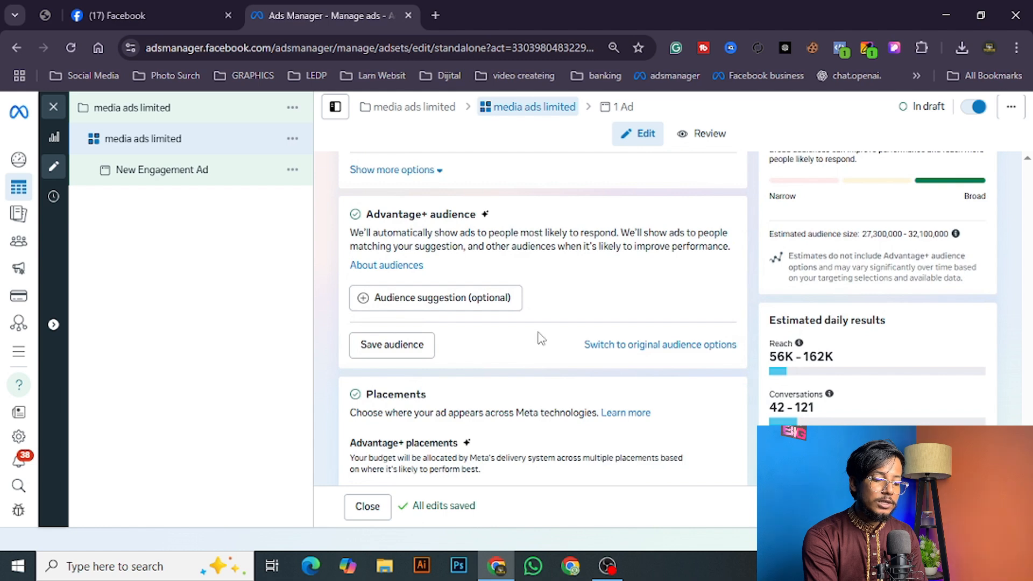
left_click(453, 312)
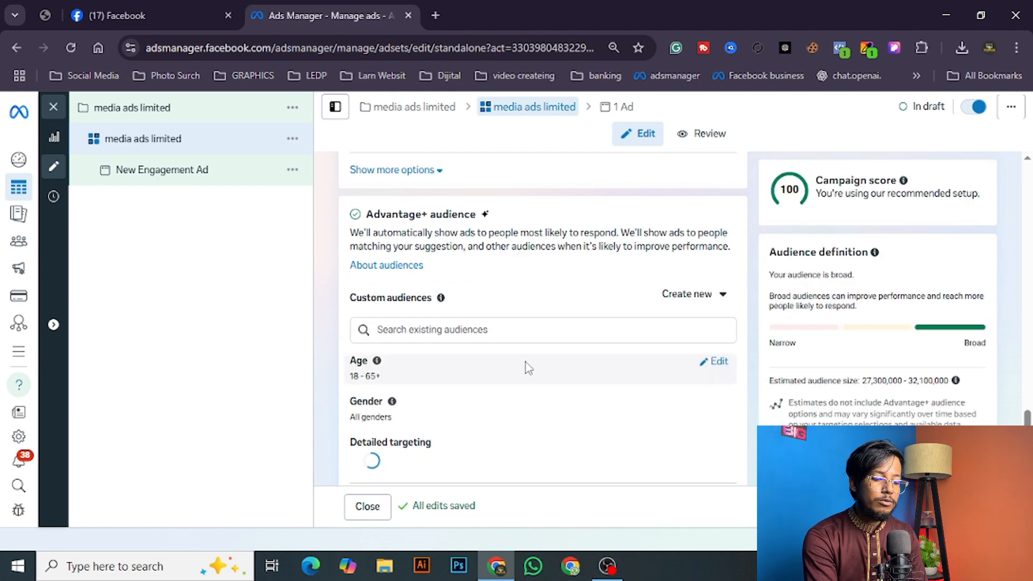
Step: Set the audience's maximum age to 45 and restrict the gender to Men
scroll(527, 368, "down", 2)
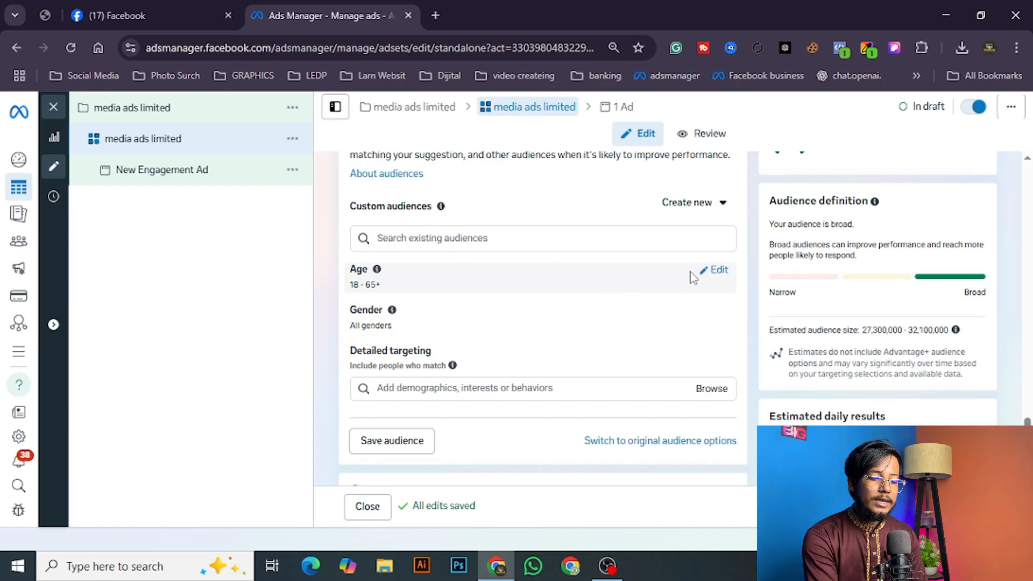
left_click(708, 270)
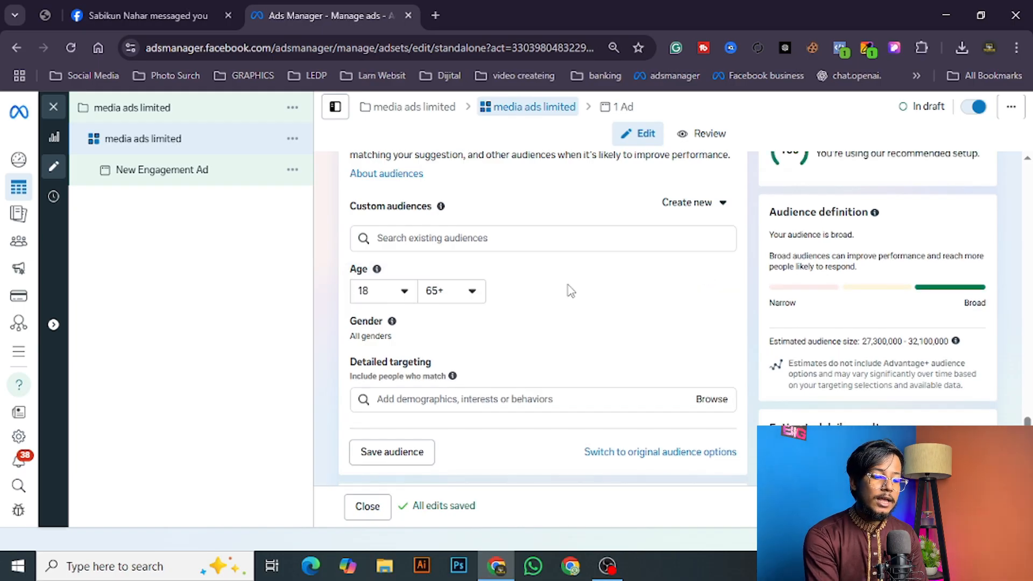
left_click(458, 297)
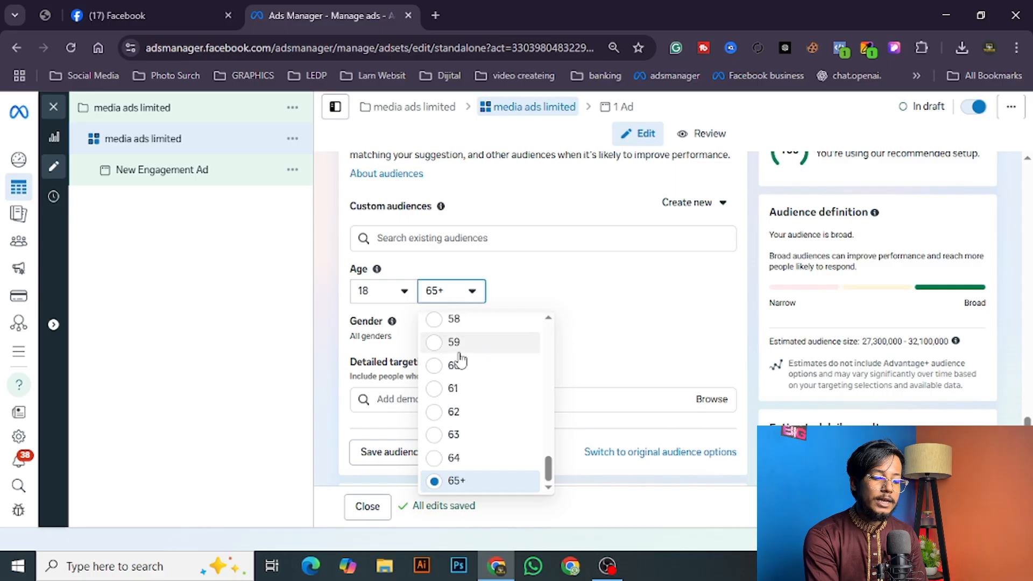
scroll(460, 359, "up", 5)
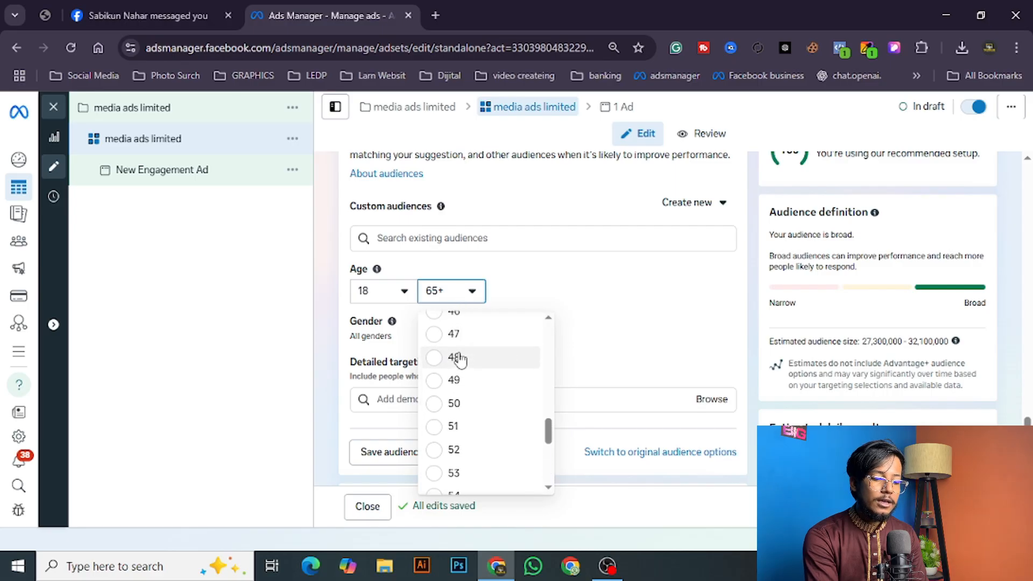
scroll(460, 360, "up", 1)
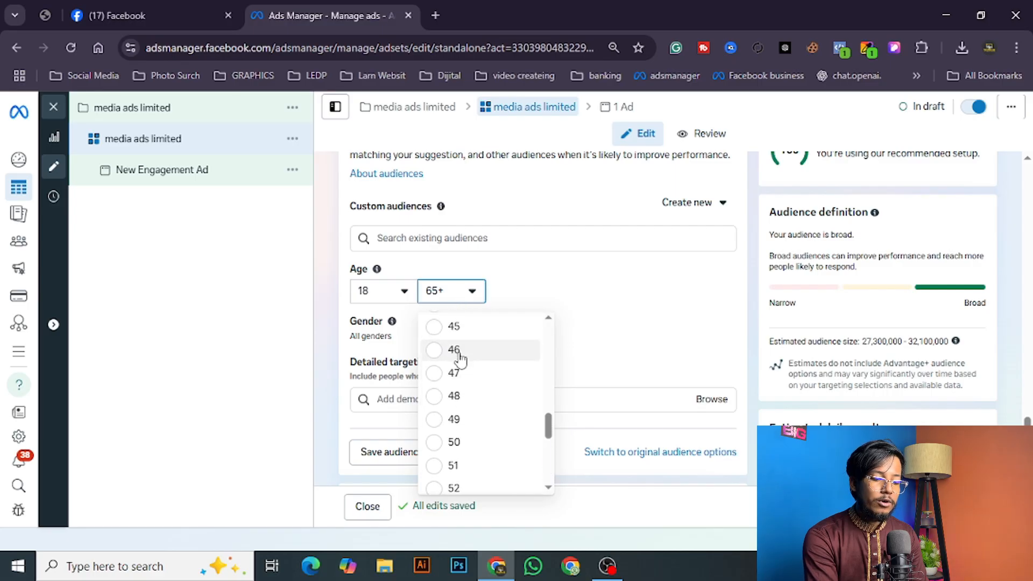
left_click(453, 326)
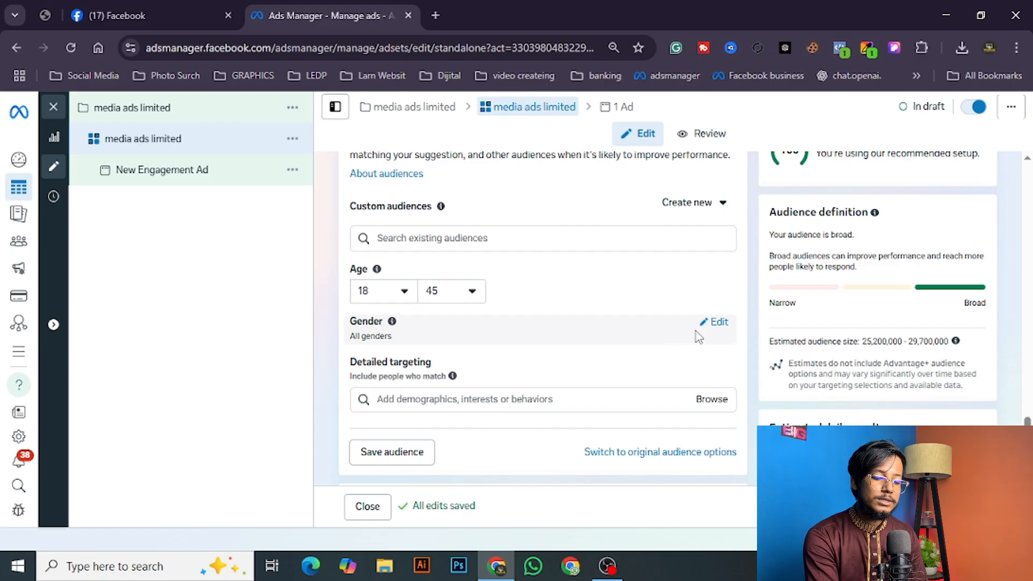
left_click(718, 322)
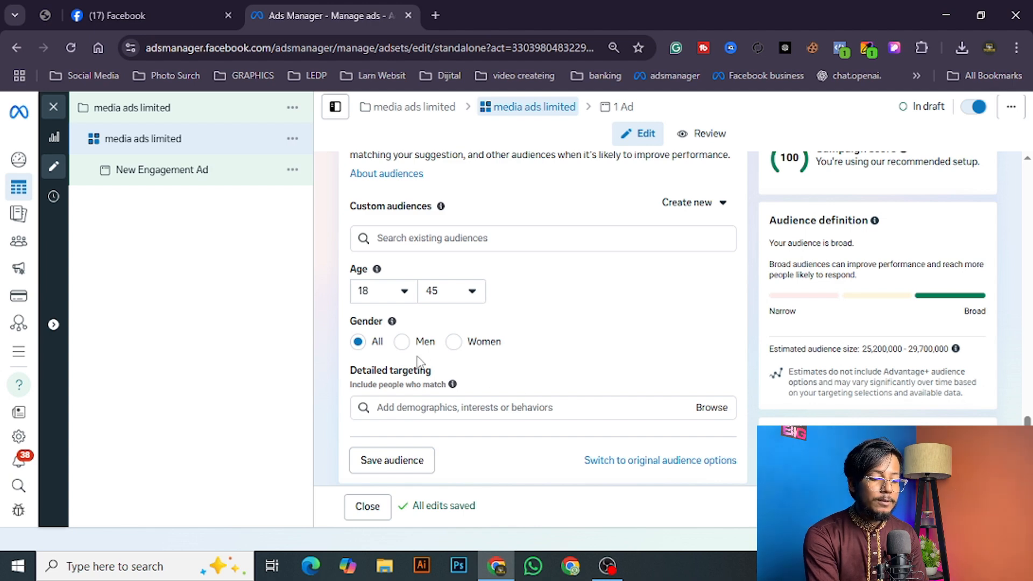
left_click(401, 343)
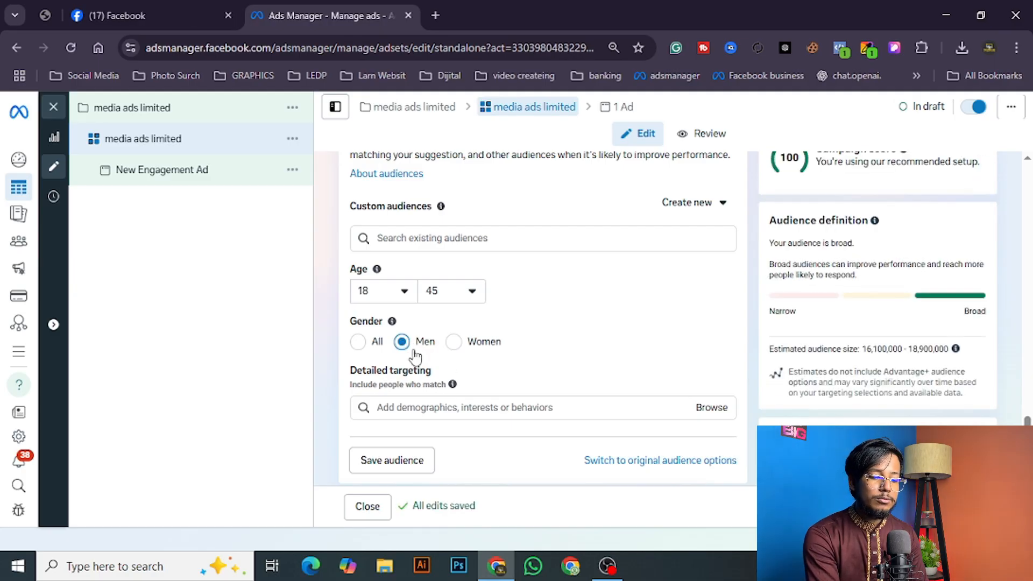
Step: Search detailed targeting for "men's" and add the Men's Fashion (retailer) interest
left_click(466, 407)
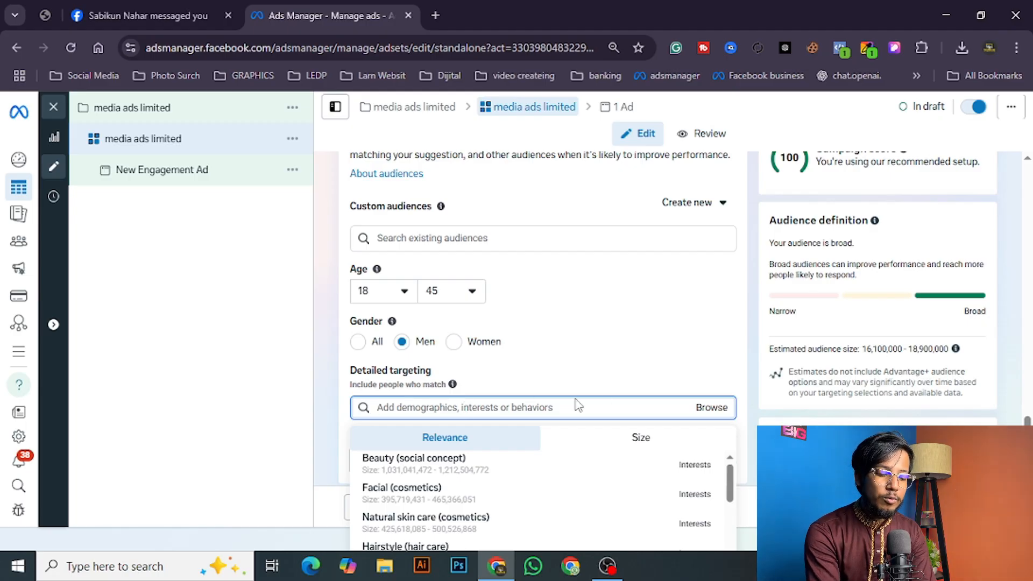
scroll(655, 340, "down", 3)
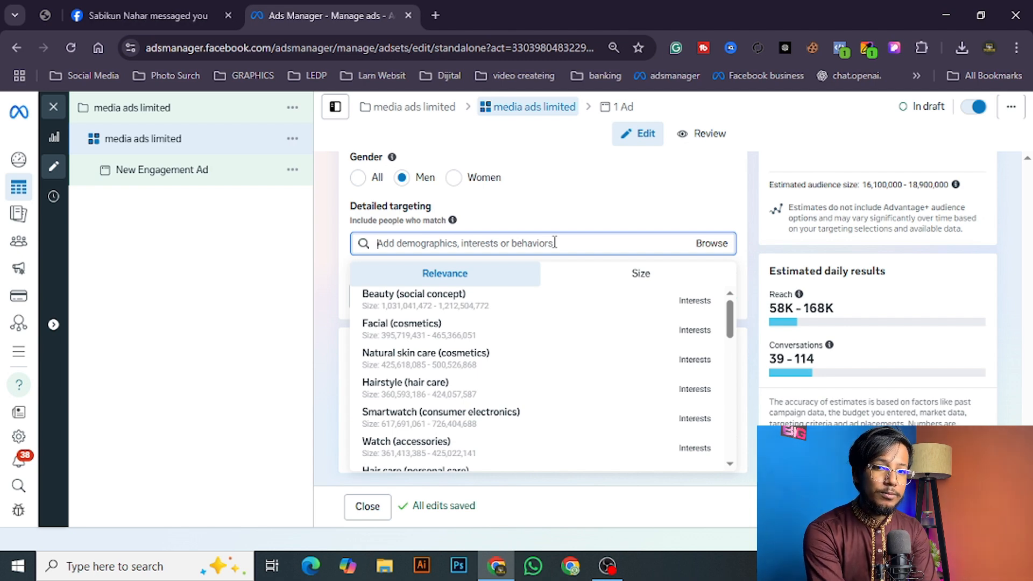
type("men's")
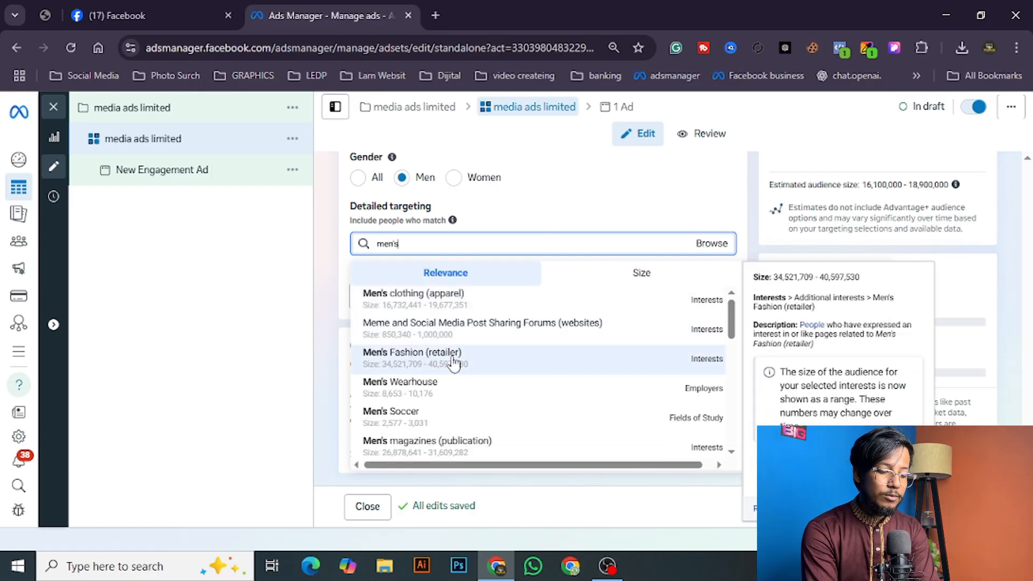
left_click(454, 356)
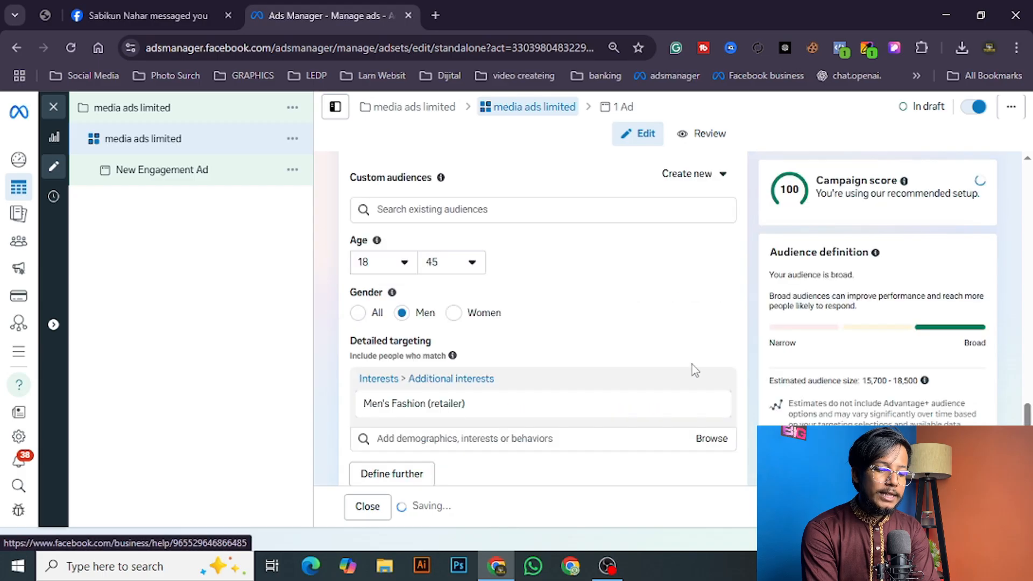
Step: Look through the suggested detailed targeting options and check the ad set's estimated daily reach and conversations
scroll(743, 376, "down", 4)
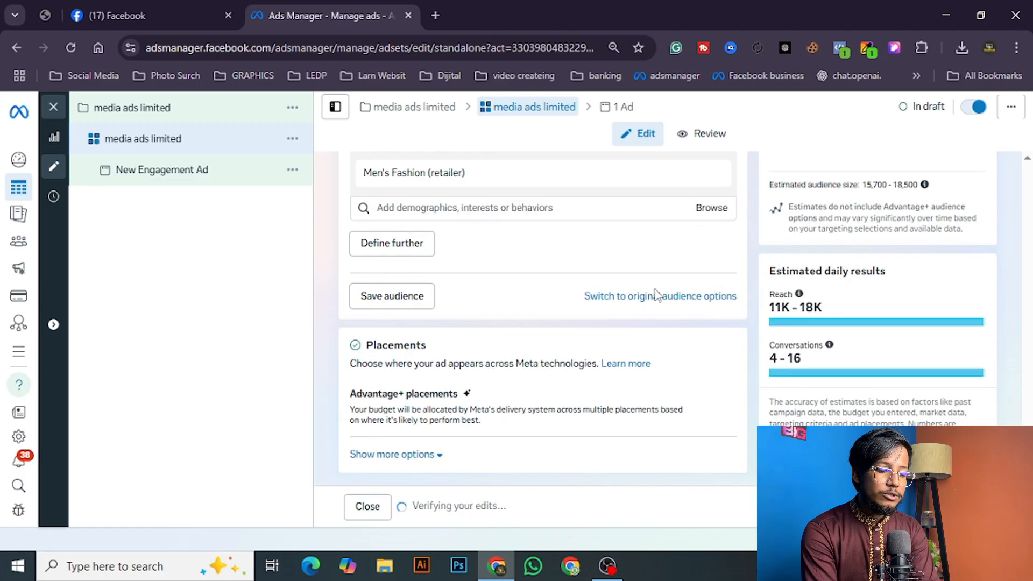
left_click(488, 214)
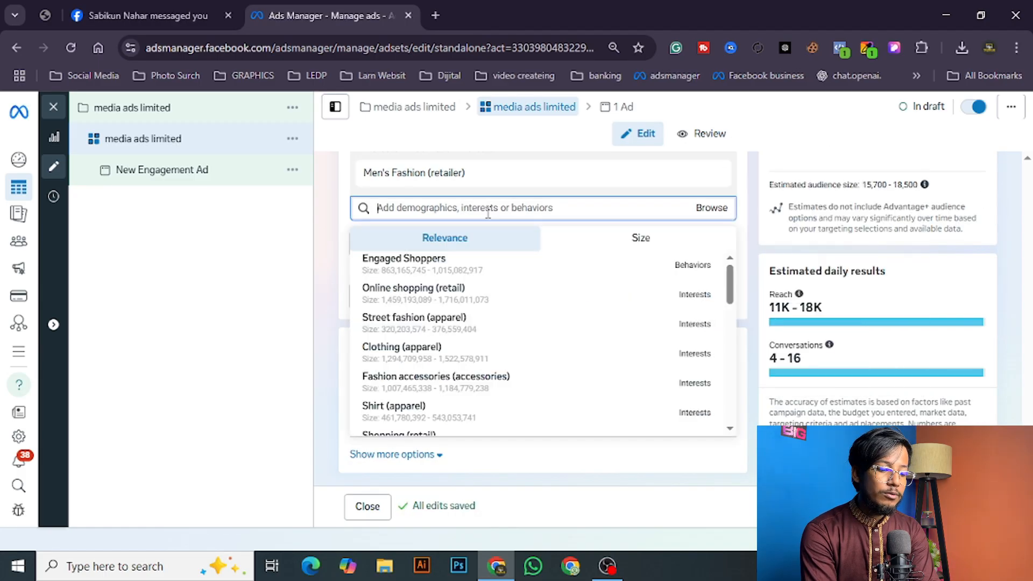
mouse_move(451, 333)
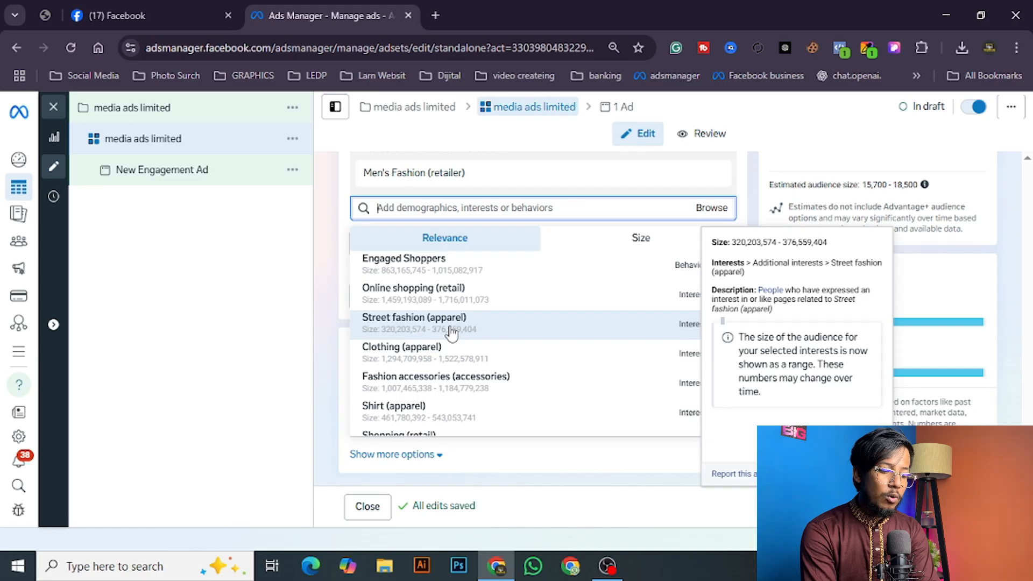
scroll(451, 333, "down", 6)
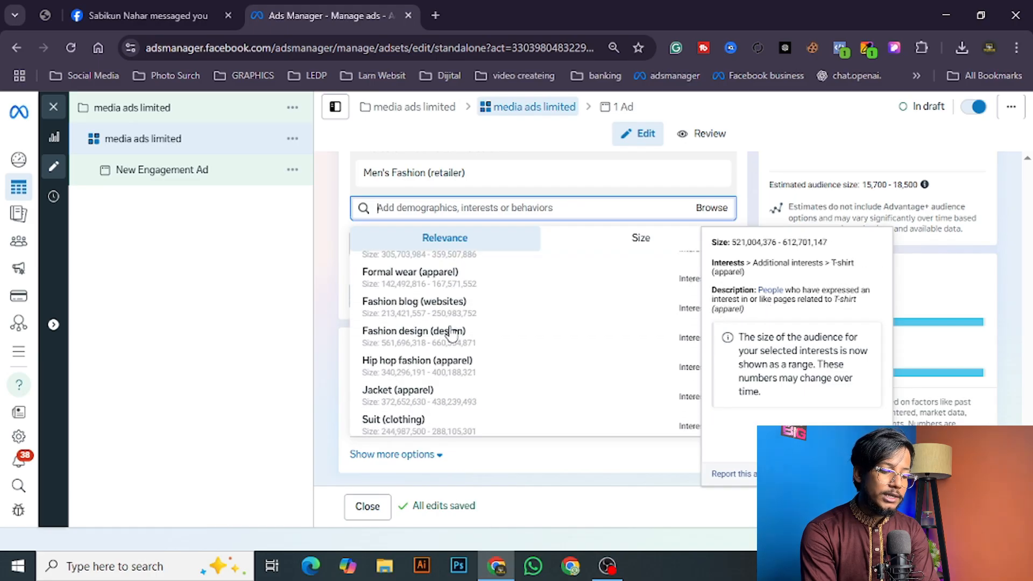
scroll(451, 334, "down", 8)
scroll(451, 333, "up", 12)
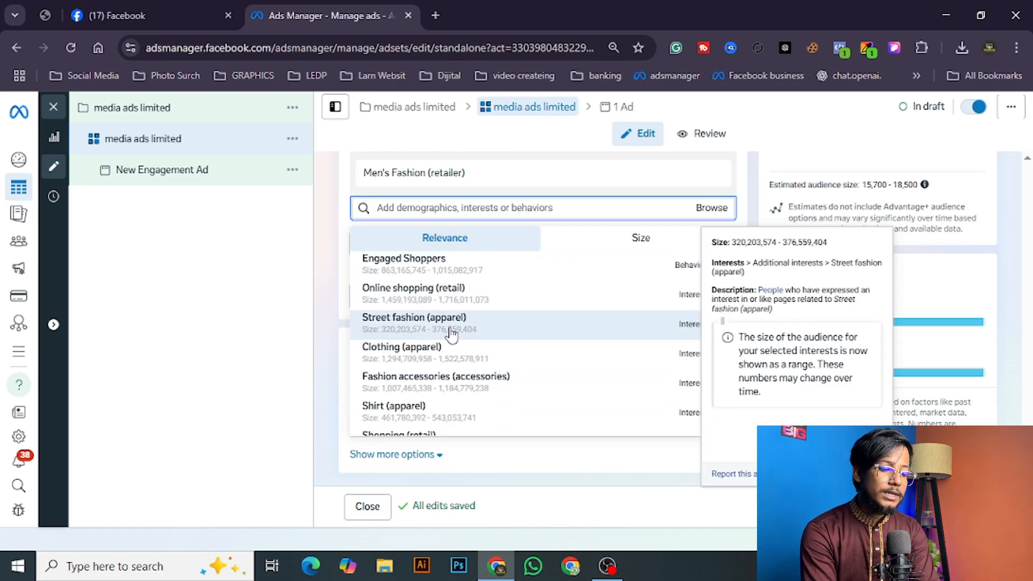
left_click(756, 198)
scroll(755, 198, "up", 1)
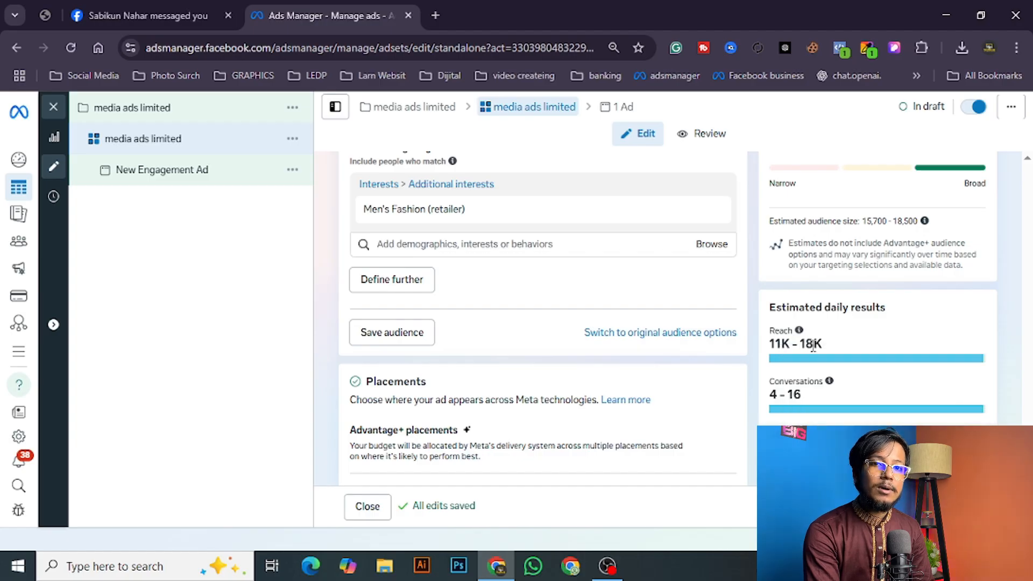
double_click(793, 395)
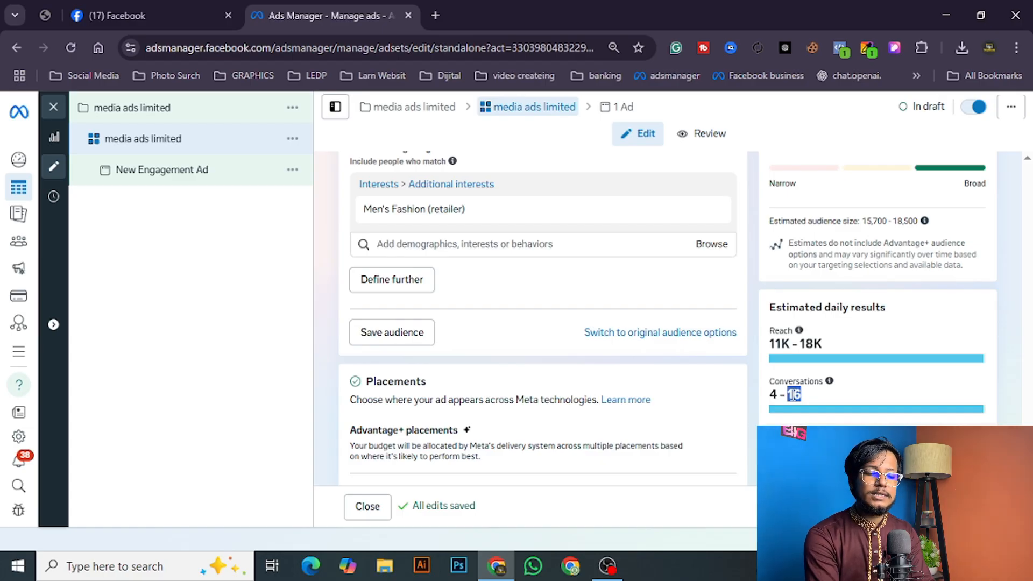
Step: Search detailed targeting for "cloth" and add the Clothing (apparel) interest
scroll(688, 318, "up", 1)
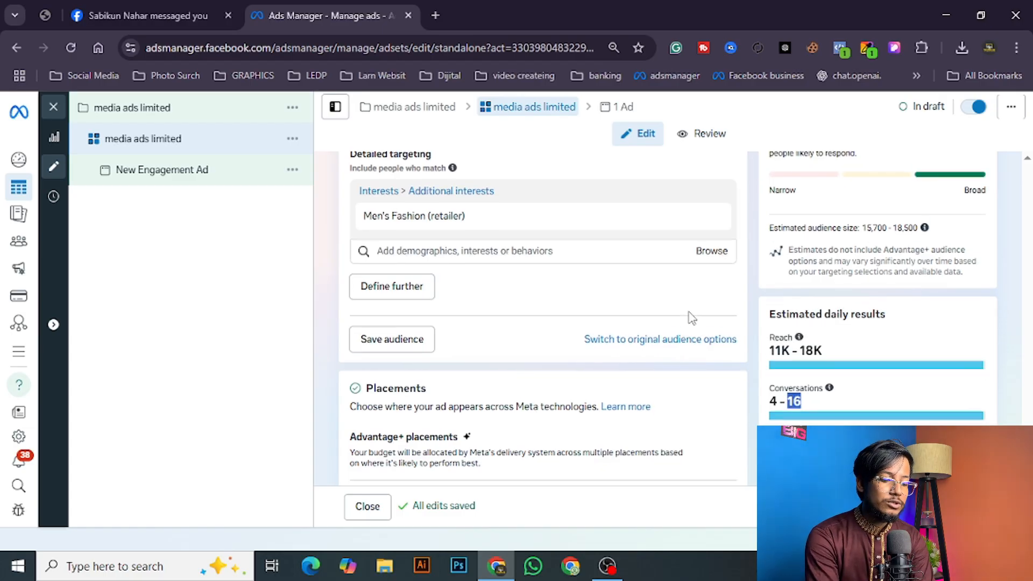
left_click(602, 296)
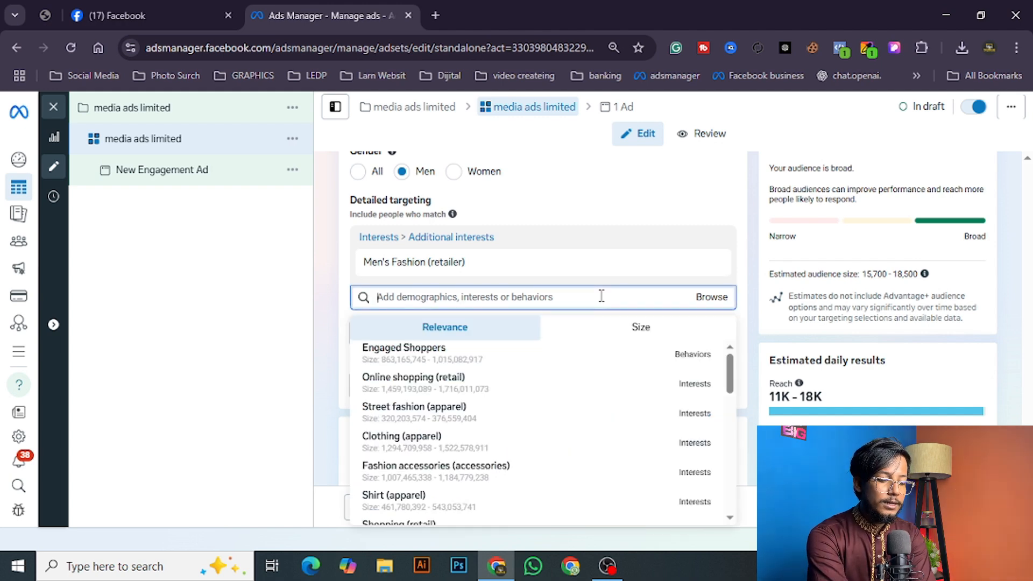
type("cloth")
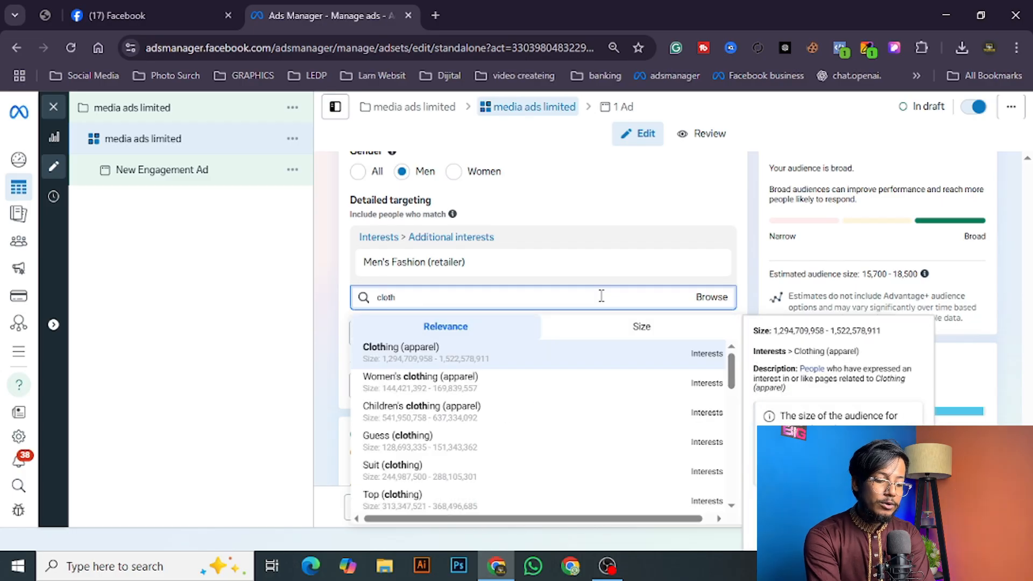
left_click(535, 368)
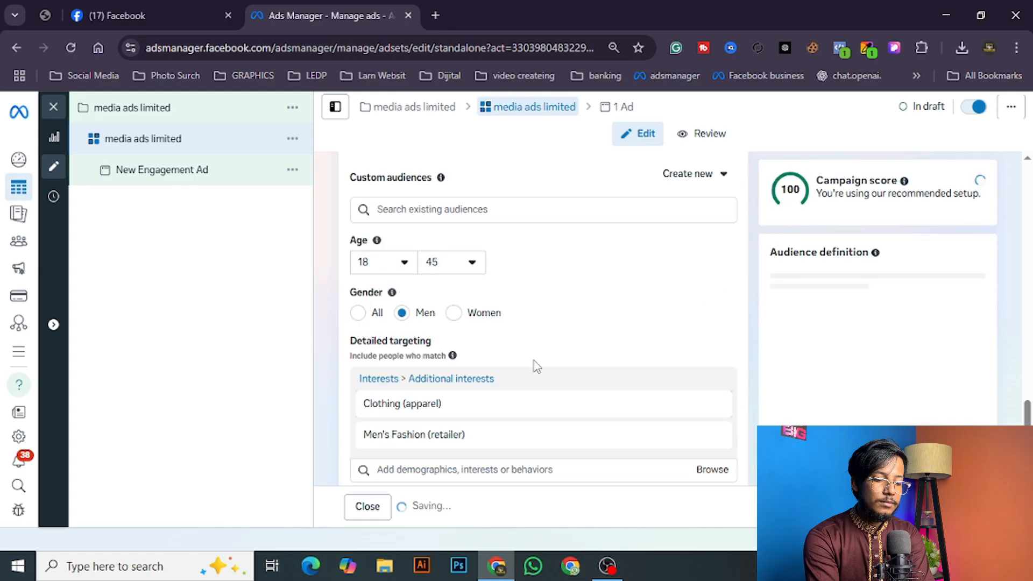
Step: Search detailed targeting for "top cloth" and add the Top (clothing) interest
scroll(505, 391, "down", 2)
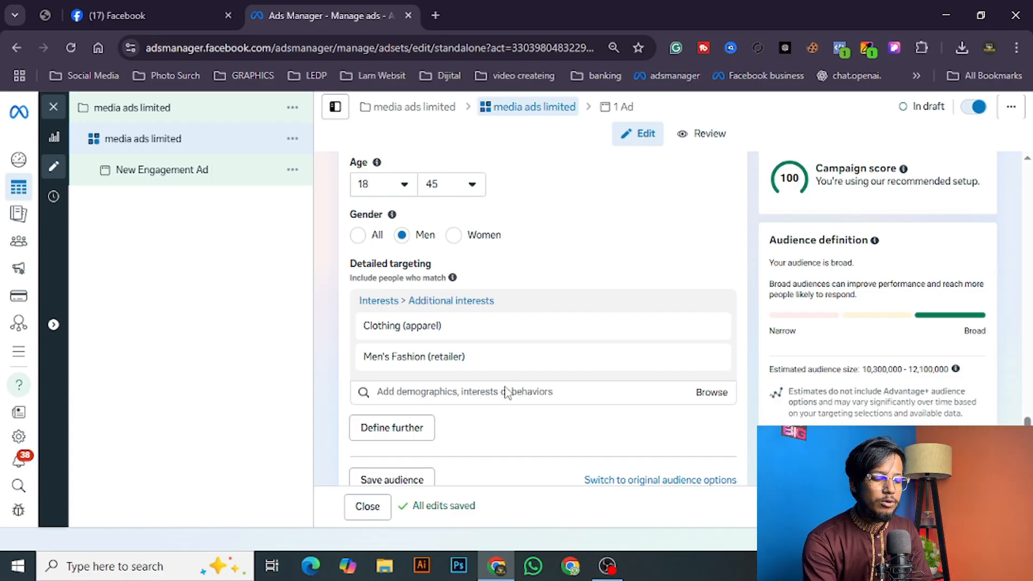
mouse_move(460, 358)
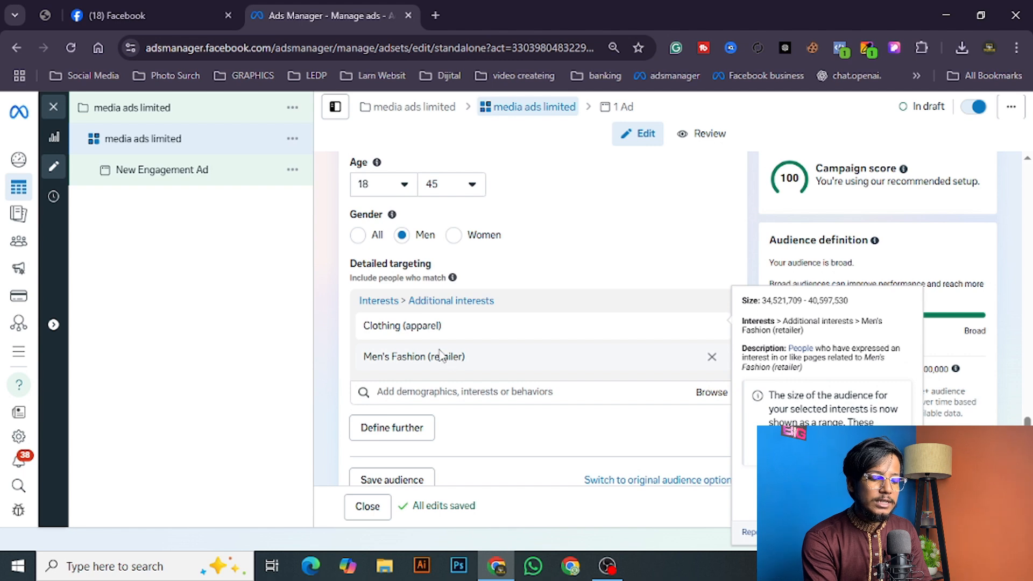
left_click(434, 395)
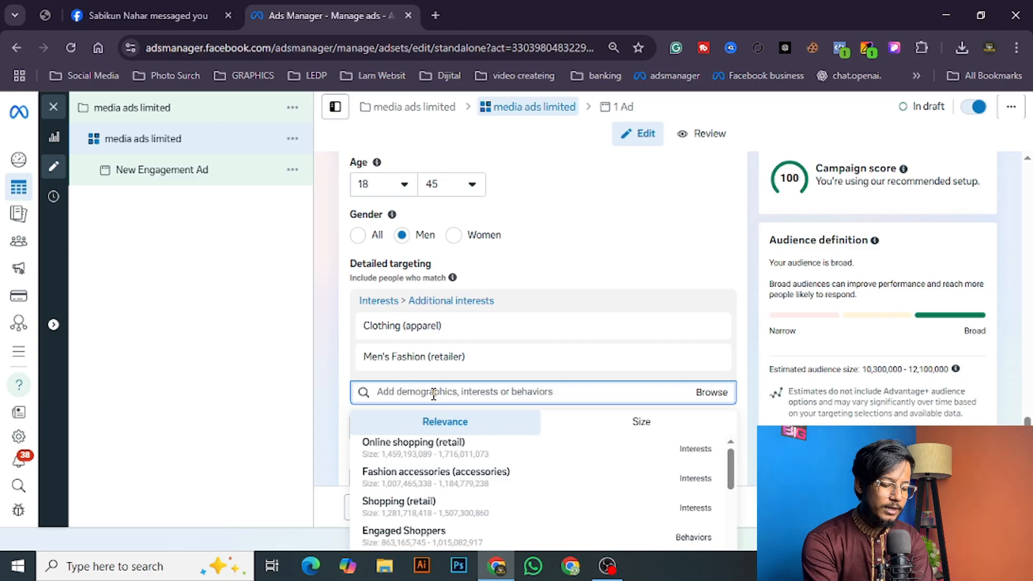
type("top cloth")
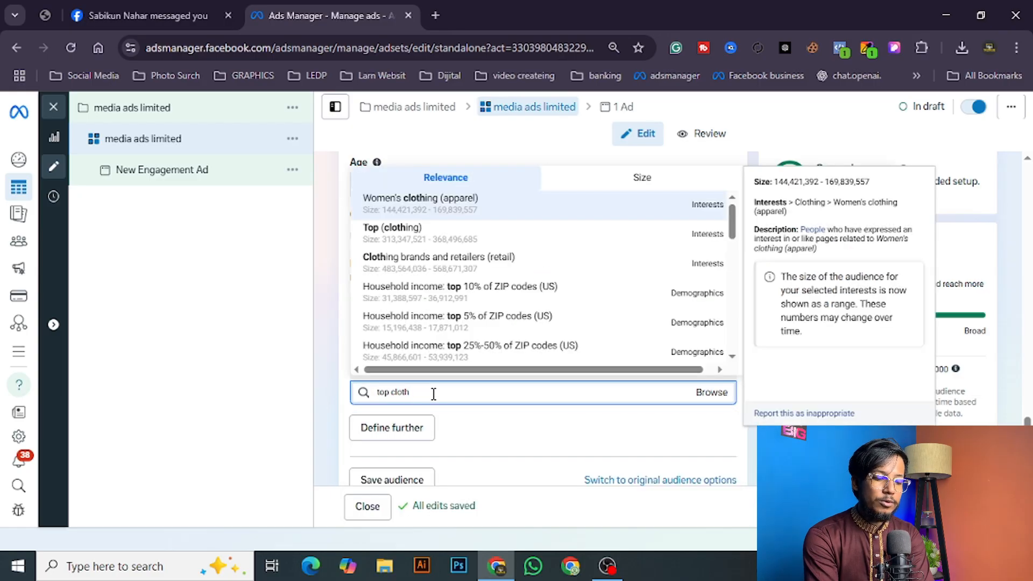
left_click(412, 242)
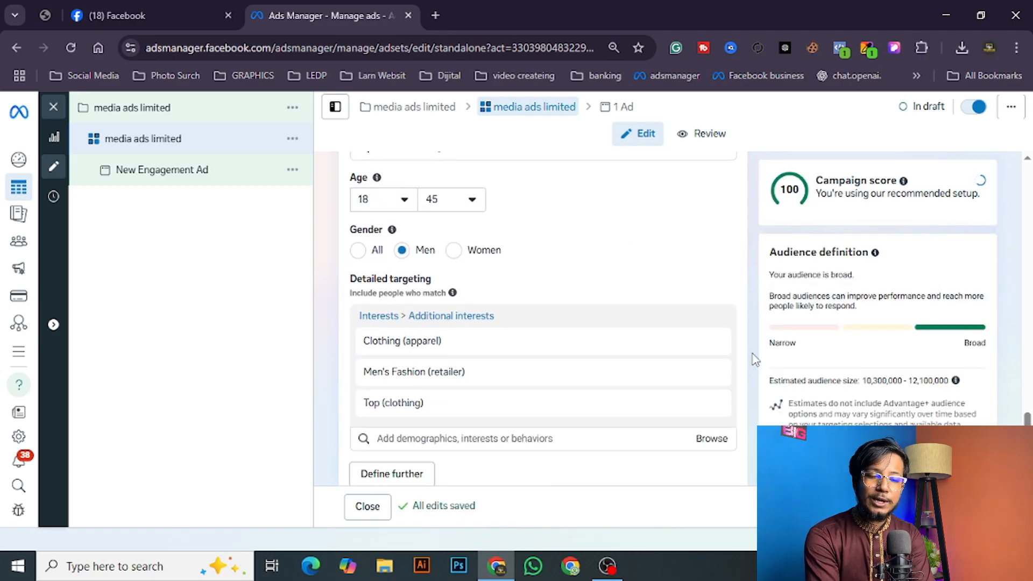
Step: Search detailed targeting for "formal w" and add the Formal wear (apparel) interest
scroll(753, 354, "down", 1)
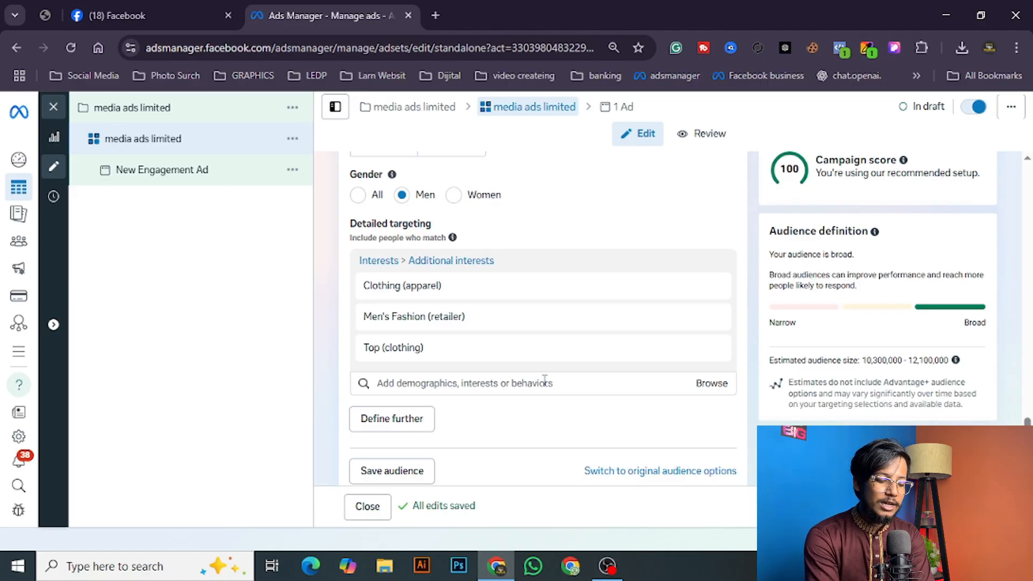
scroll(544, 380, "down", 1)
left_click(518, 358)
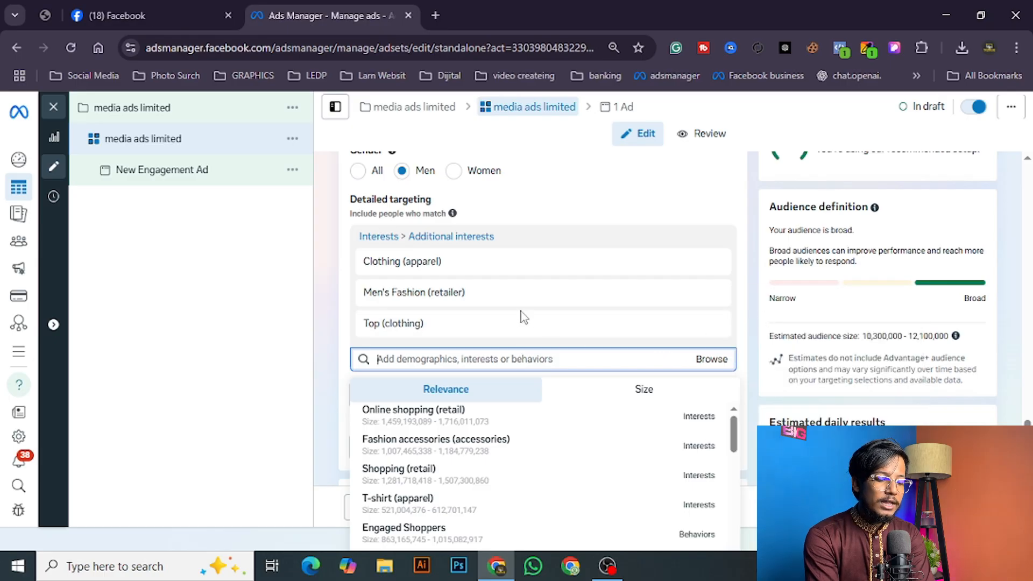
mouse_move(419, 277)
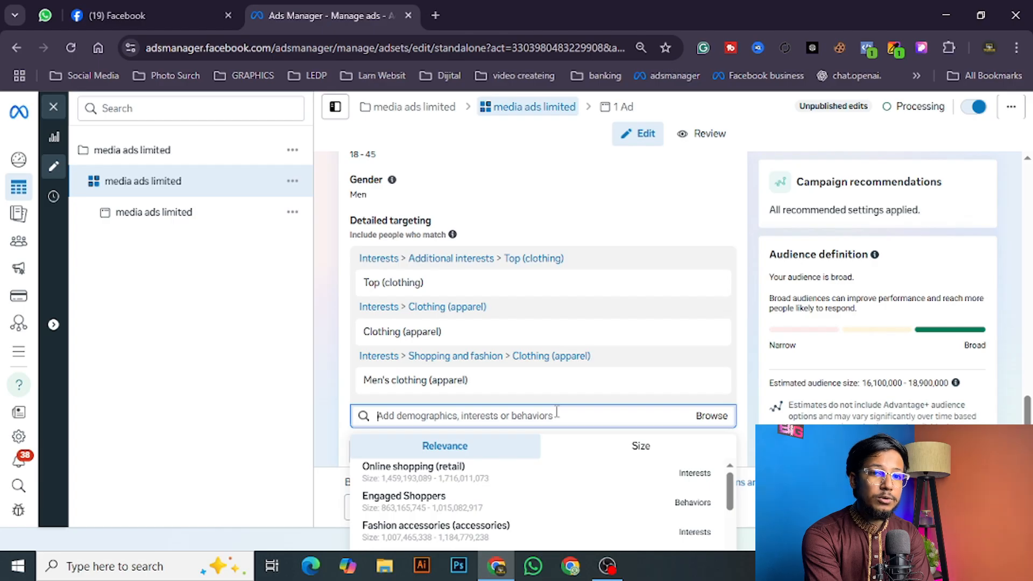
type("fo")
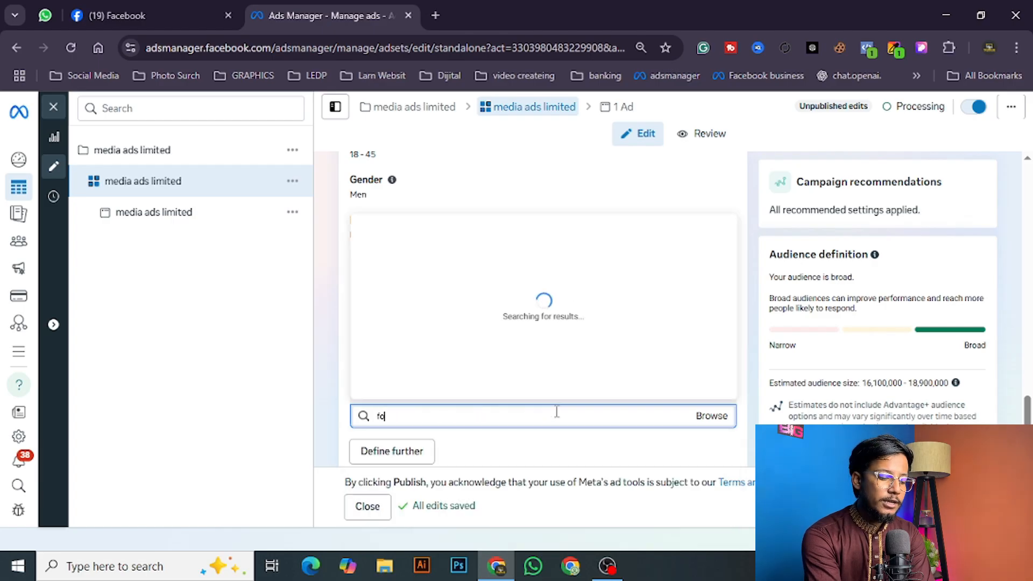
type("rmal w")
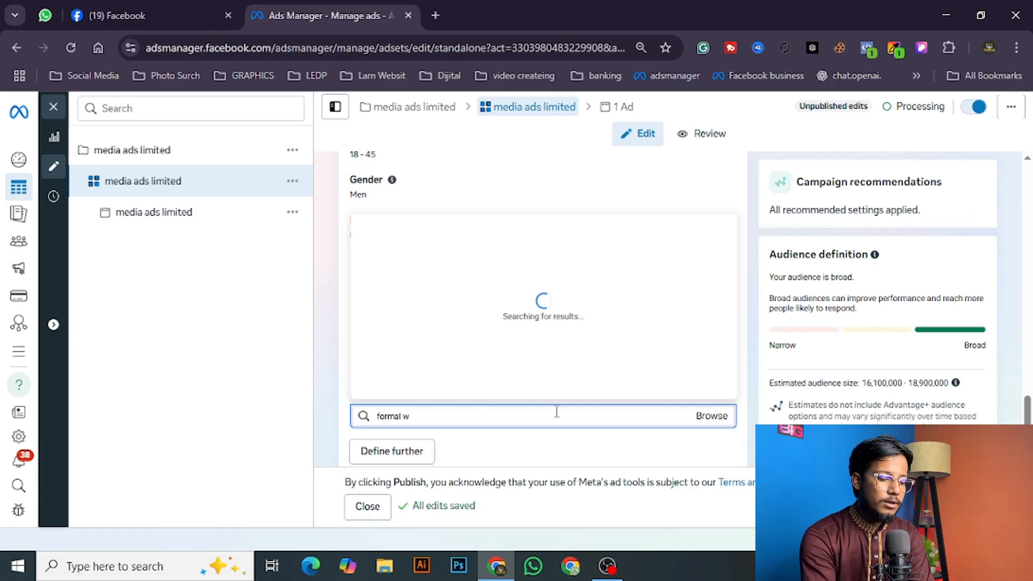
left_click(485, 235)
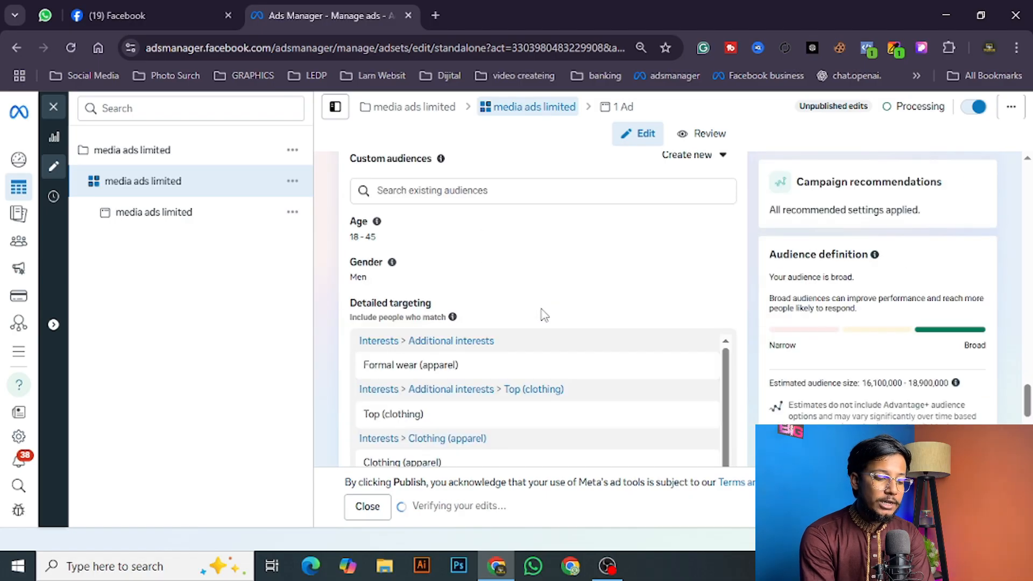
scroll(543, 314, "down", 2)
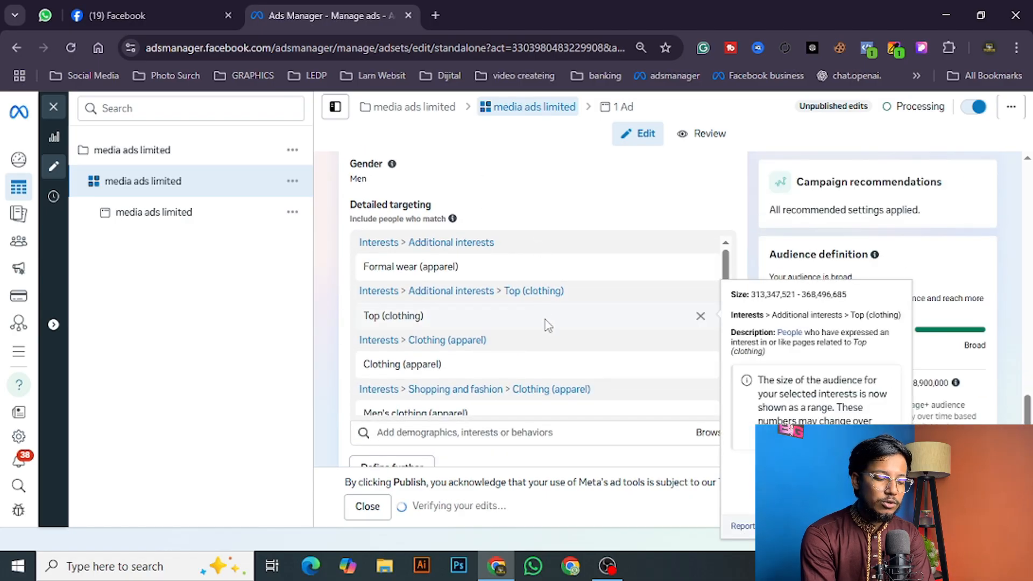
Step: Search detailed targeting for "lux" and add the Luxury (lifestyle content) interest
left_click(512, 432)
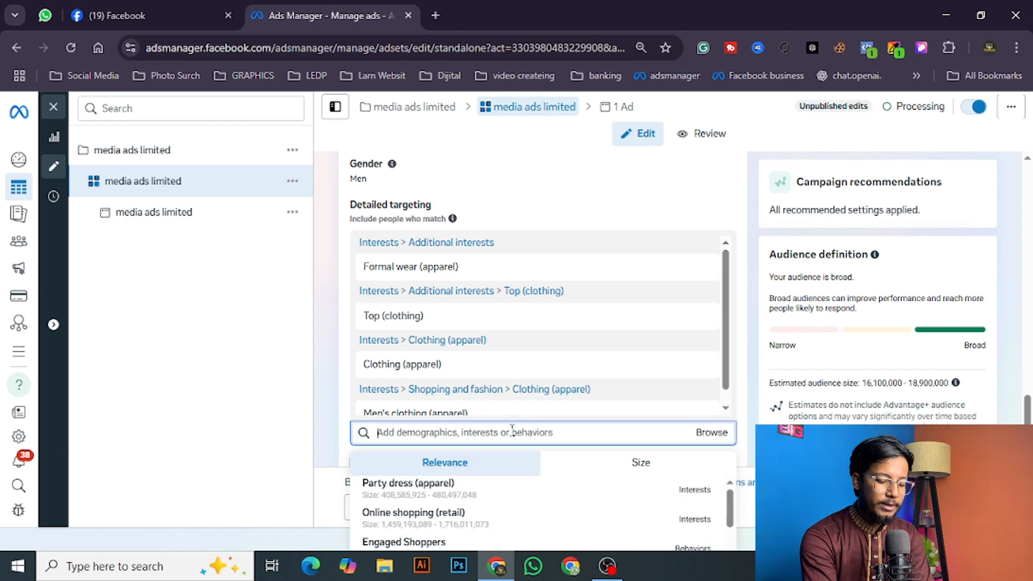
type("lux")
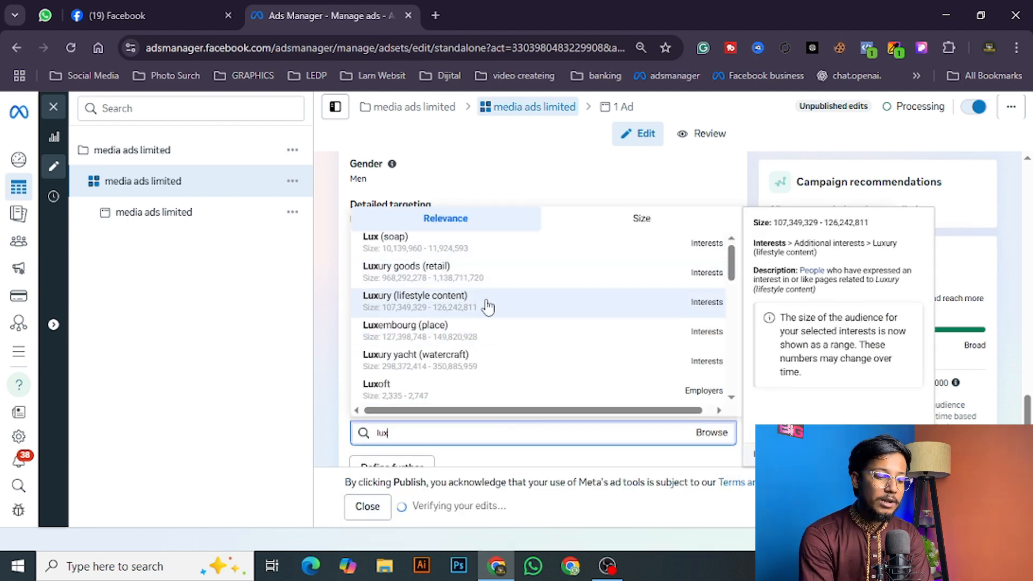
left_click(487, 304)
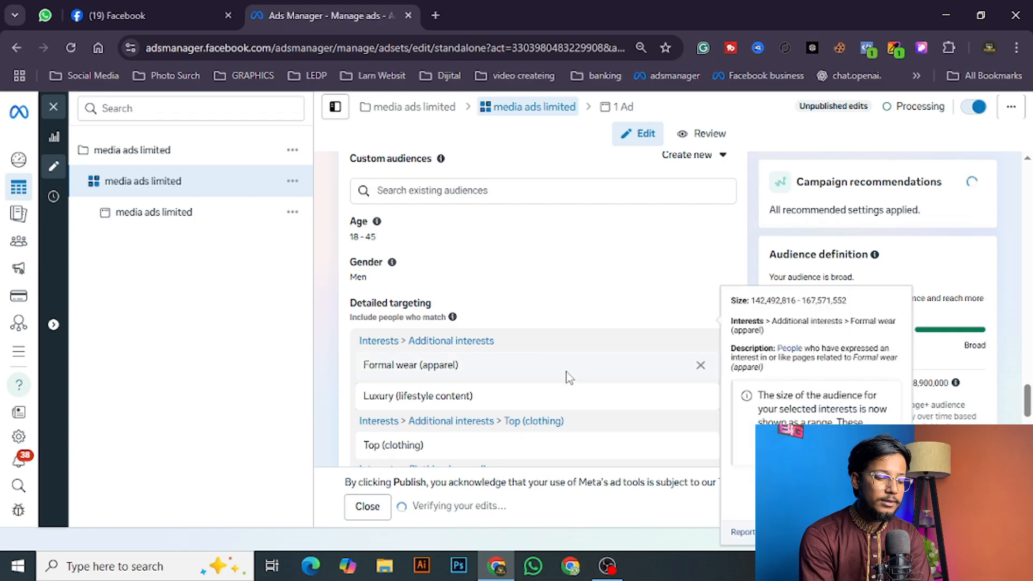
Step: Search detailed targeting for "travel" and add the Travel (travel & tourism) interest
scroll(573, 382, "down", 3)
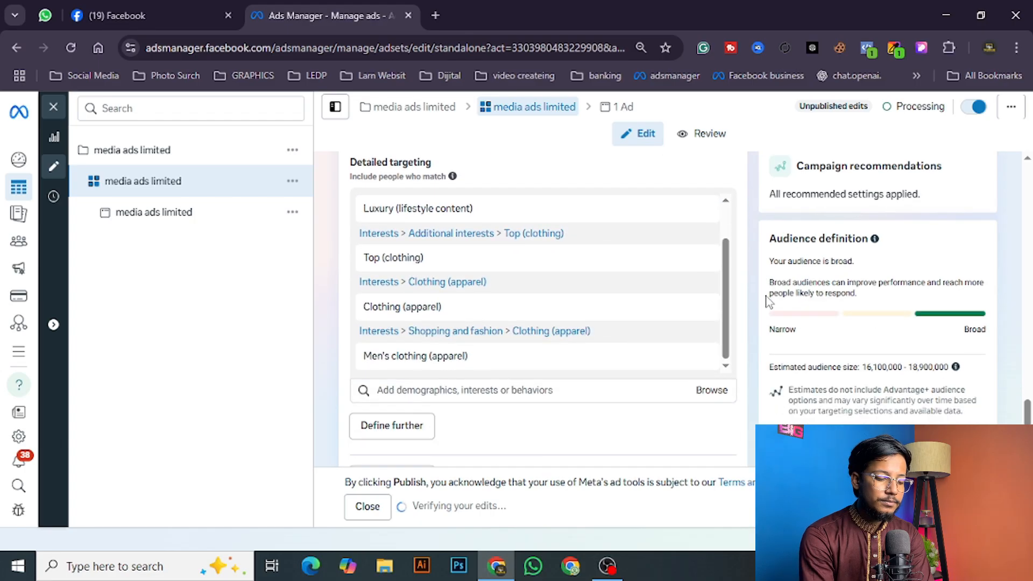
left_click(554, 387)
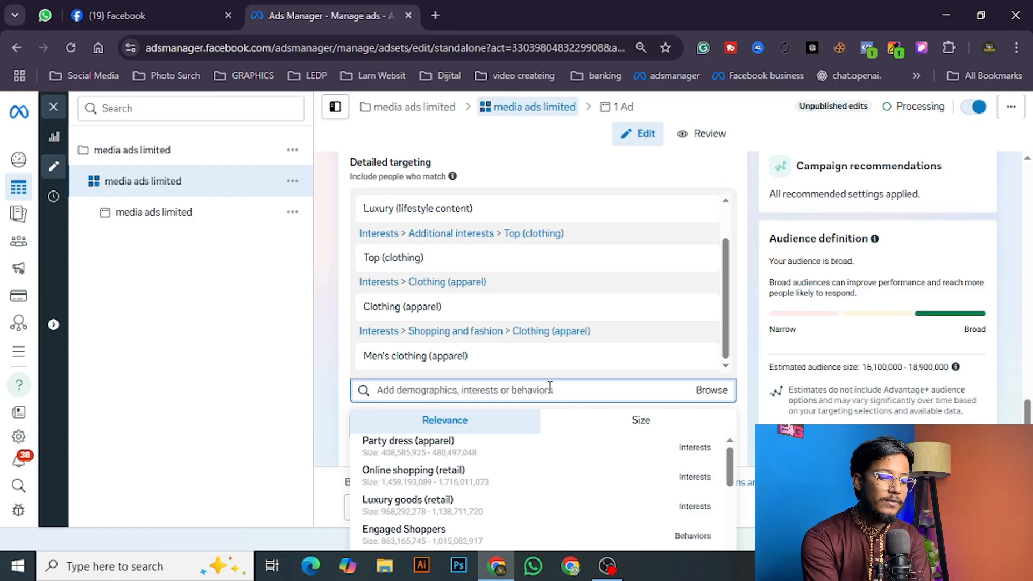
type("t")
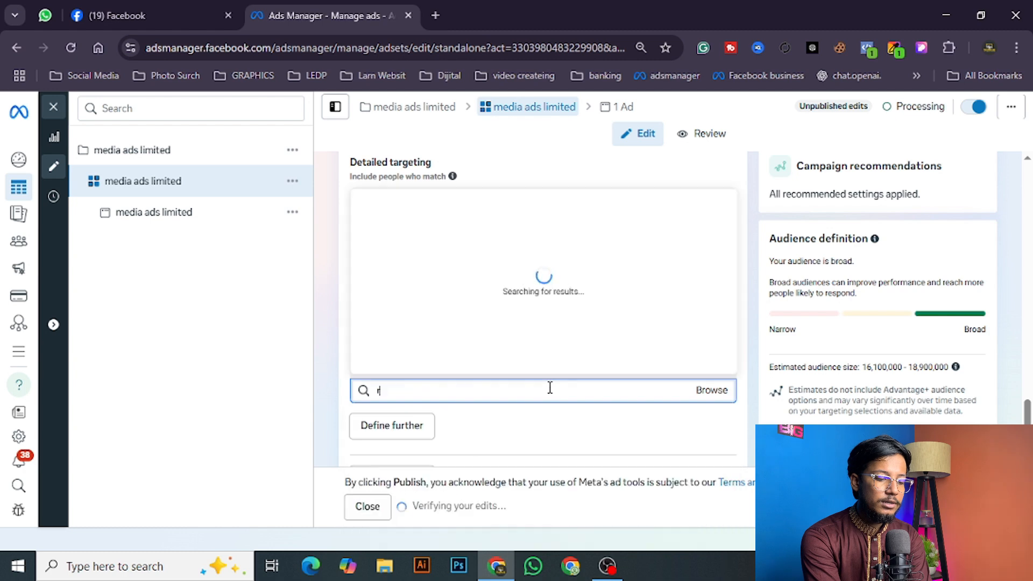
type("ra")
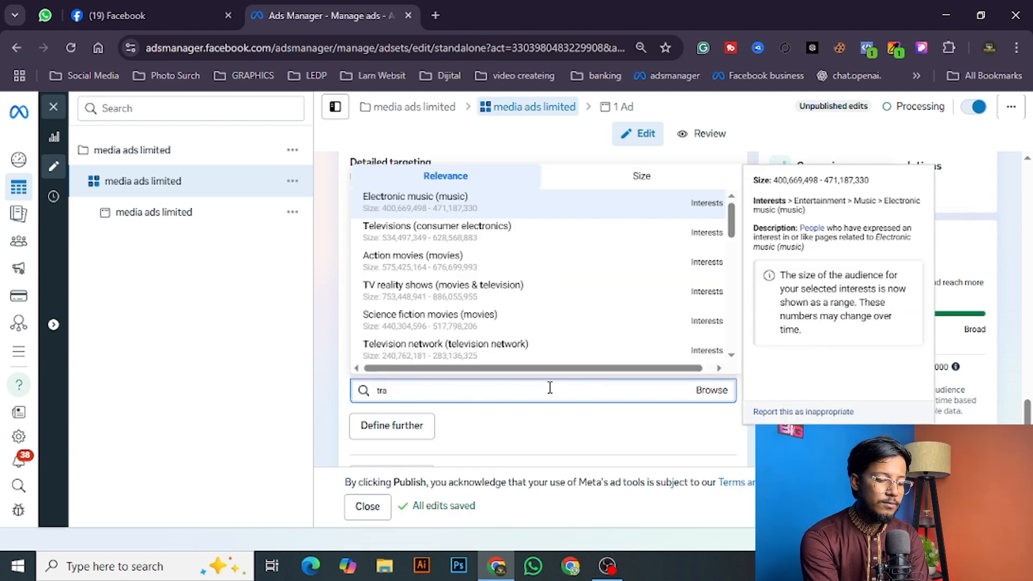
type("vel")
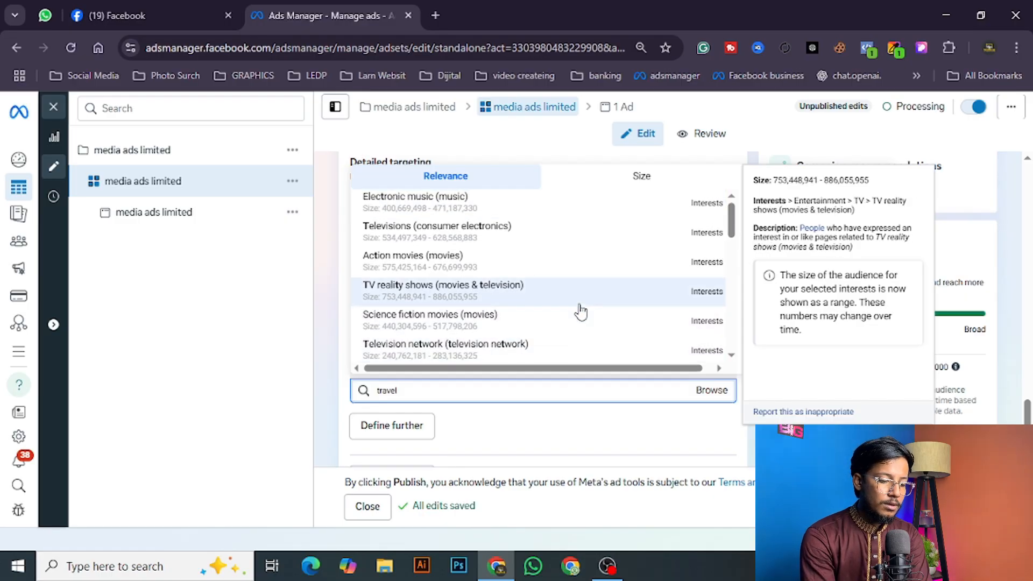
scroll(580, 311, "down", 2)
key("BackSpace")
key("BackSpace")
key("BackSpace")
key("BackSpace")
key("BackSpace")
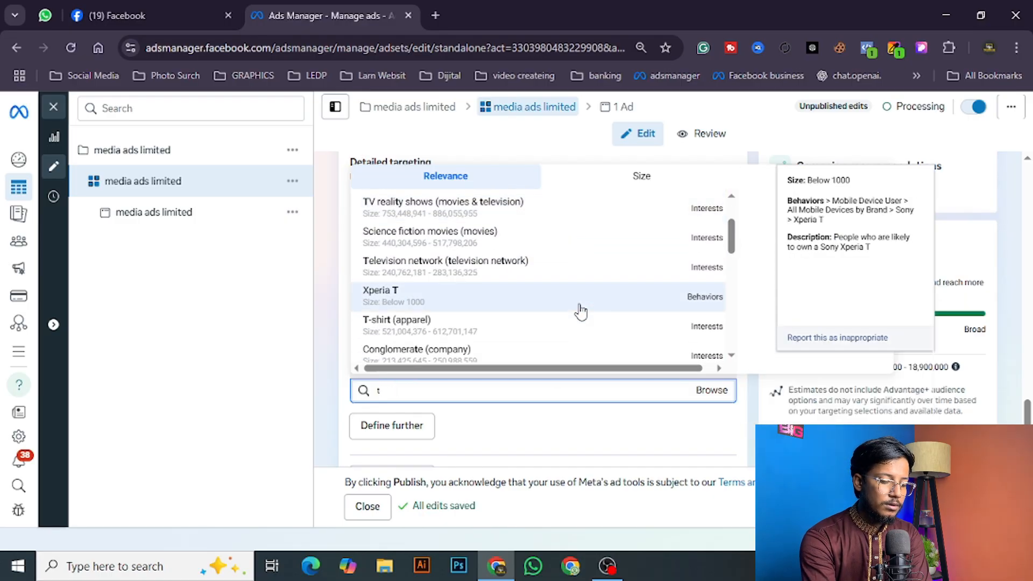
type("ravel")
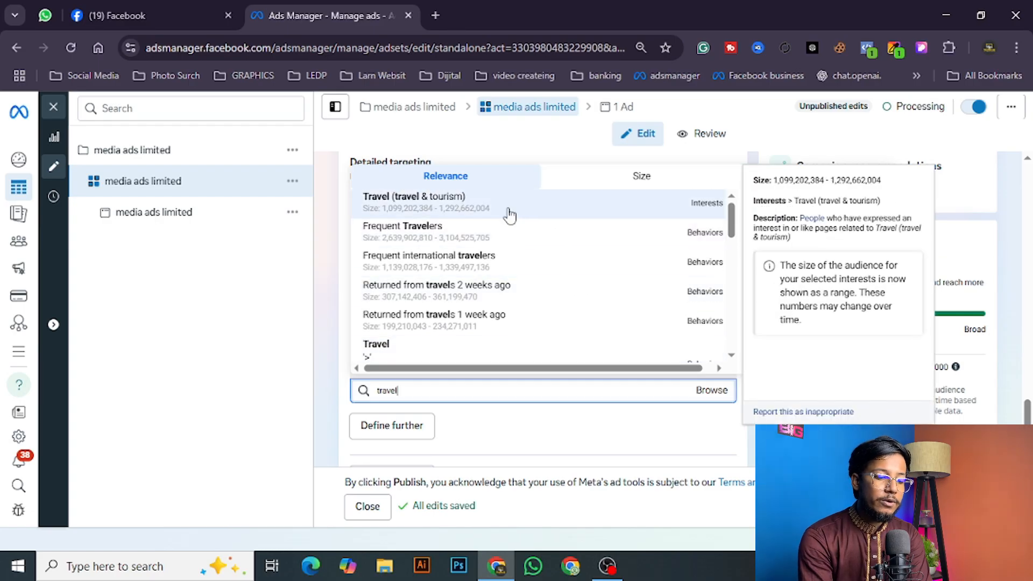
left_click(509, 215)
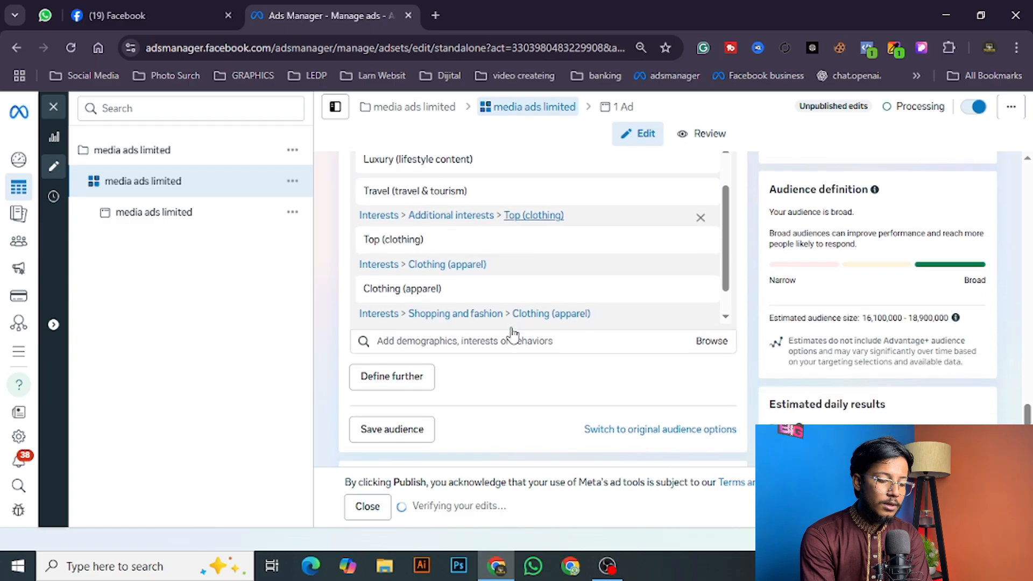
Step: Try to search detailed targeting for "event" and clear the search text
scroll(511, 334, "down", 1)
left_click(500, 307)
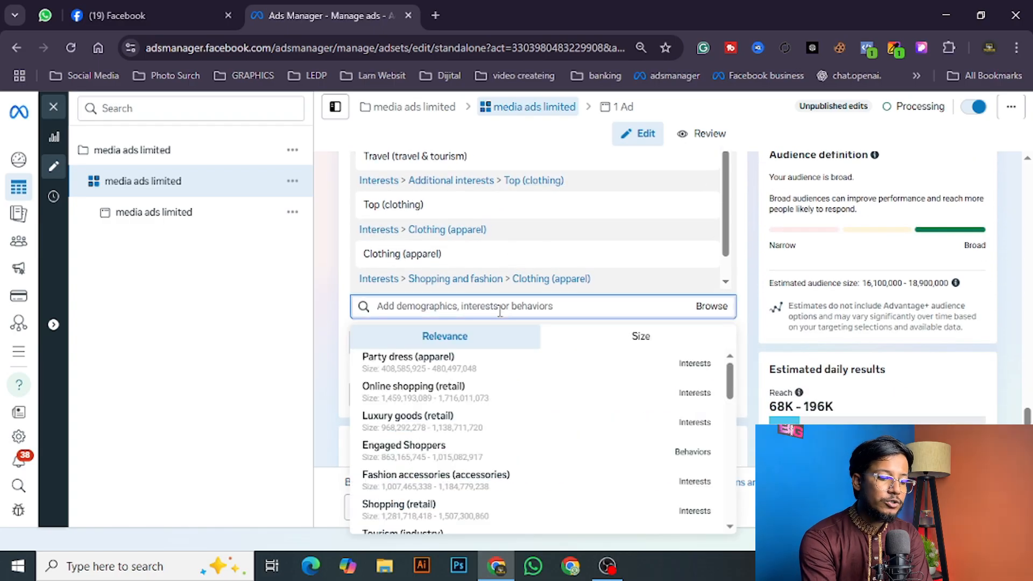
type("eve")
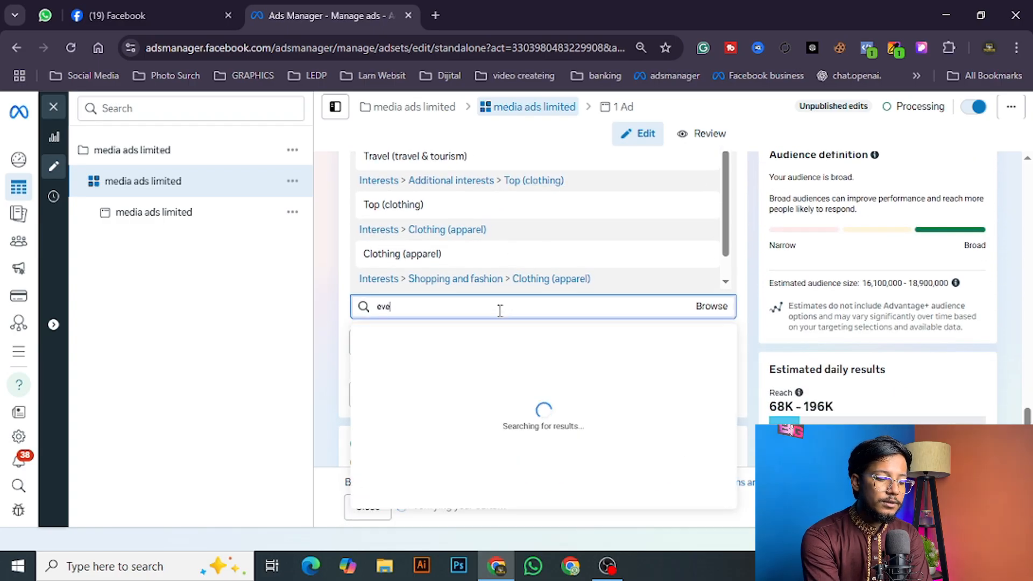
type("nt")
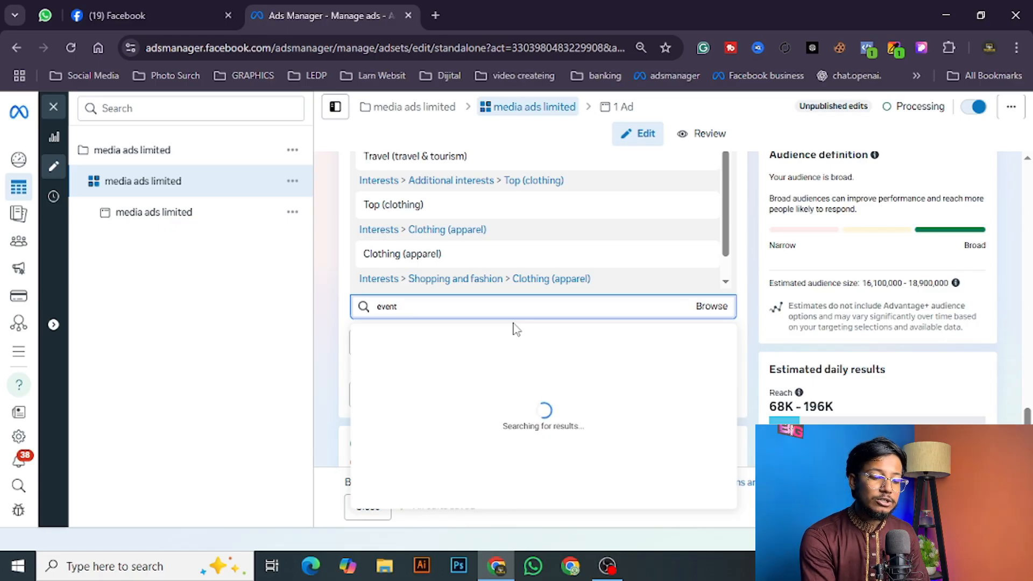
mouse_move(575, 282)
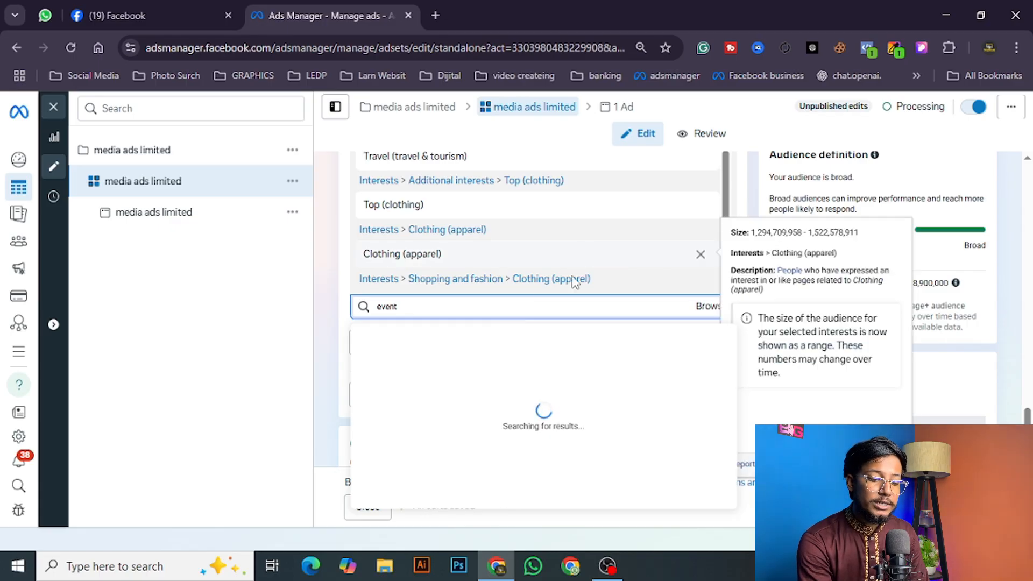
double_click(515, 309)
key("BackSpace")
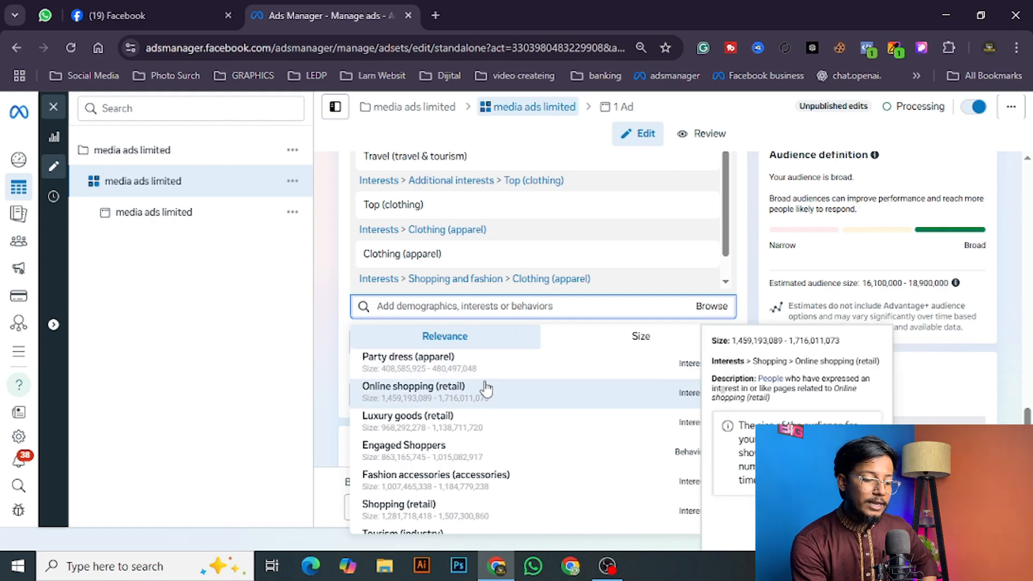
Step: Check the suggested detailed targeting options and add the Engaged Shoppers purchase behavior
mouse_move(463, 377)
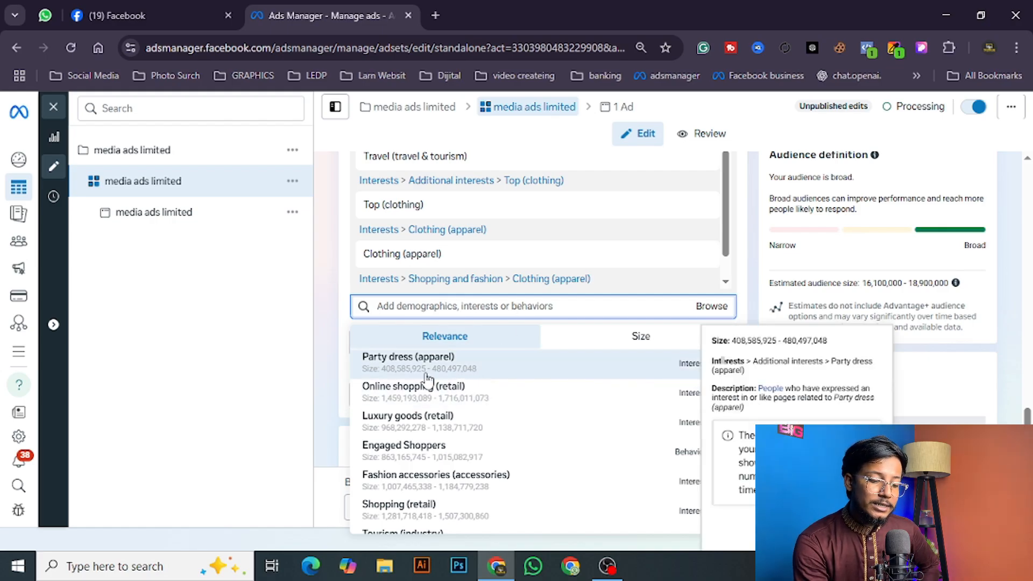
mouse_move(439, 398)
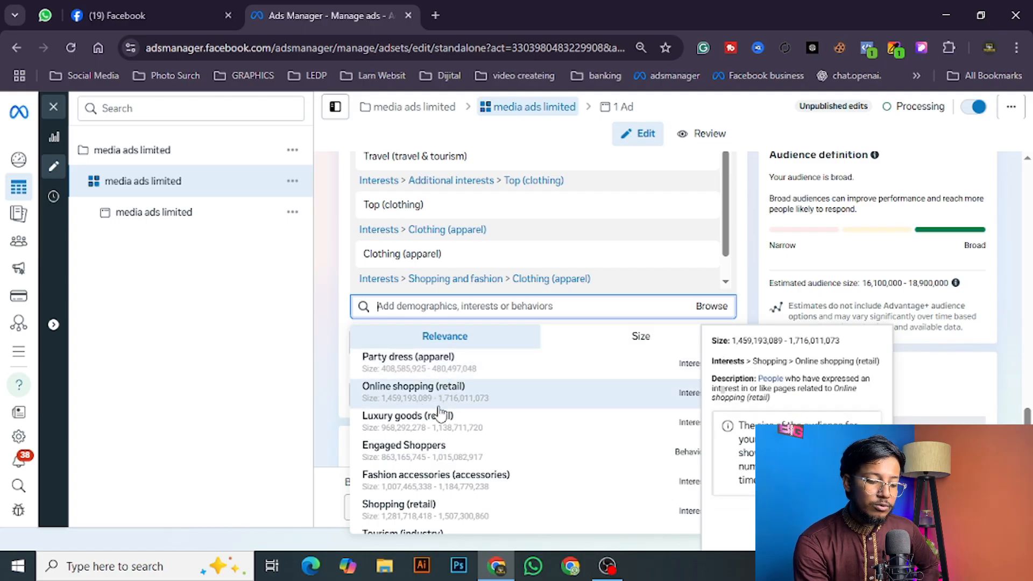
mouse_move(439, 459)
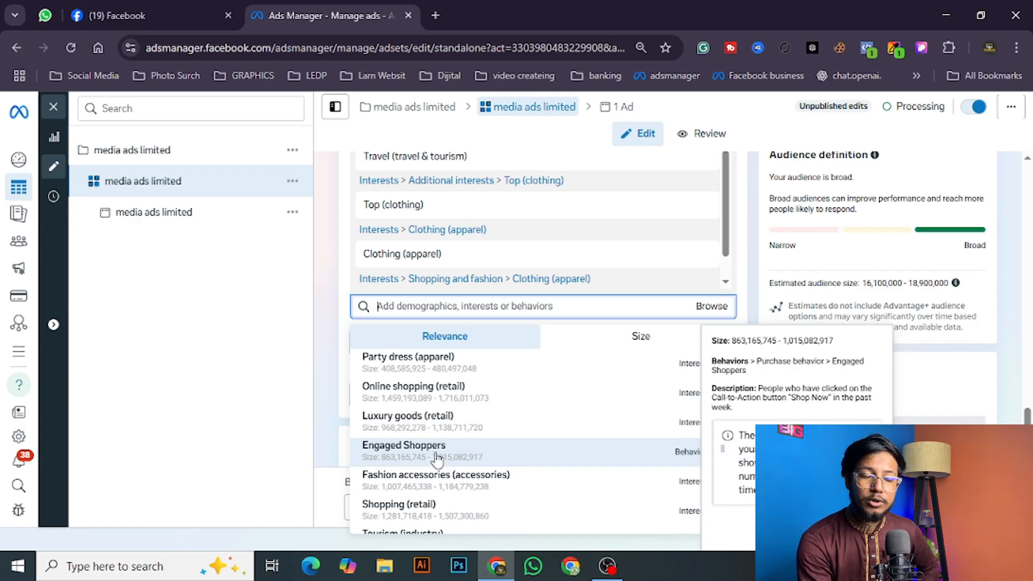
left_click(437, 458)
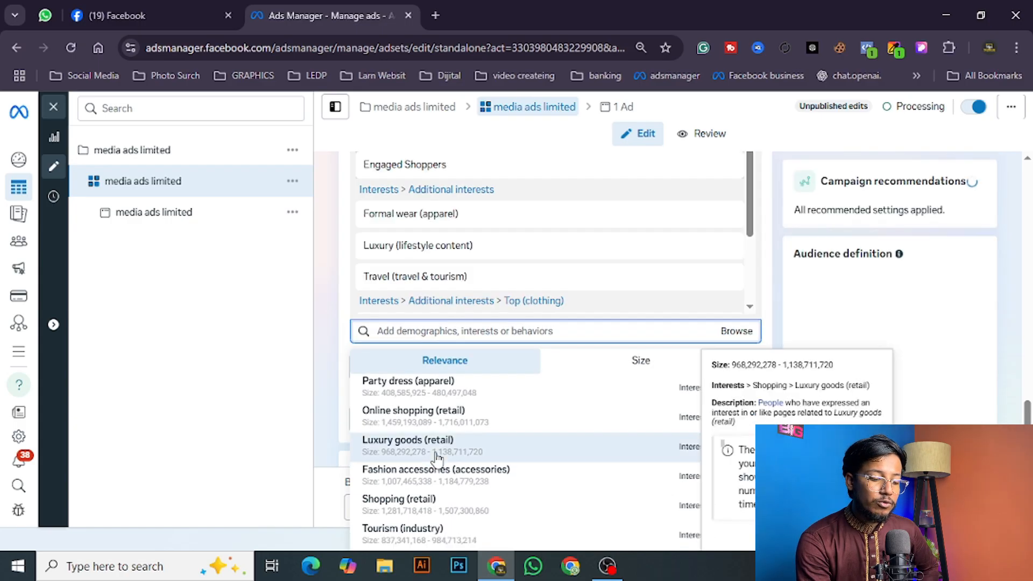
Step: Search detailed targeting for "shopping" and add the Shopping malls (retail) interest
mouse_move(721, 288)
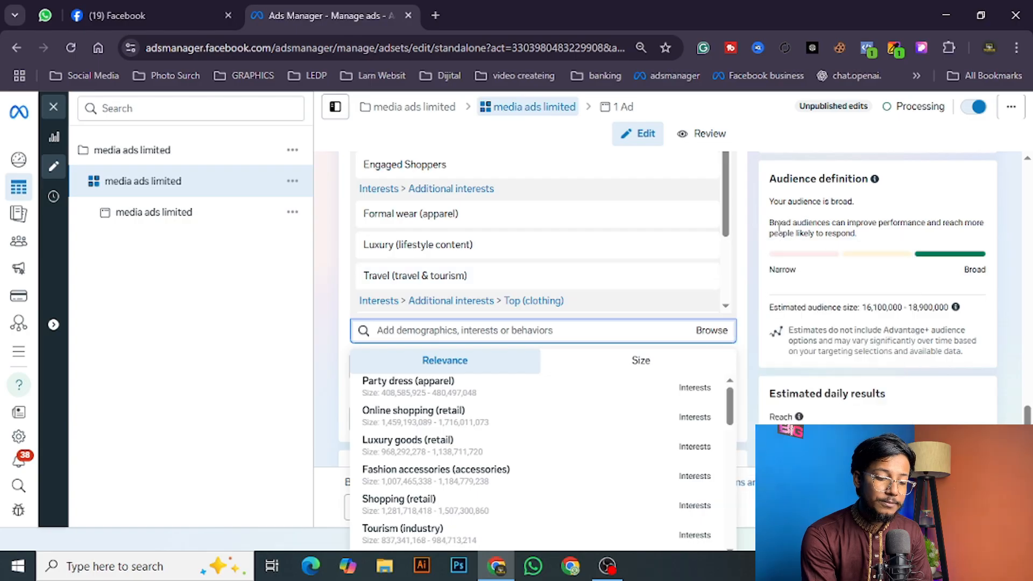
scroll(628, 411, "down", 3)
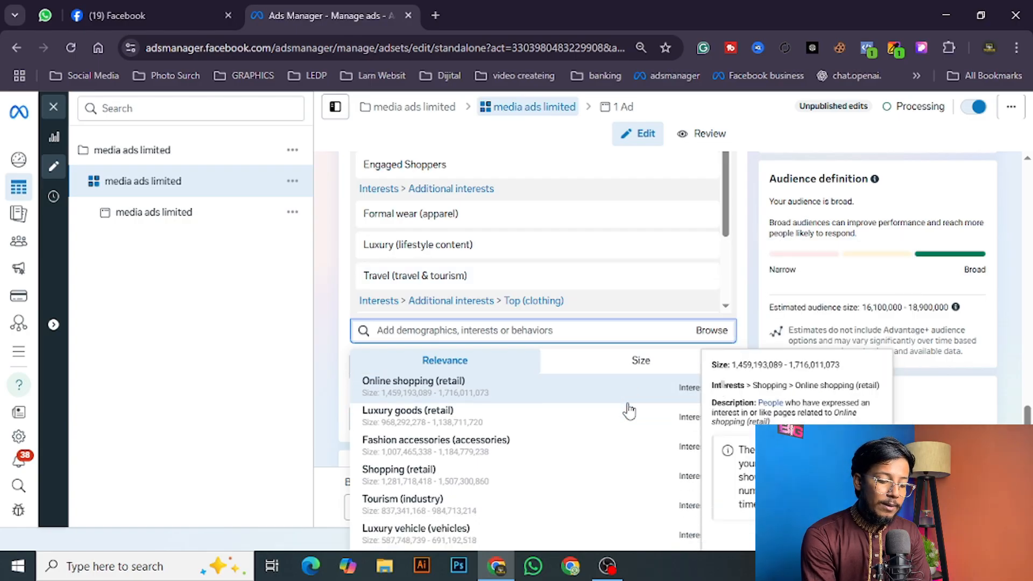
scroll(628, 411, "up", 3)
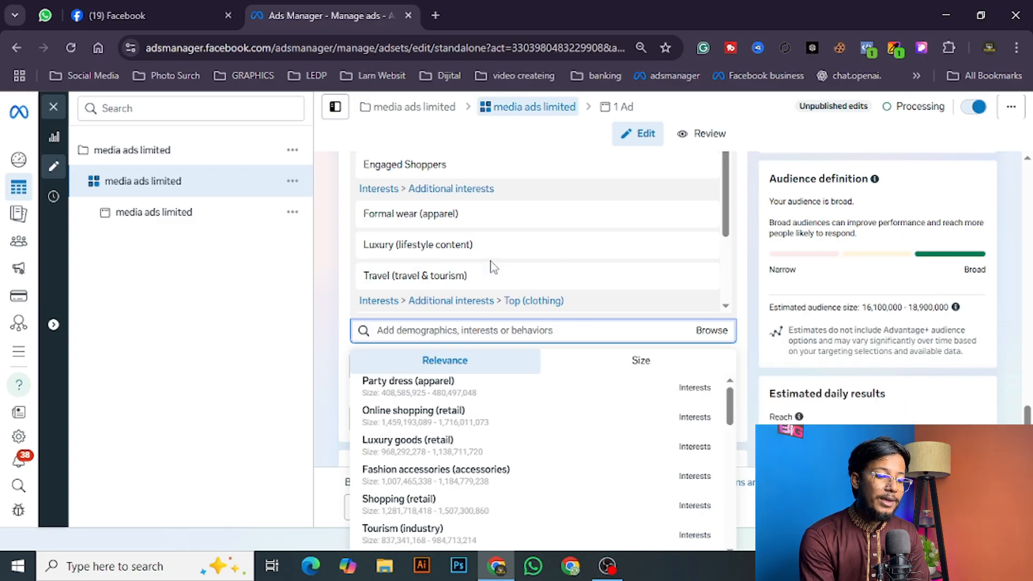
scroll(491, 265, "up", 3)
scroll(491, 323, "down", 3)
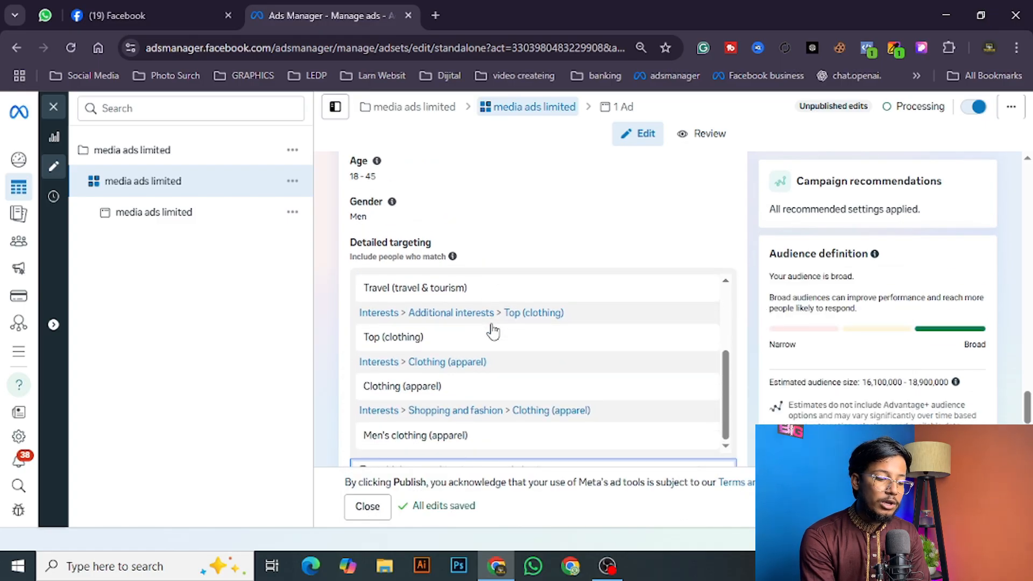
scroll(752, 338, "down", 3)
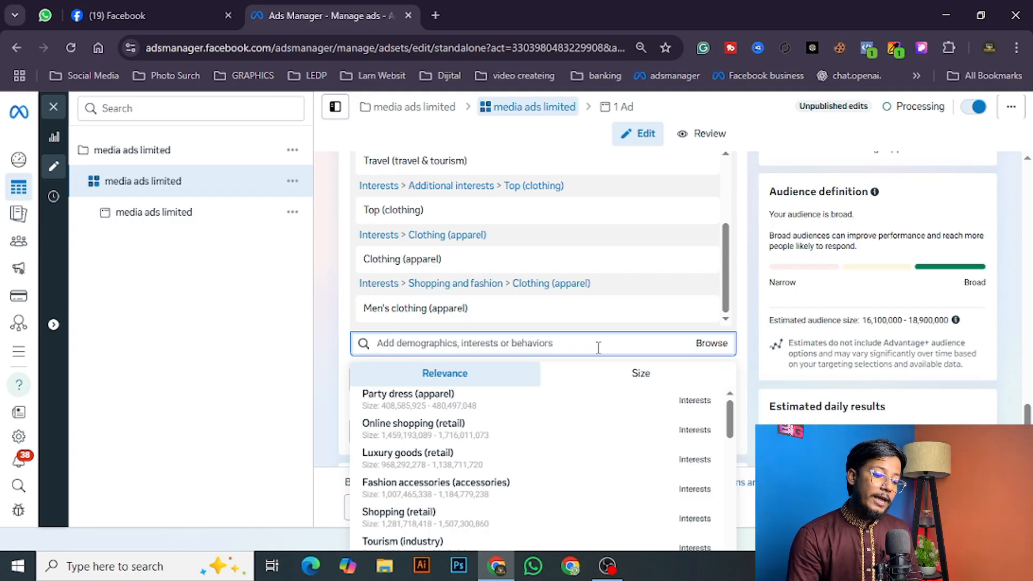
type("s")
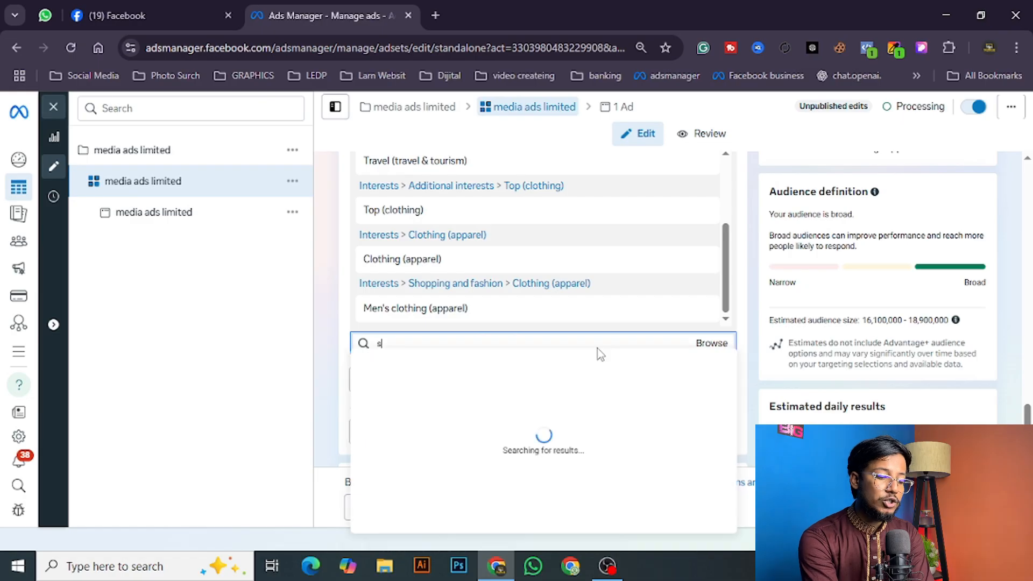
type("hopping")
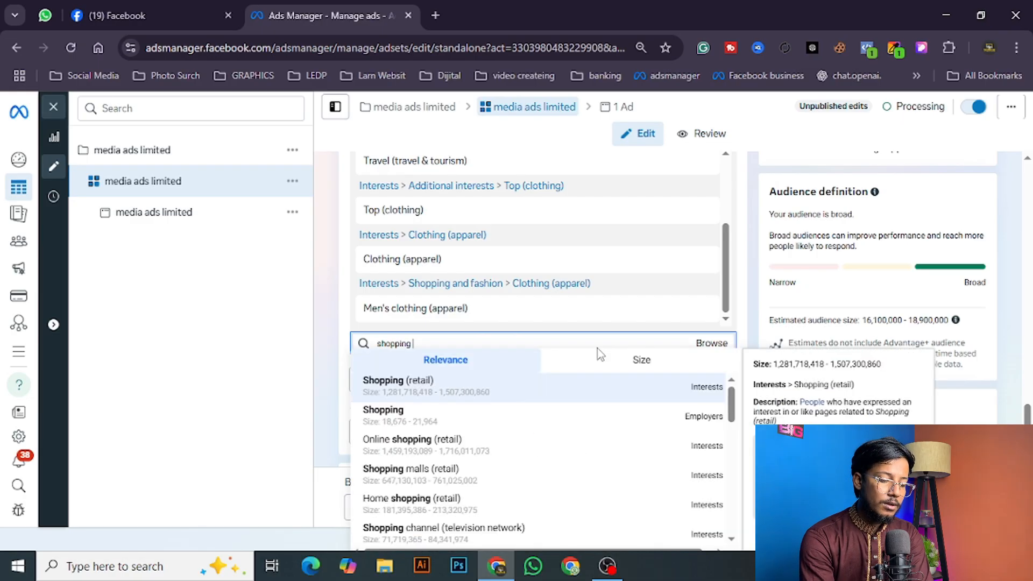
left_click(474, 481)
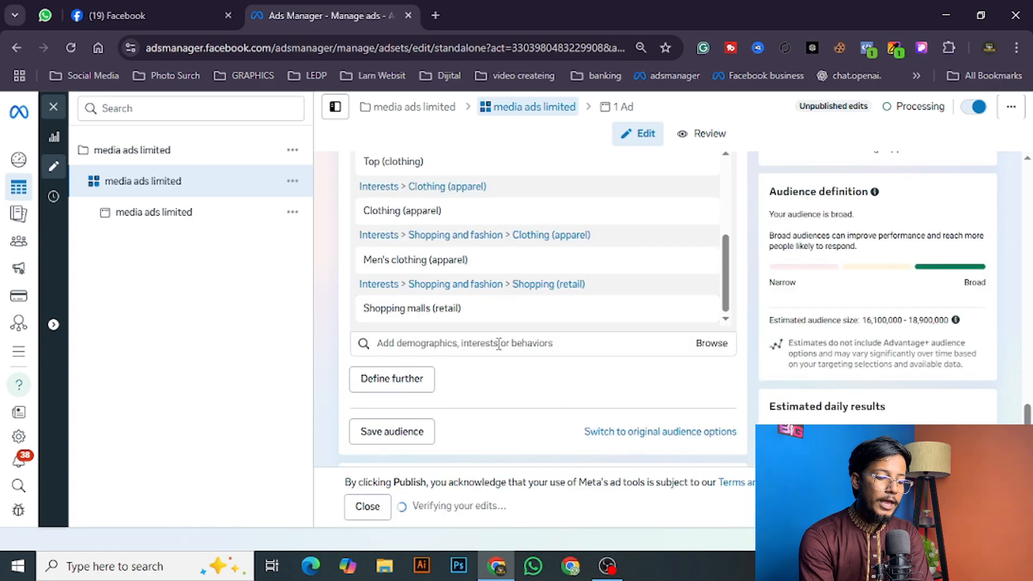
Step: Search detailed targeting for "online shopping" and add the Online shopping (retail) interest
left_click(499, 344)
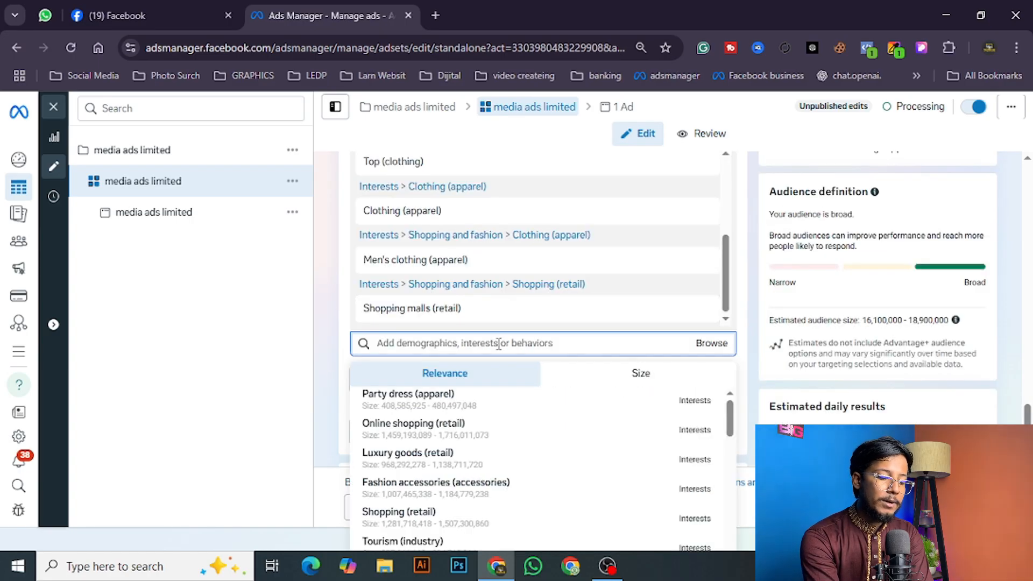
type("online sho")
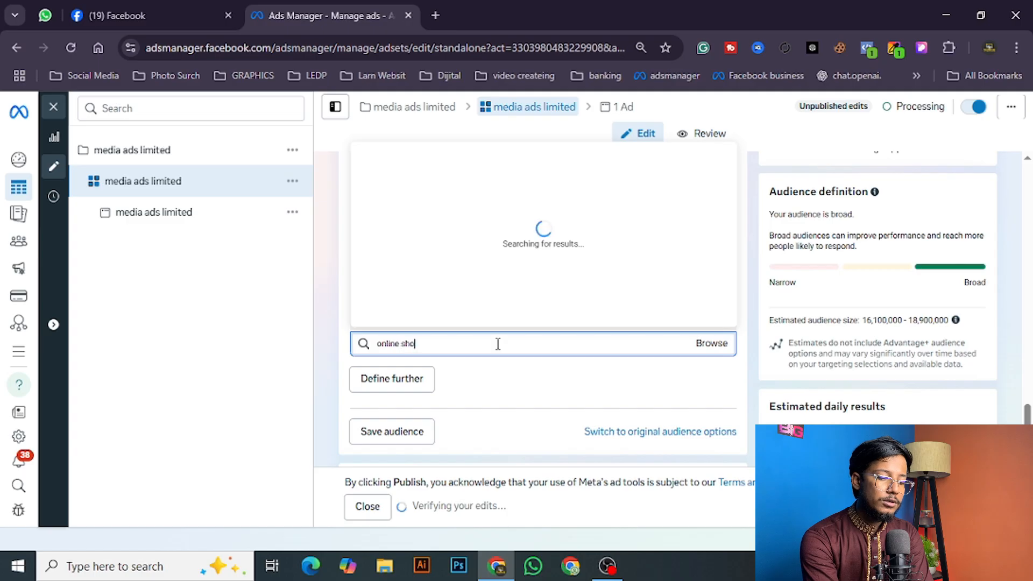
type("pping")
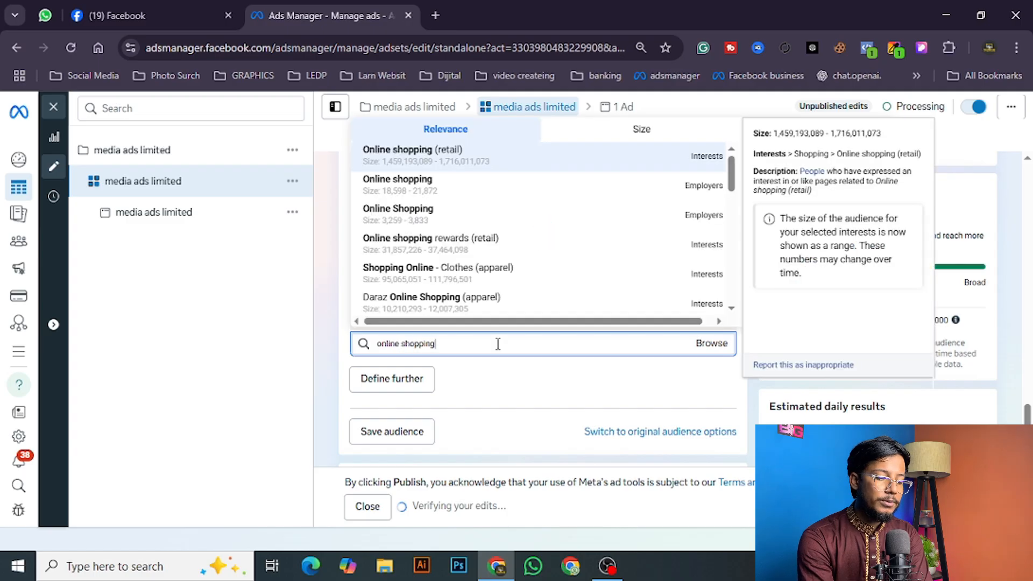
left_click(486, 172)
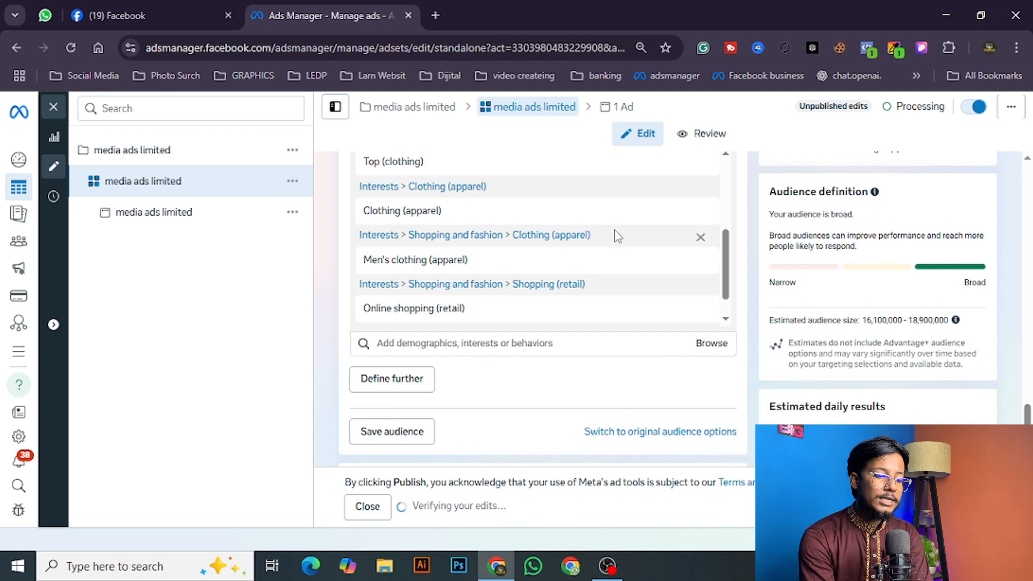
Step: Review the full list of interests and behaviors selected under the ad set's detailed targeting
scroll(617, 237, "up", 3)
scroll(618, 237, "down", 3)
scroll(618, 237, "up", 2)
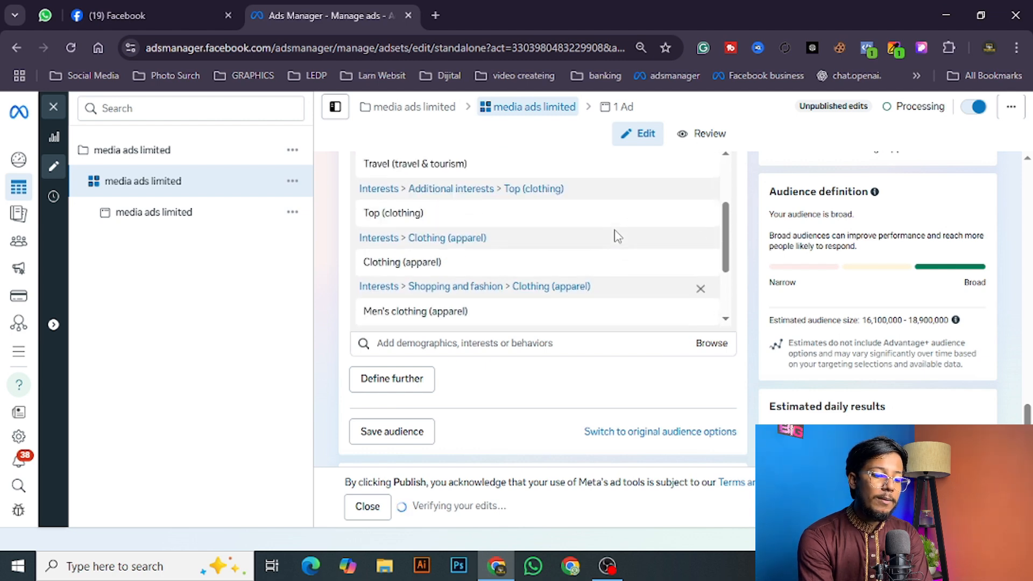
scroll(617, 236, "up", 2)
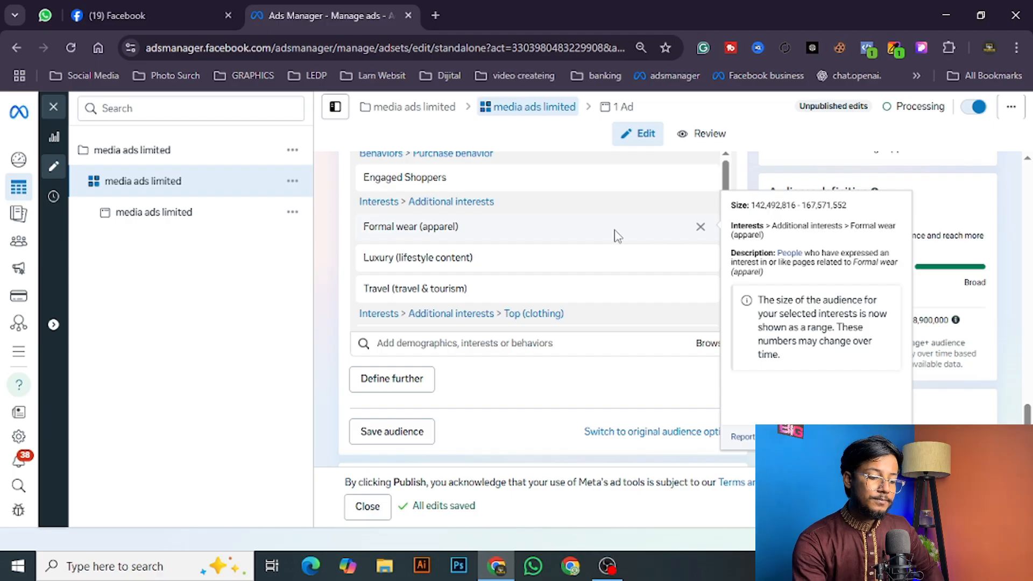
scroll(615, 272, "down", 5)
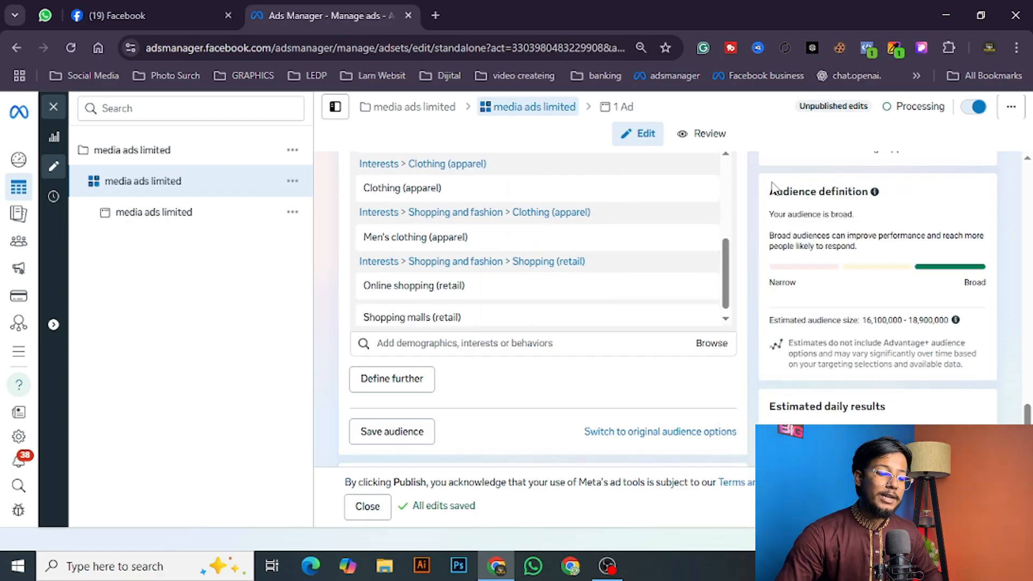
Step: Search detailed targeting for "birthday" and add the Birthday in August demographic
left_click(516, 339)
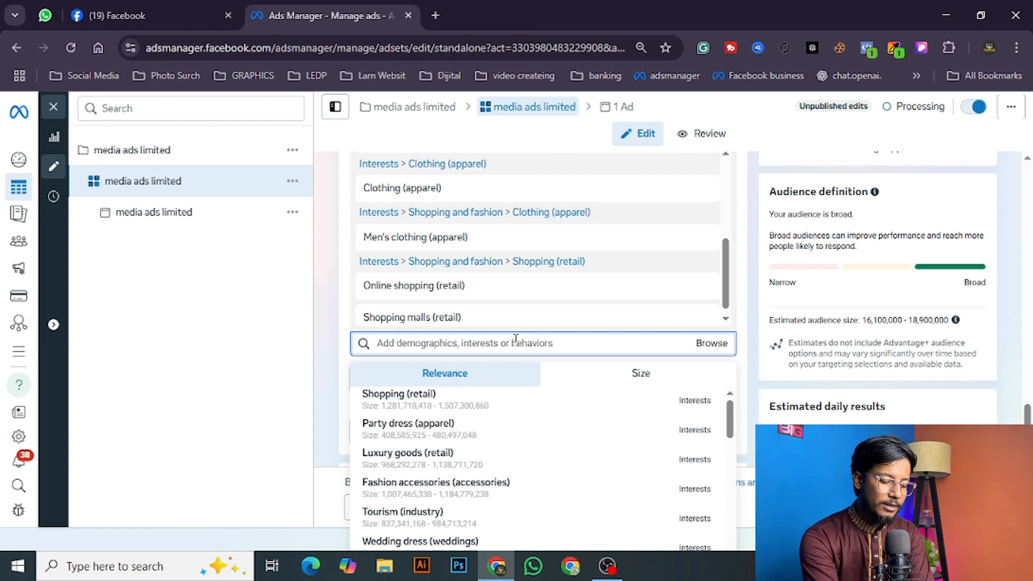
type("birthd")
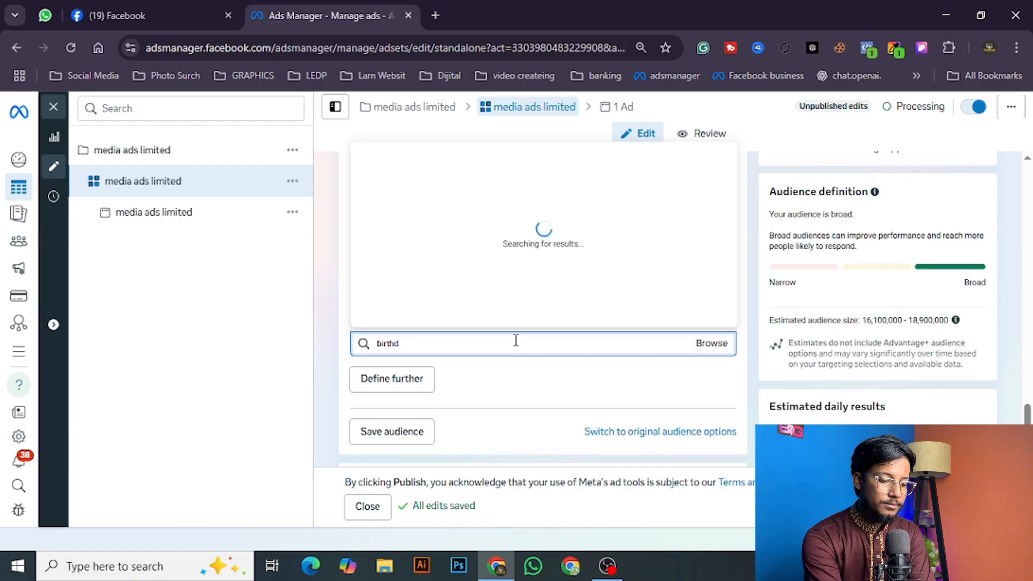
type("ay")
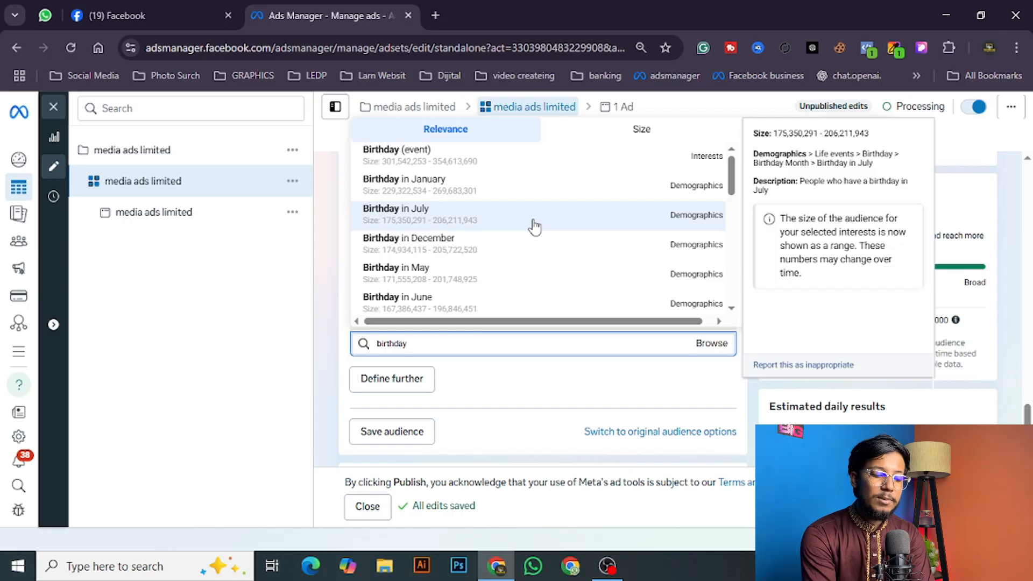
scroll(534, 227, "down", 3)
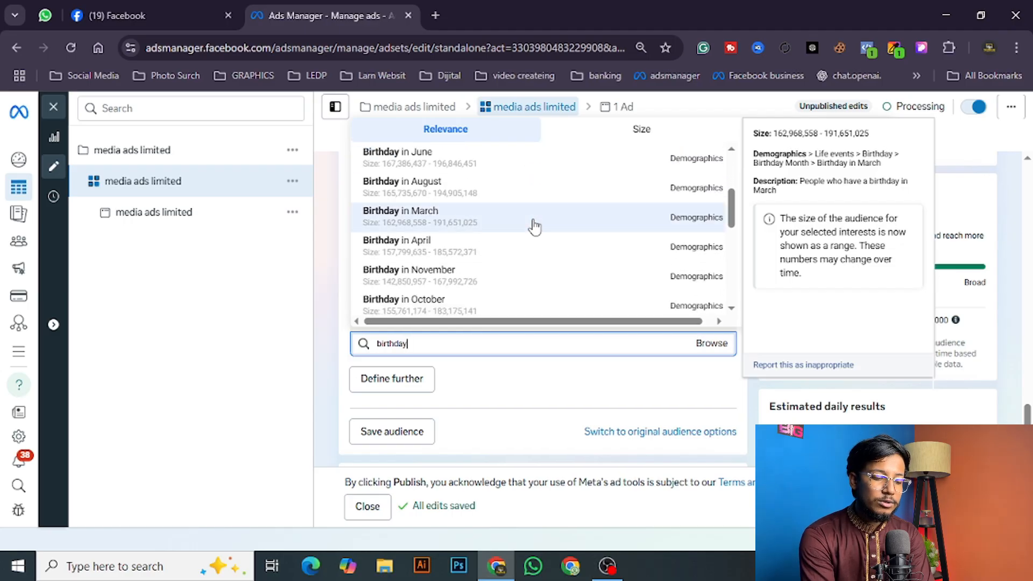
scroll(534, 227, "up", 1)
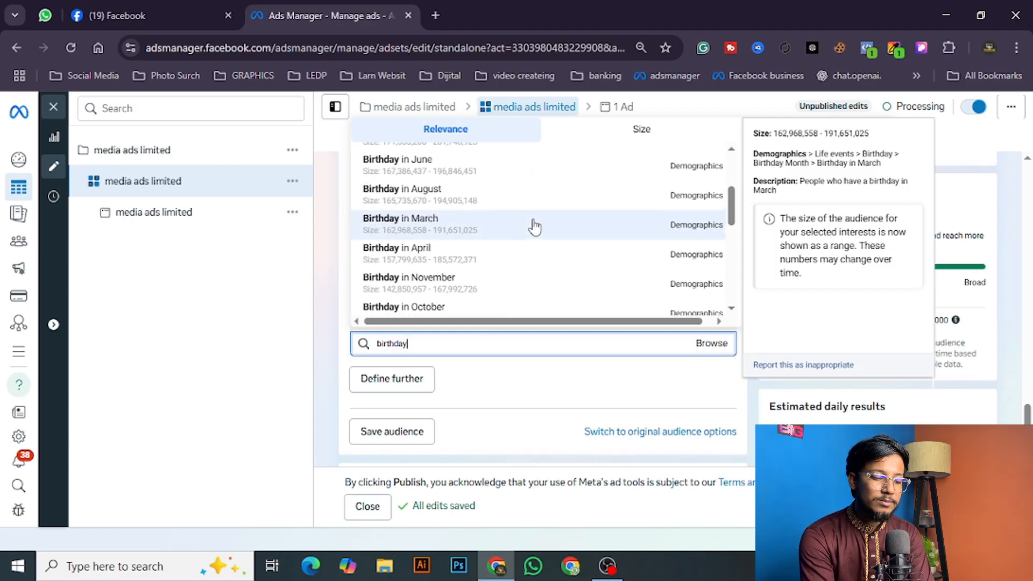
left_click(501, 203)
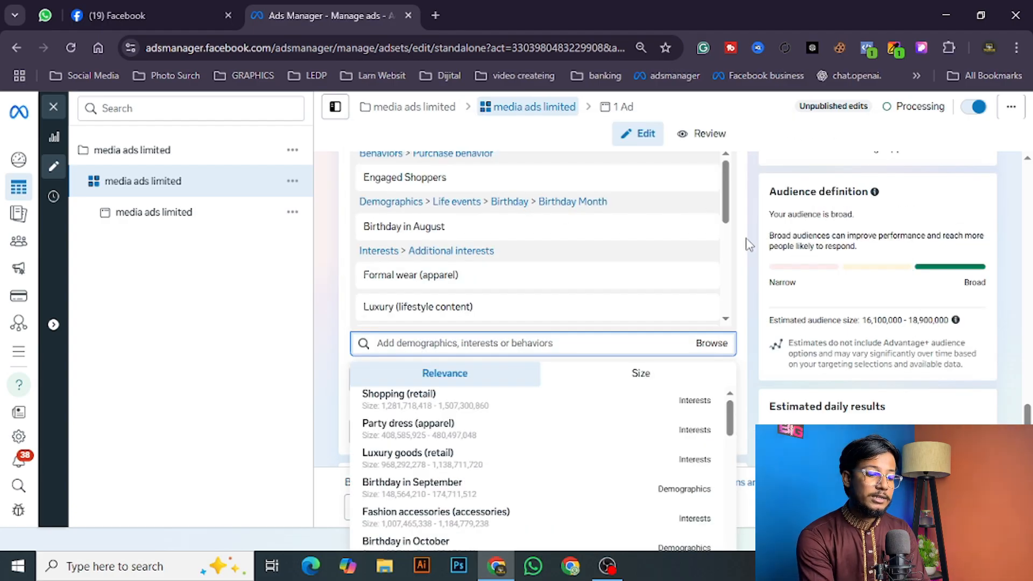
scroll(749, 245, "down", 2)
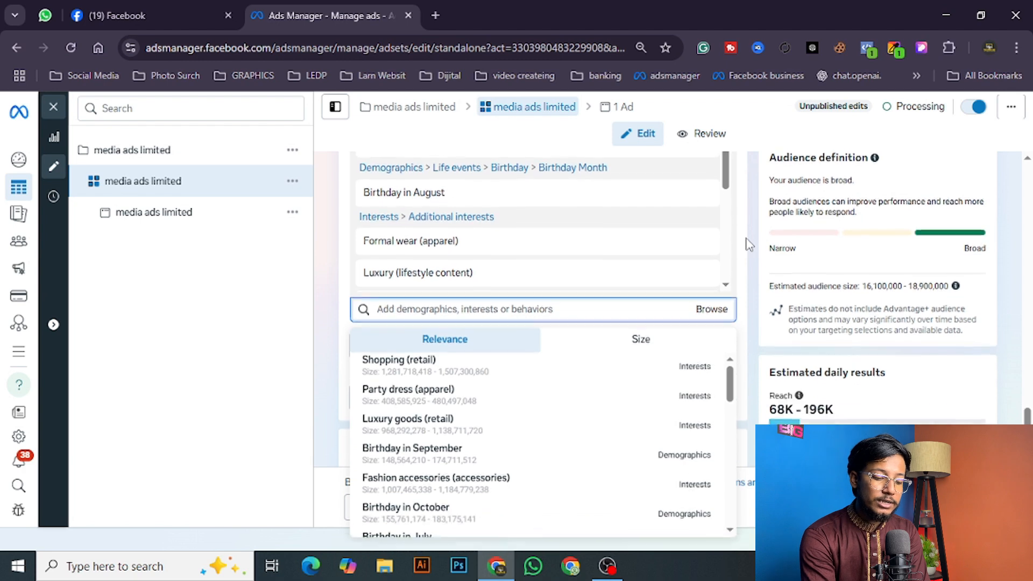
left_click(749, 244)
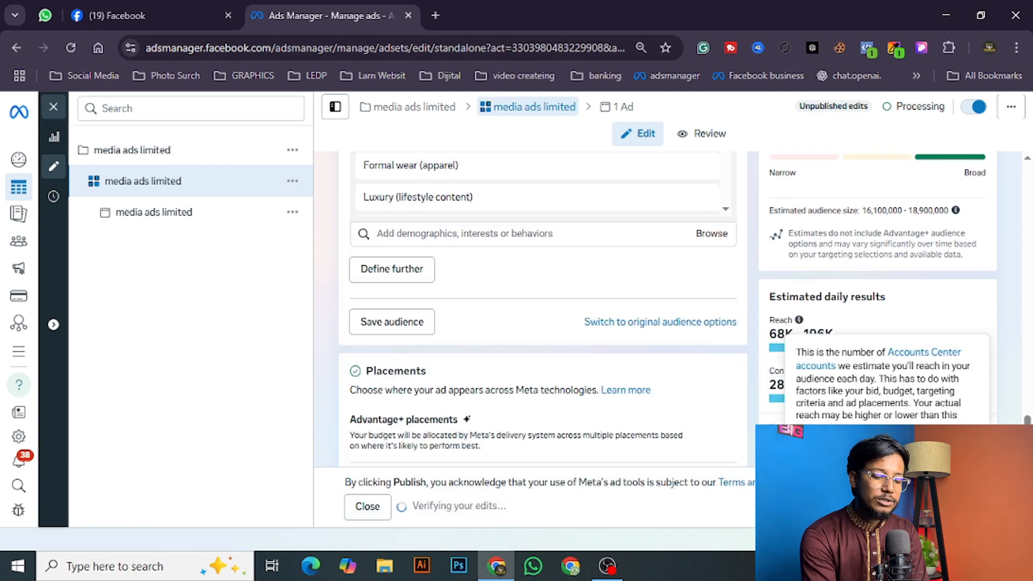
Step: Open the media ads limited ad and review its Facebook Page and Instagram account identity settings
left_click(163, 228)
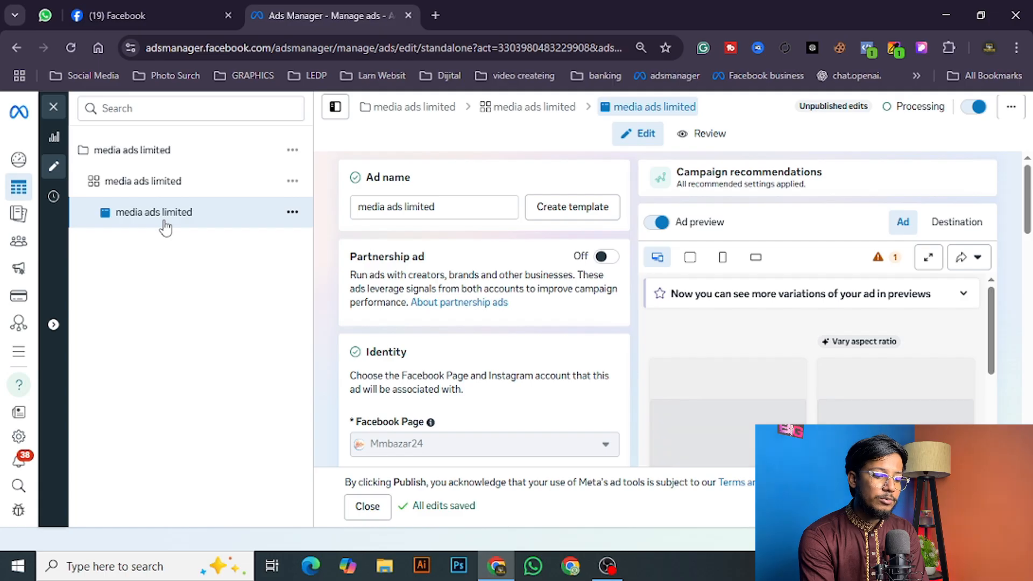
scroll(524, 294, "down", 2)
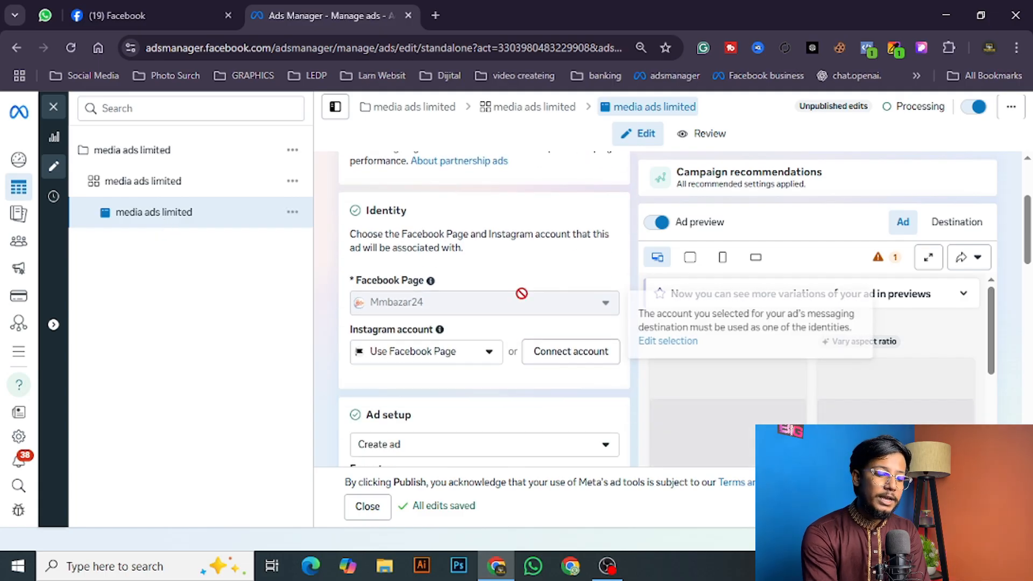
scroll(524, 295, "down", 1)
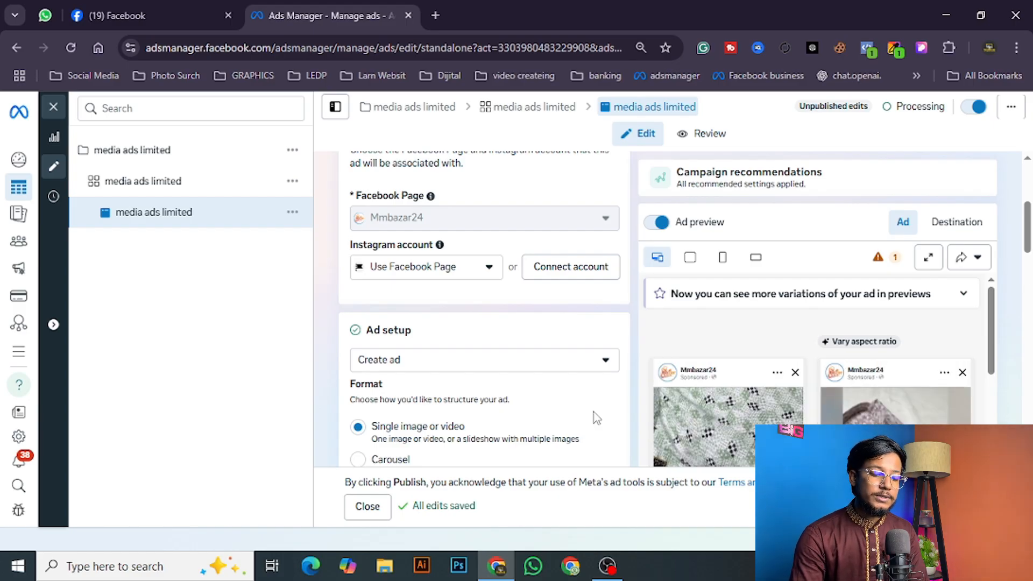
Step: Set the ad setup to Use existing post
left_click(461, 366)
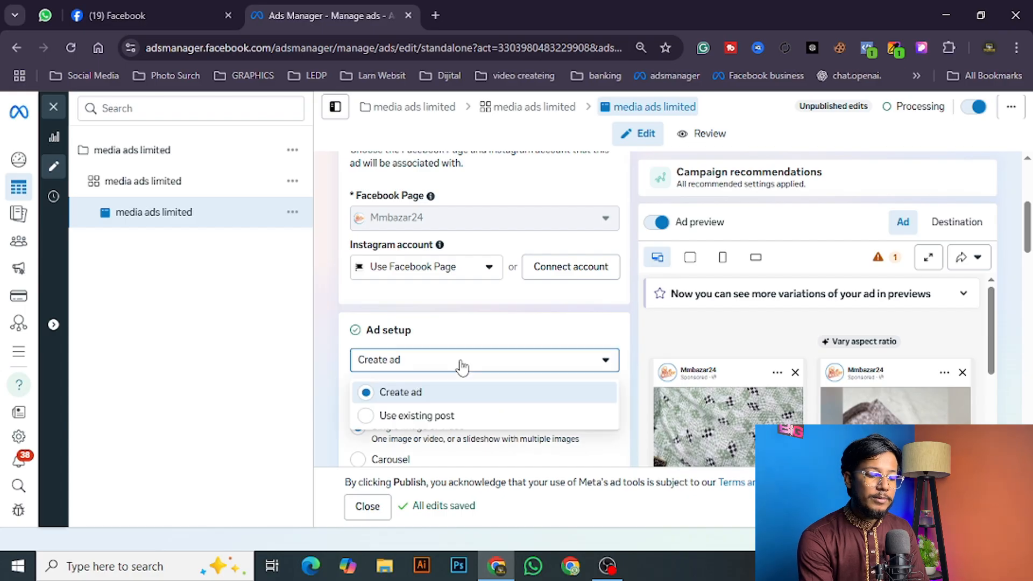
left_click(414, 421)
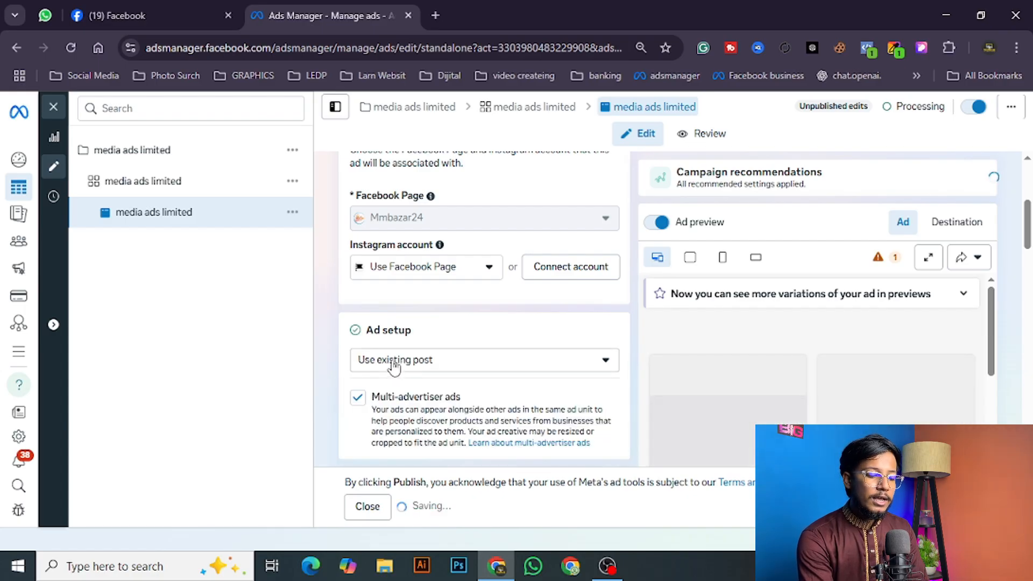
left_click(395, 367)
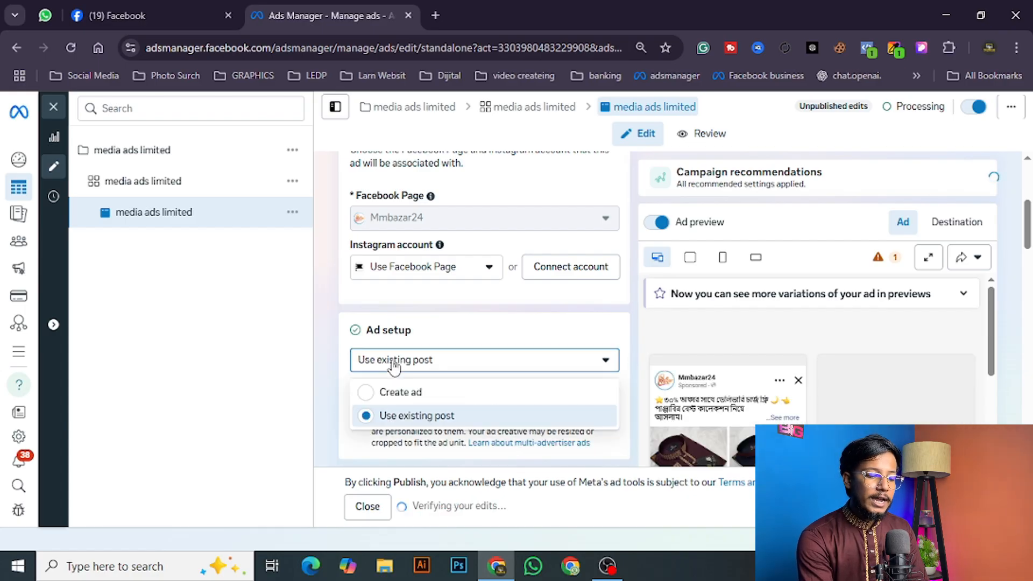
left_click(402, 421)
Step: Change the ad creative's Facebook post to the "New Arrival Eid" album post dated May 30, 2025
scroll(404, 425, "down", 3)
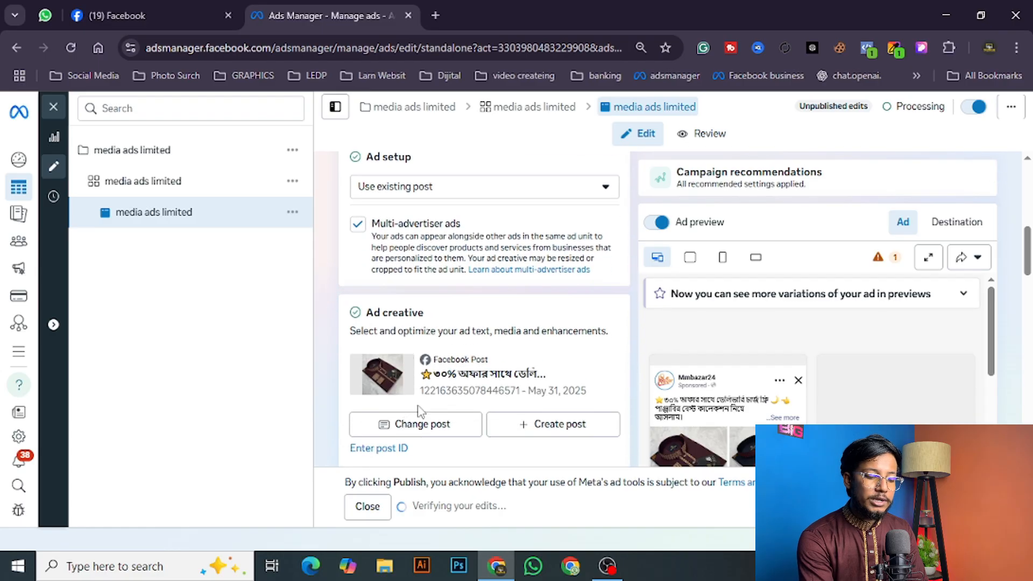
left_click(394, 424)
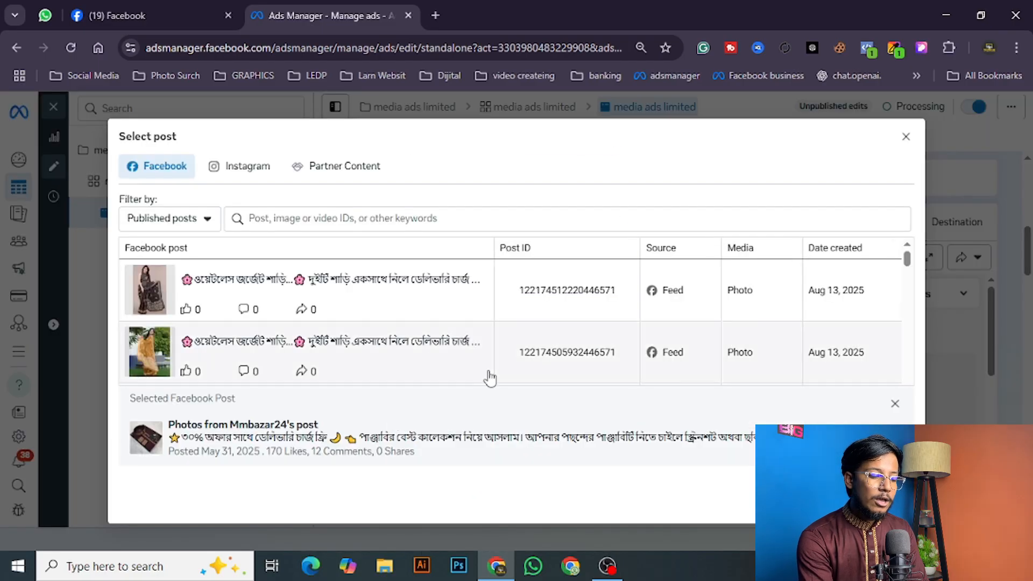
scroll(487, 376, "down", 1)
scroll(490, 377, "down", 10)
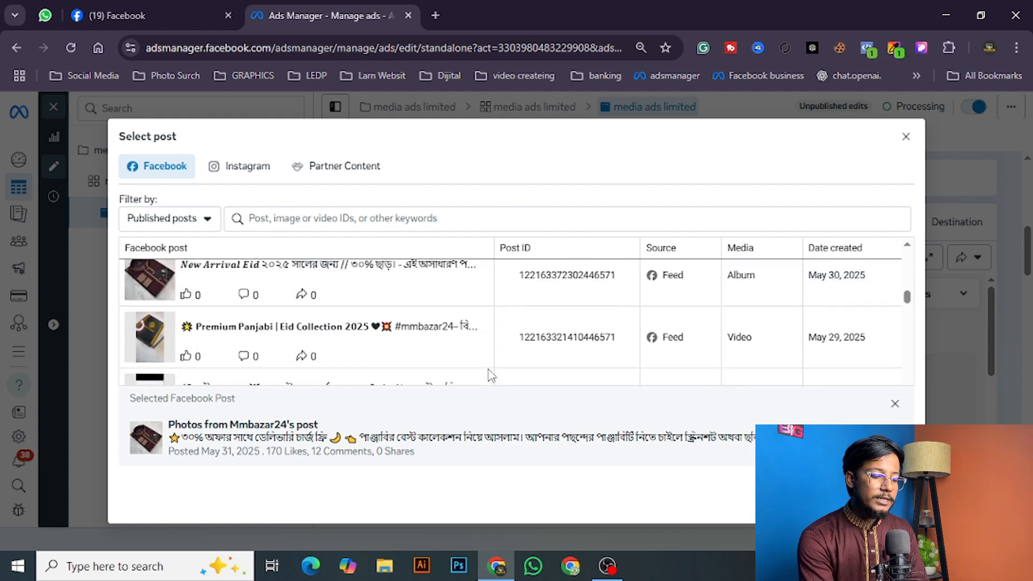
scroll(489, 375, "down", 8)
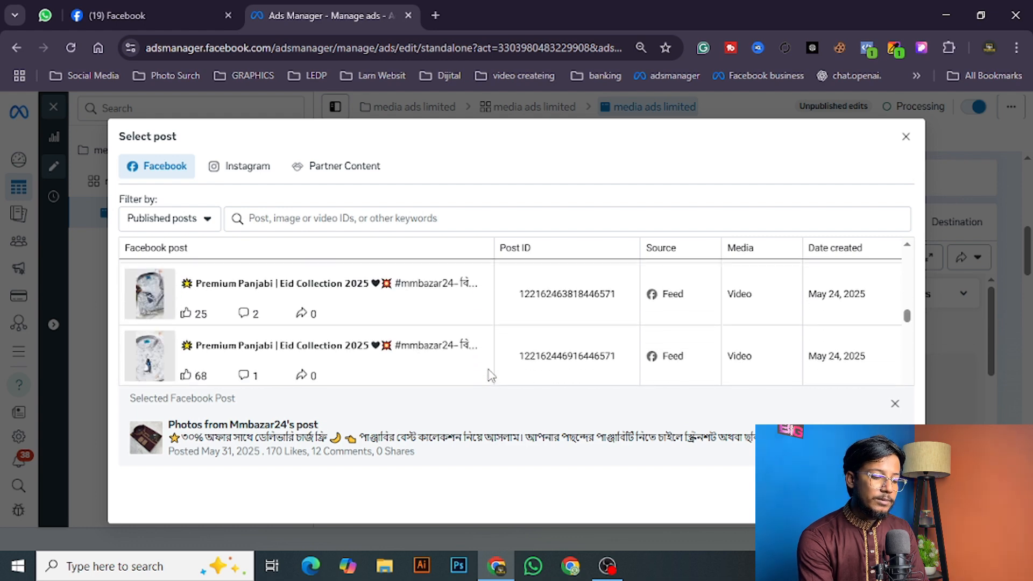
scroll(490, 375, "up", 8)
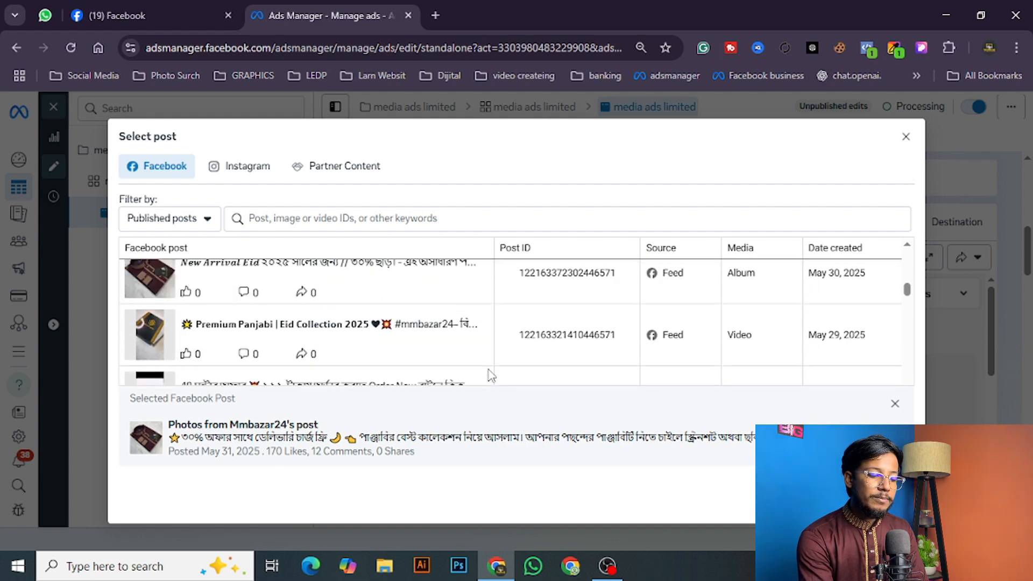
left_click(428, 377)
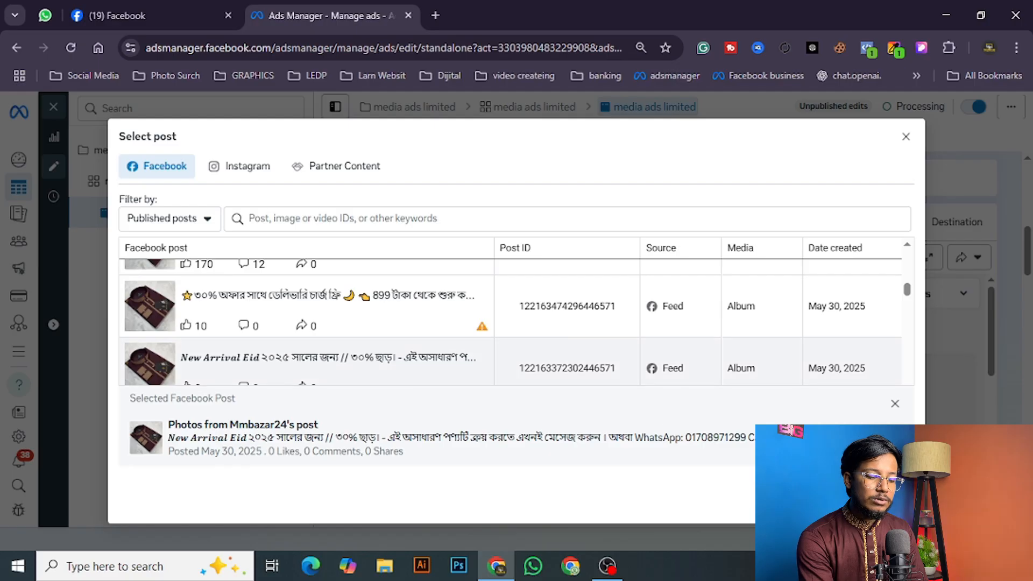
left_click(884, 505)
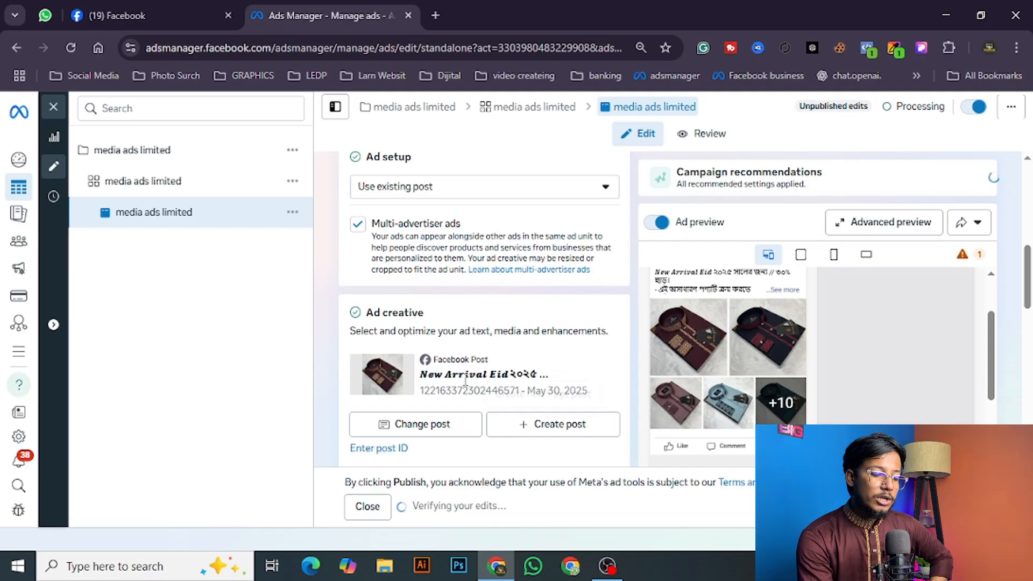
Step: Review the ad setup and selected post's primary text, and switch the ad setup back to Create ad
scroll(466, 384, "down", 3)
scroll(466, 384, "up", 8)
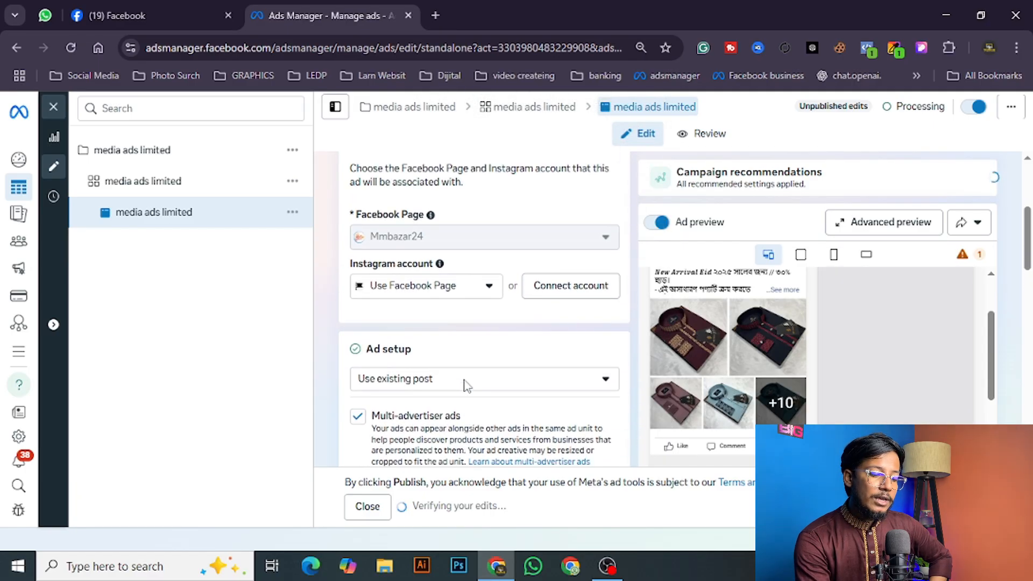
scroll(466, 385, "down", 5)
scroll(466, 386, "down", 2)
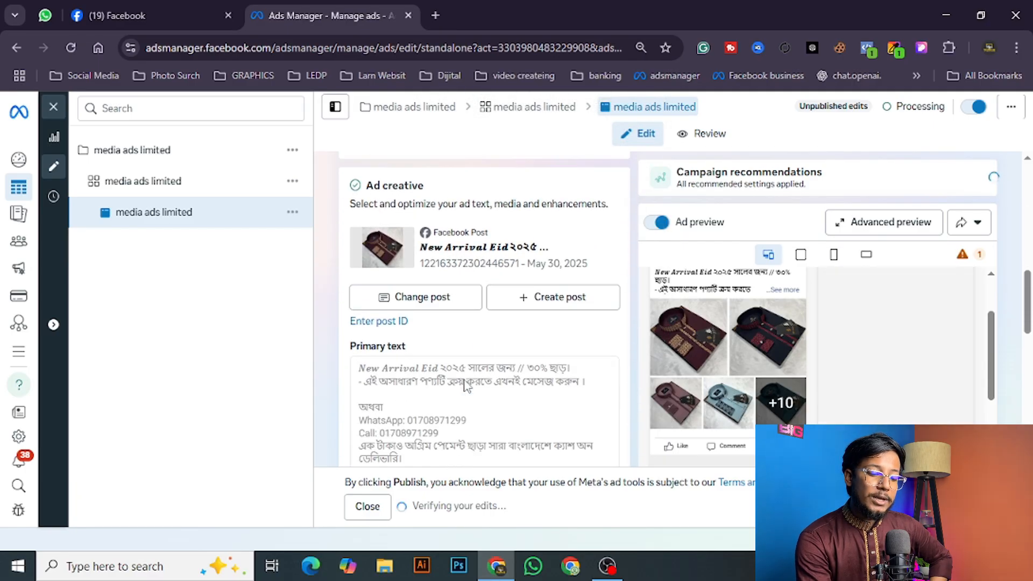
scroll(464, 383, "up", 3)
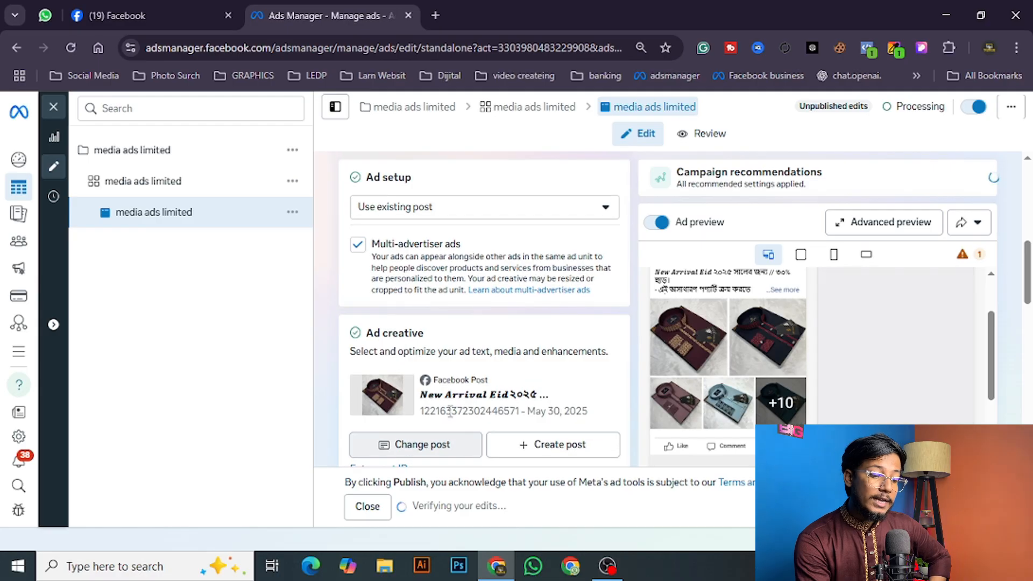
left_click(463, 212)
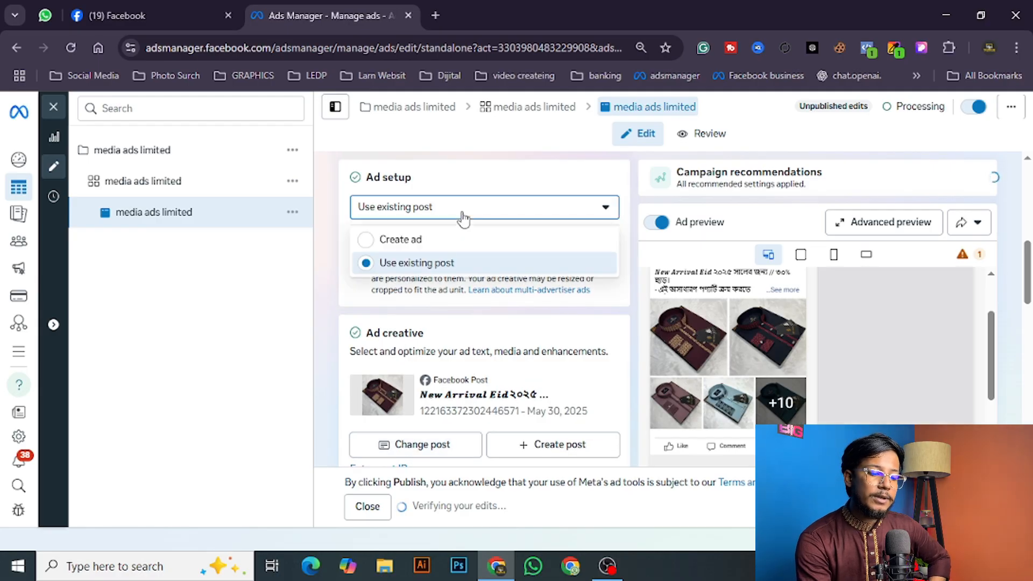
left_click(439, 247)
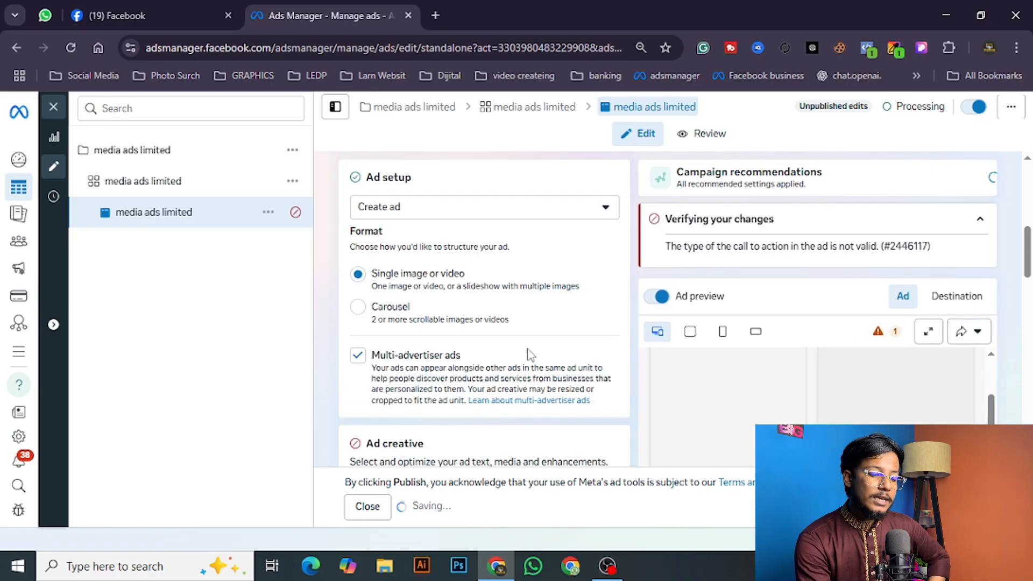
Step: Add the account video 0810.mp4 as the ad creative's media and proceed to its placement crops
scroll(543, 374, "down", 5)
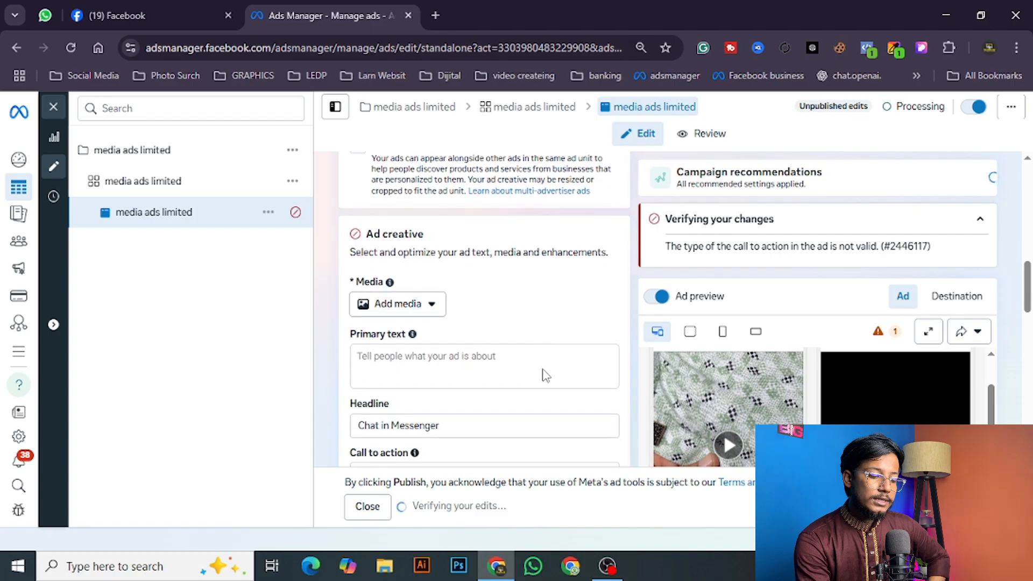
left_click(421, 277)
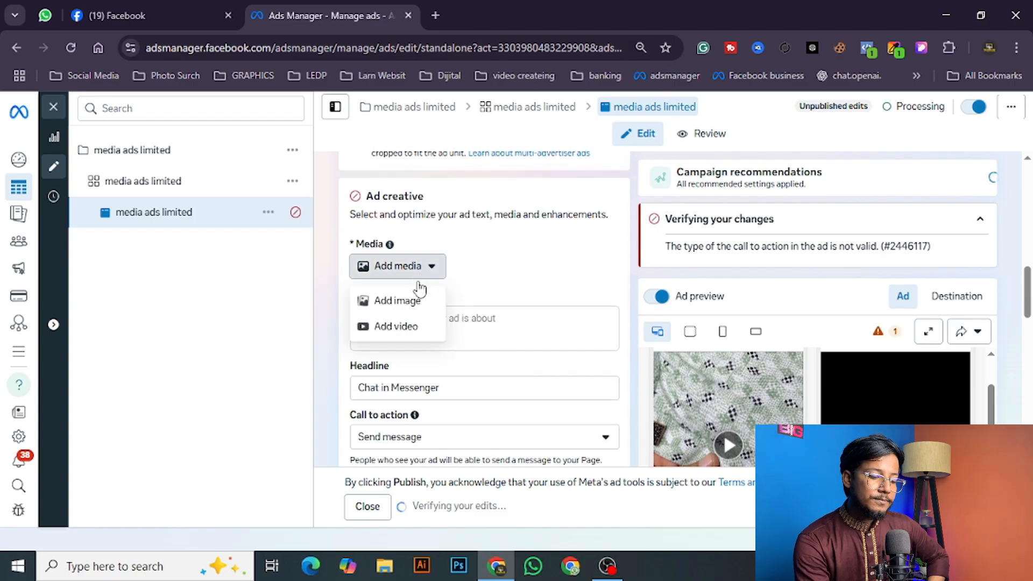
left_click(396, 326)
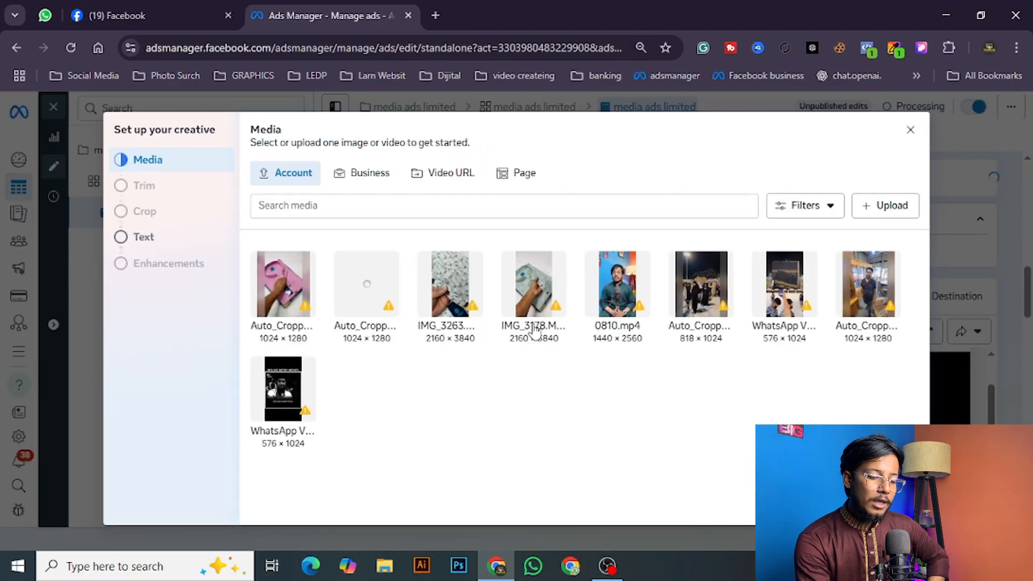
left_click(610, 332)
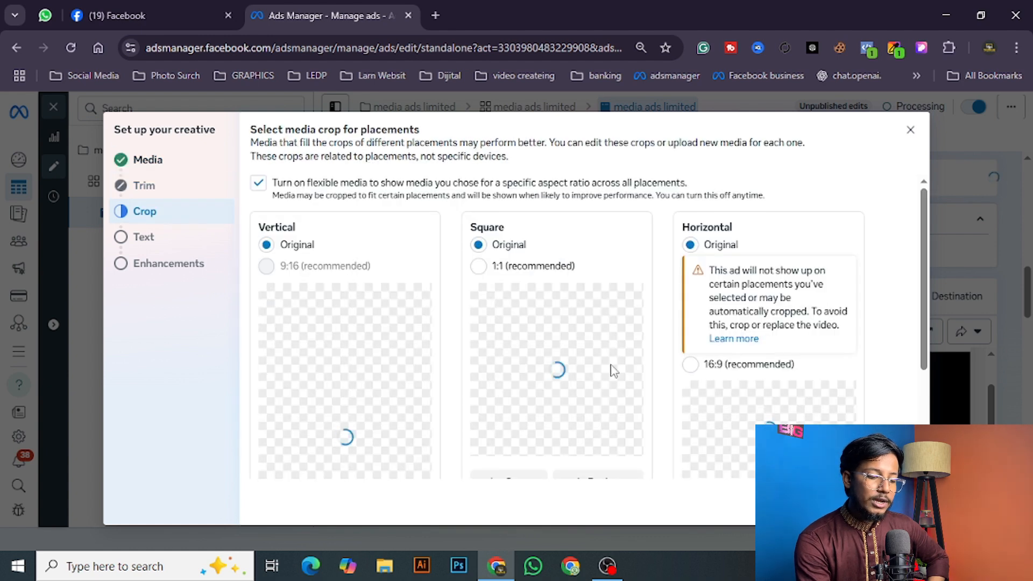
Step: Check the video's placement crops and set Square to 1:1 and Horizontal to 16:9
scroll(705, 330, "down", 3)
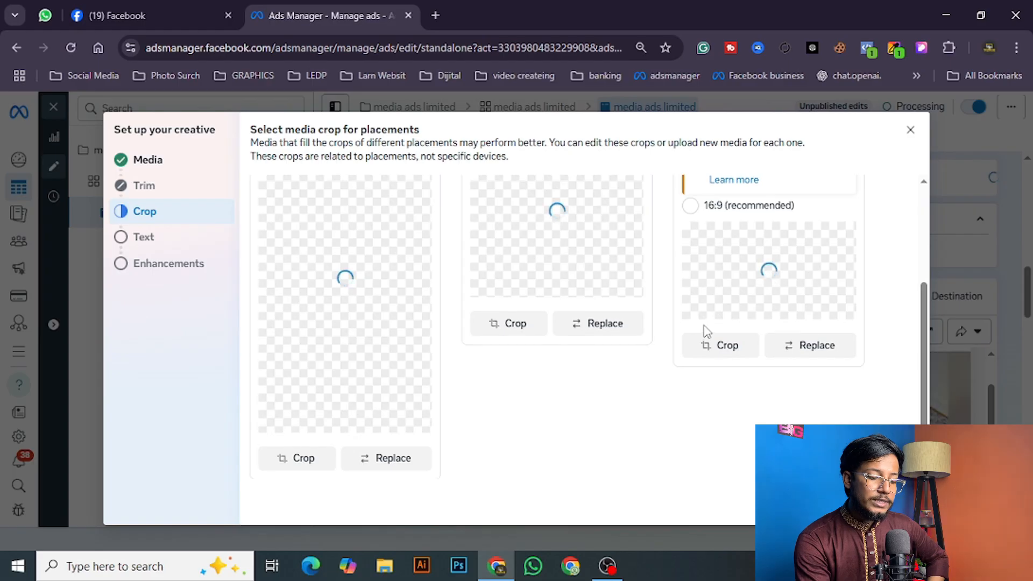
scroll(667, 344, "up", 2)
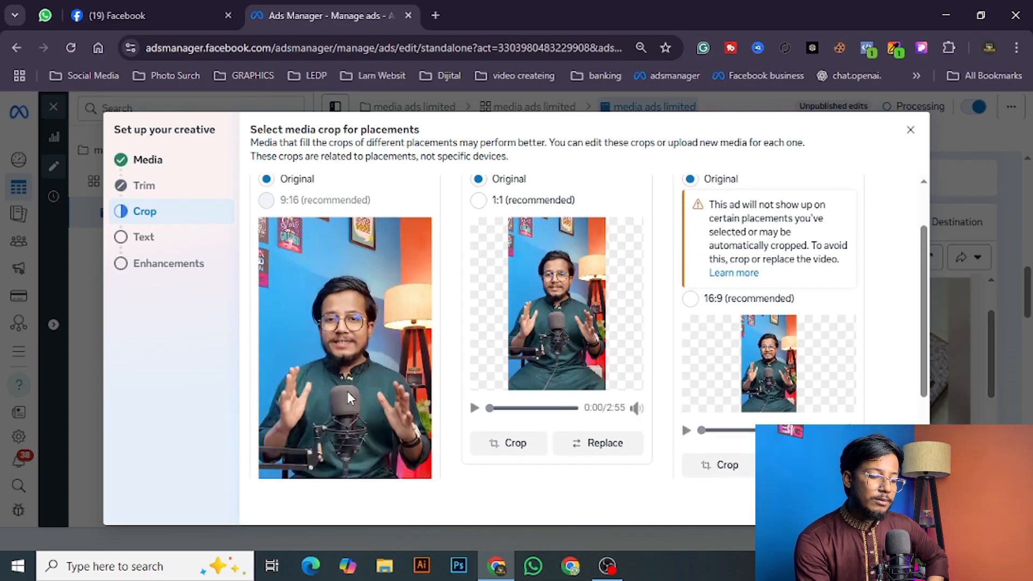
scroll(348, 391, "down", 2)
scroll(347, 392, "up", 3)
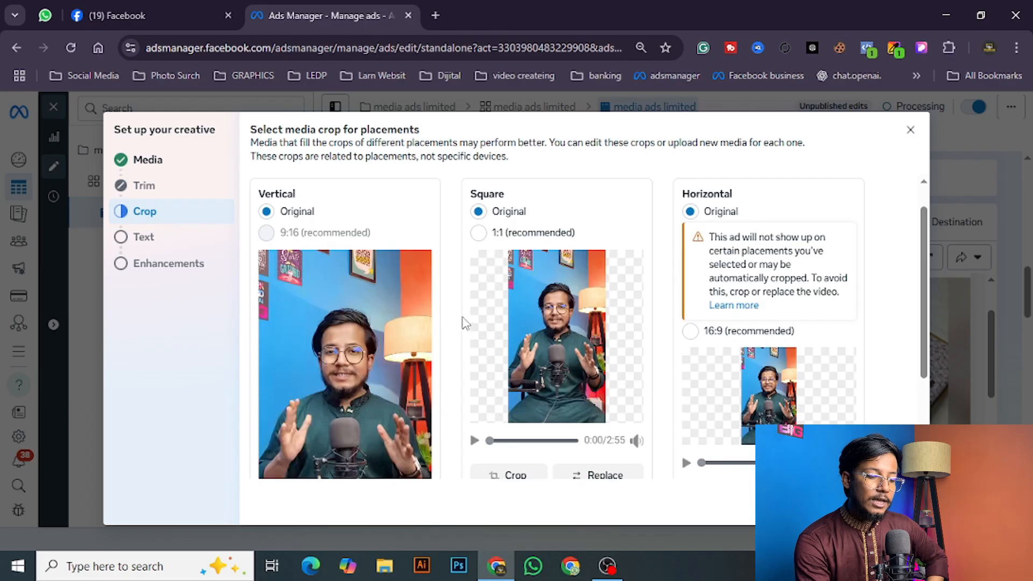
left_click(483, 236)
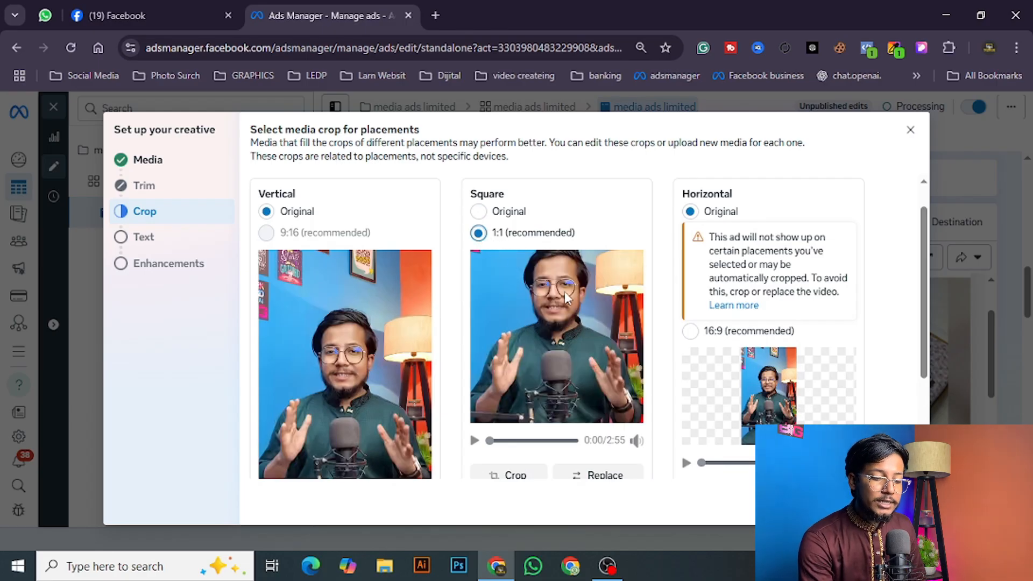
left_click(691, 331)
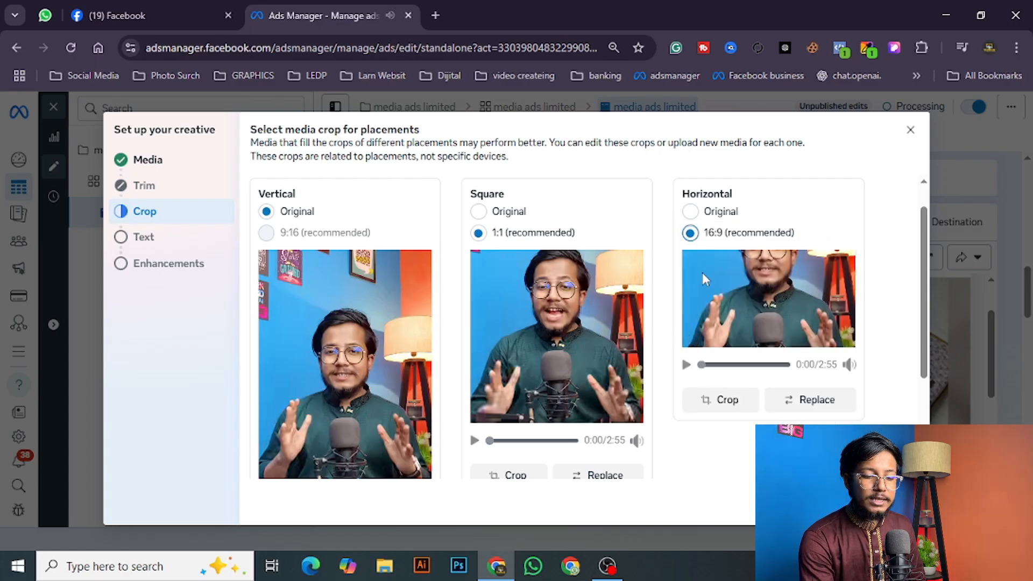
Step: Return the Horizontal crop to Original and reframe the Square placement with a 1:1 crop moved slightly higher on the video
left_click(696, 212)
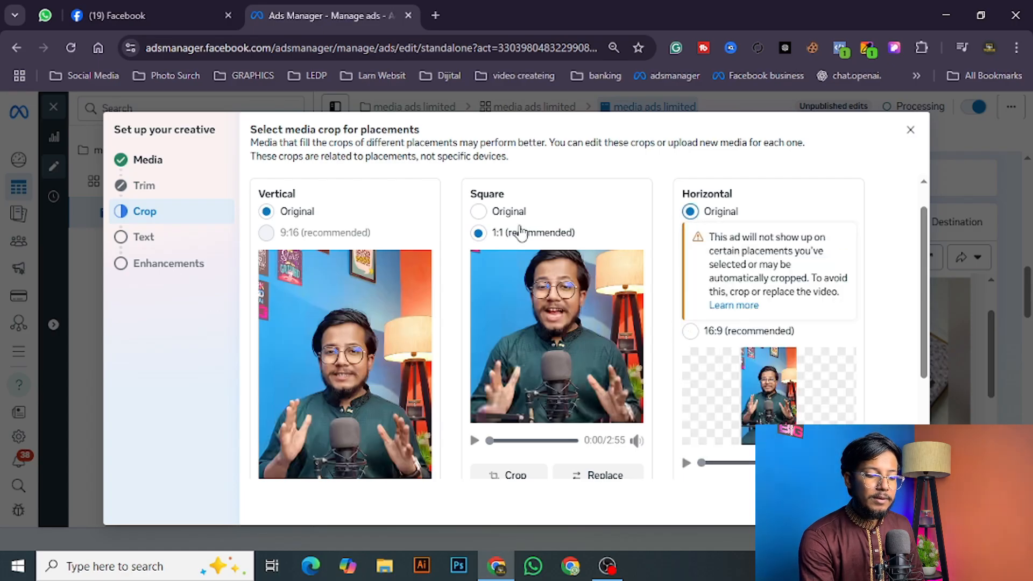
left_click(478, 211)
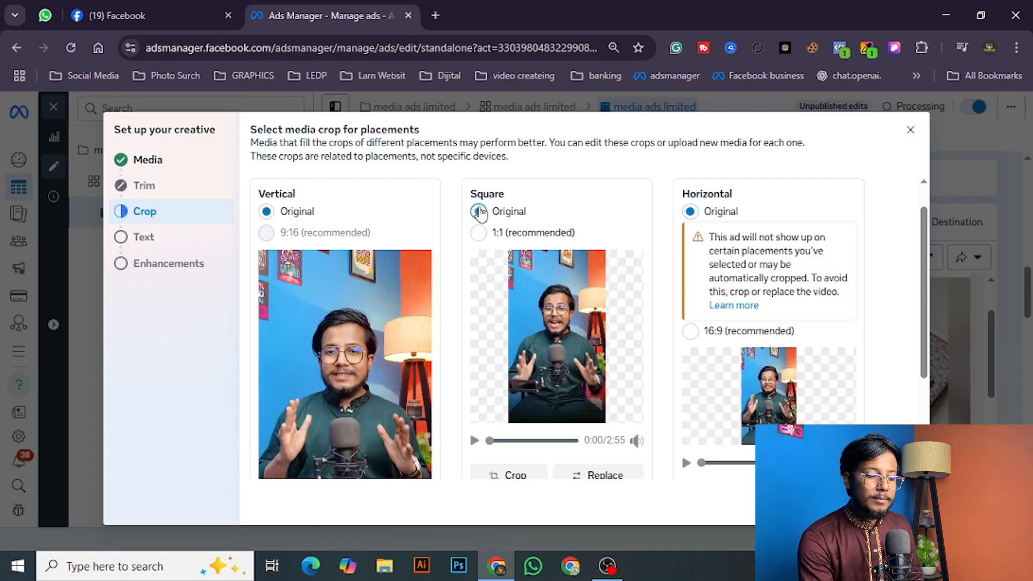
left_click(499, 474)
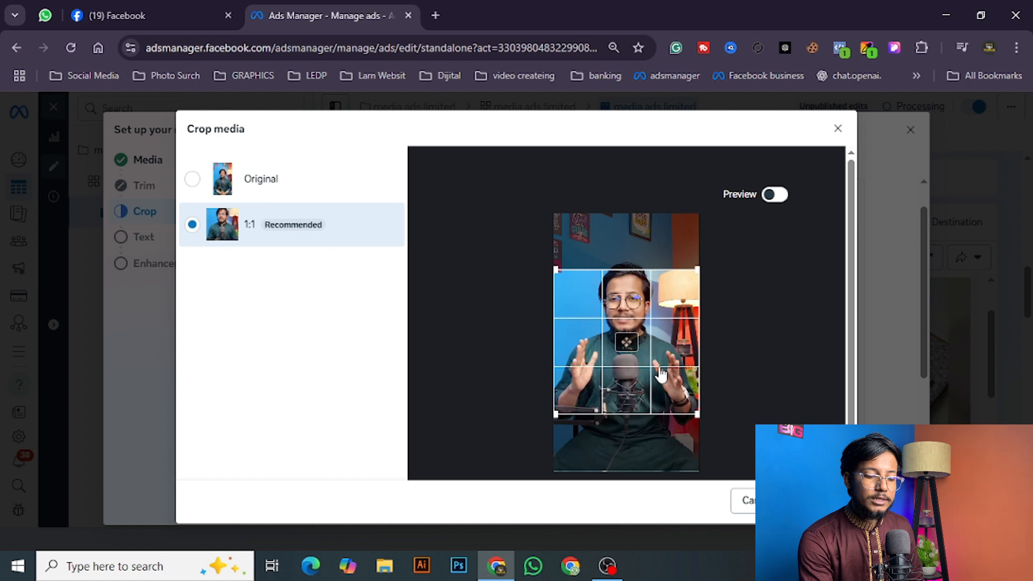
left_click_drag(660, 374, 661, 358)
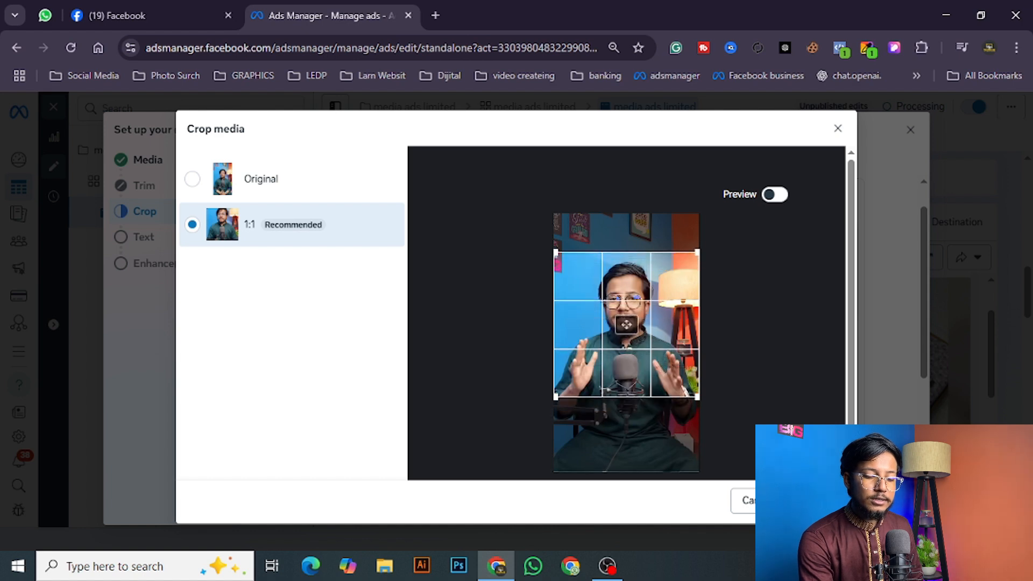
left_click(818, 501)
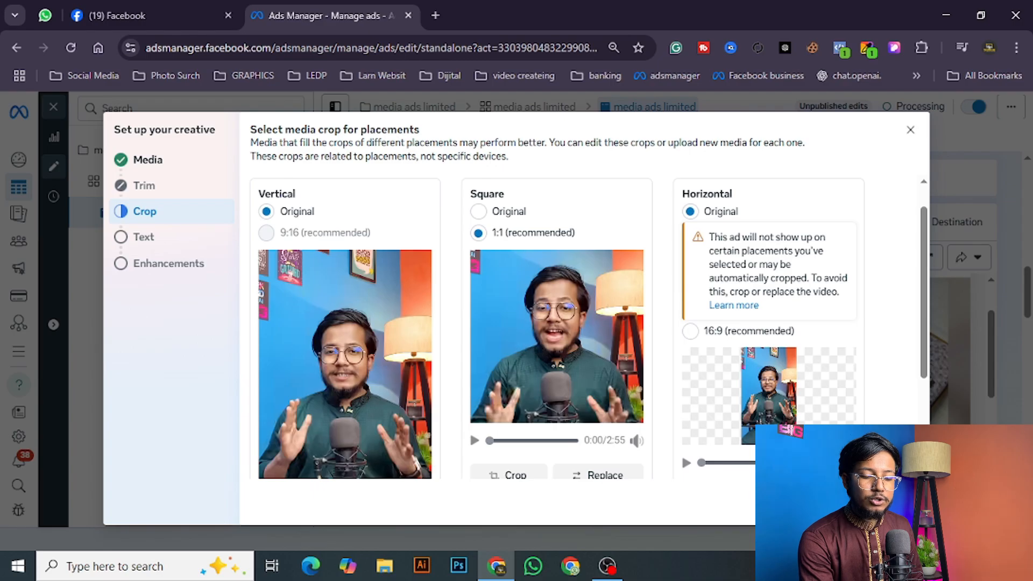
Step: Accept the placement crops and finish the creative setup with the primary text left blank and the offered enhancements kept
left_click(900, 505)
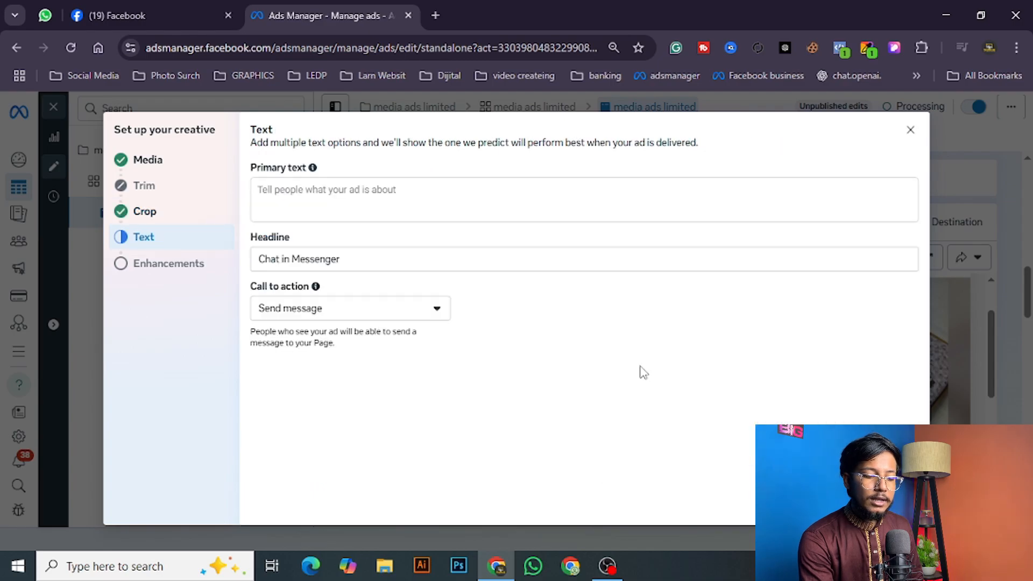
left_click(345, 205)
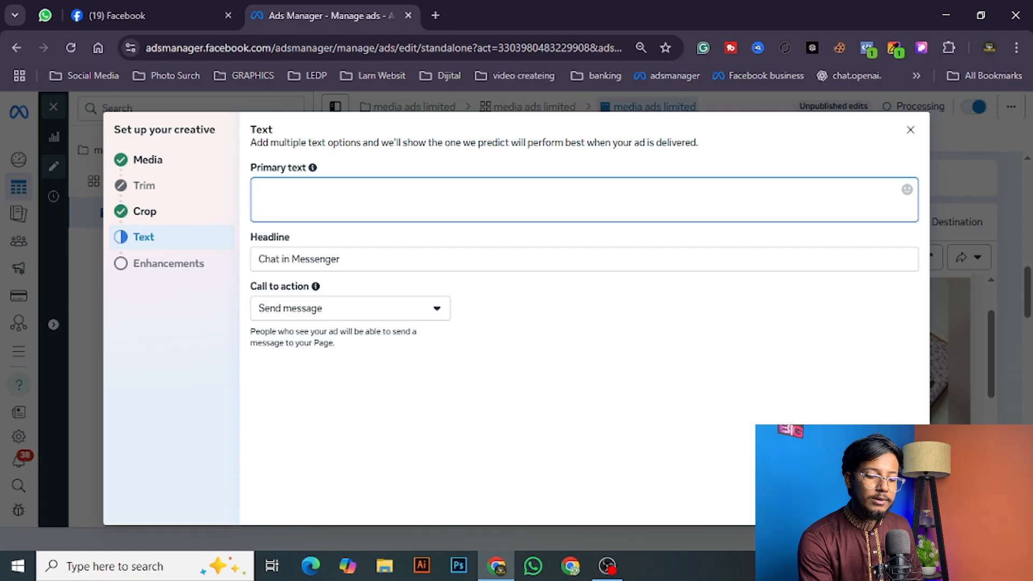
left_click(899, 505)
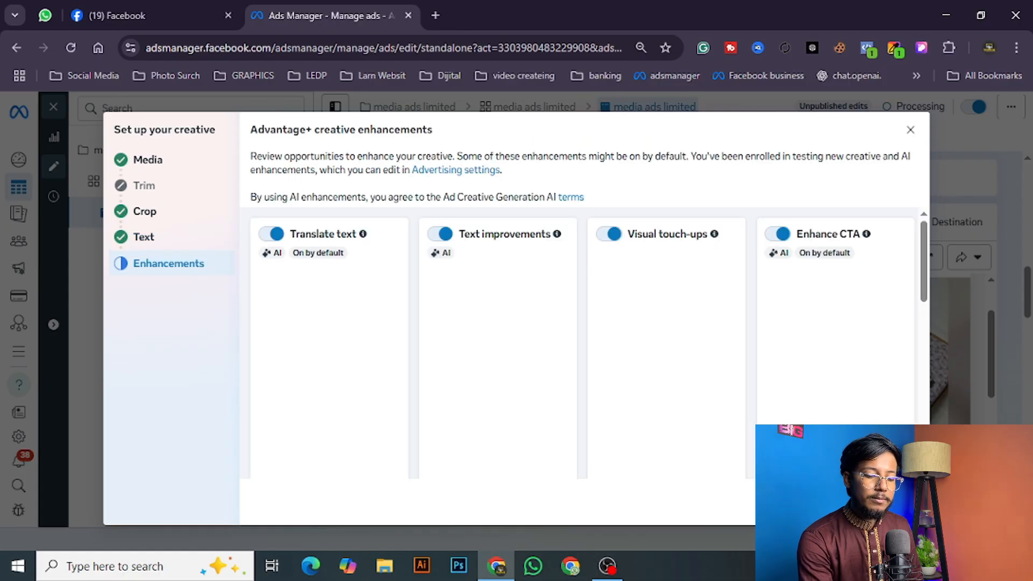
left_click(900, 505)
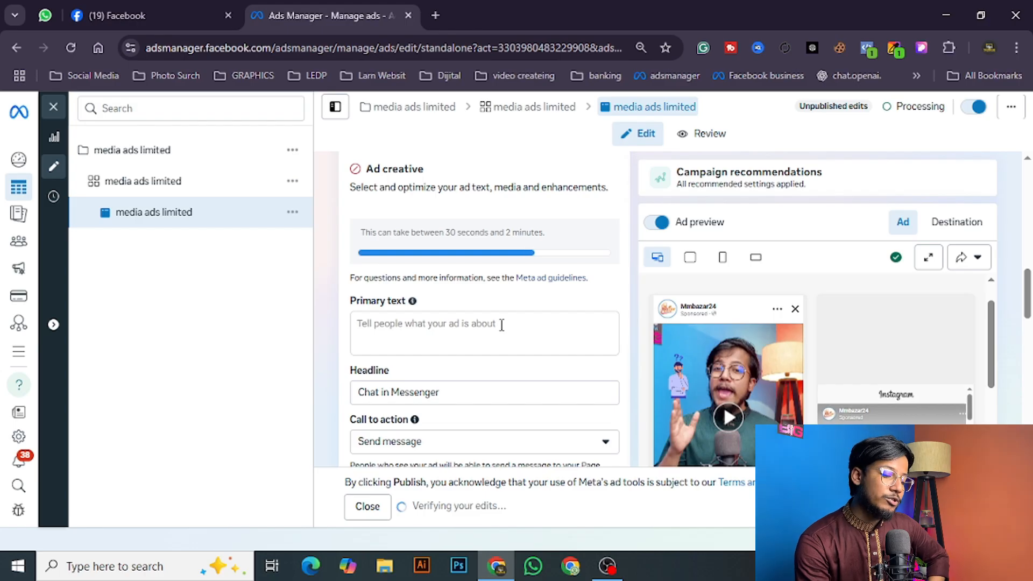
Step: Review the ad's identity, setup, creative, message template and tracking sections for the added video
scroll(503, 329, "up", 1)
scroll(503, 329, "up", 4)
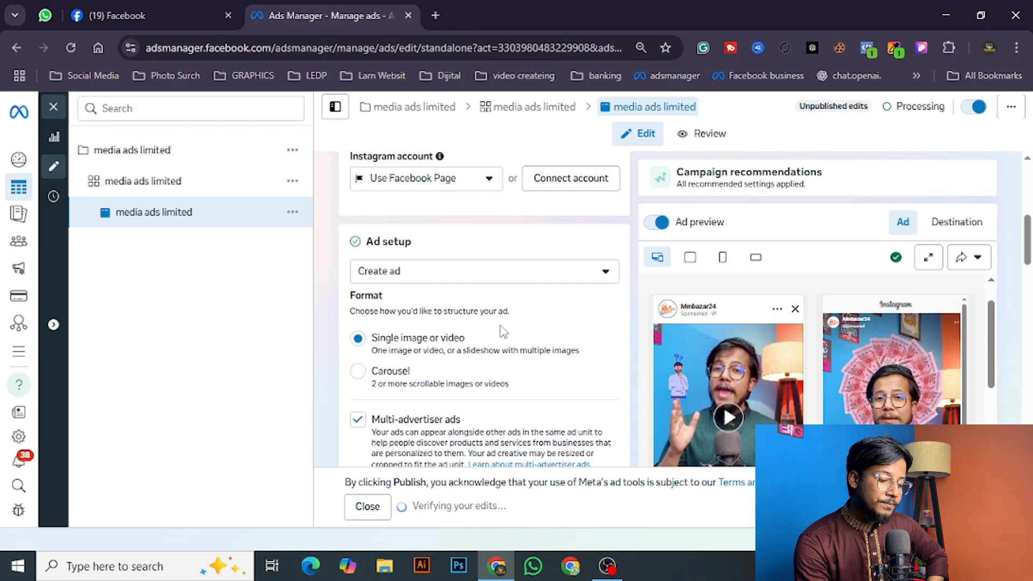
scroll(501, 323, "down", 3)
scroll(502, 323, "down", 10)
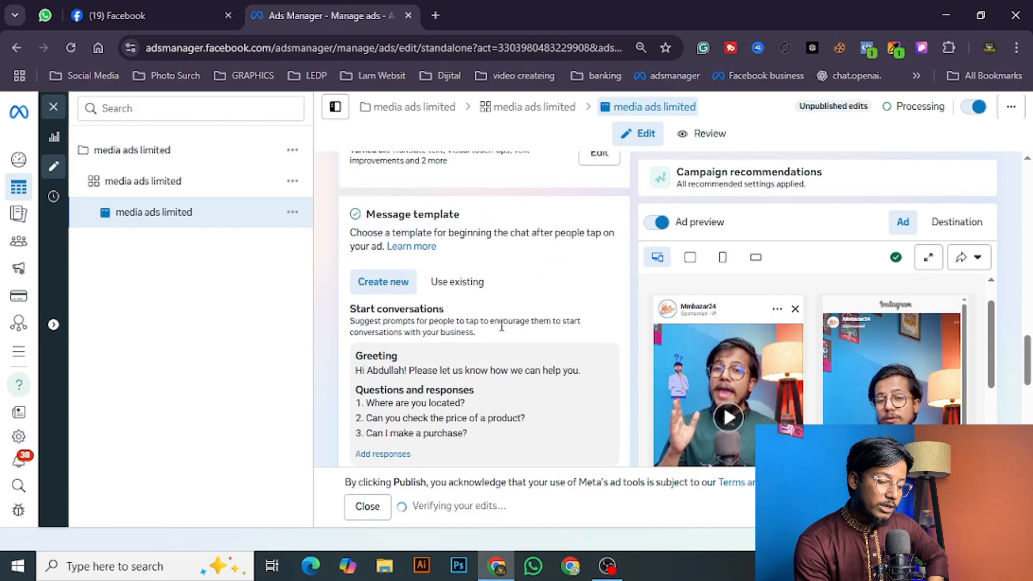
scroll(502, 331, "down", 5)
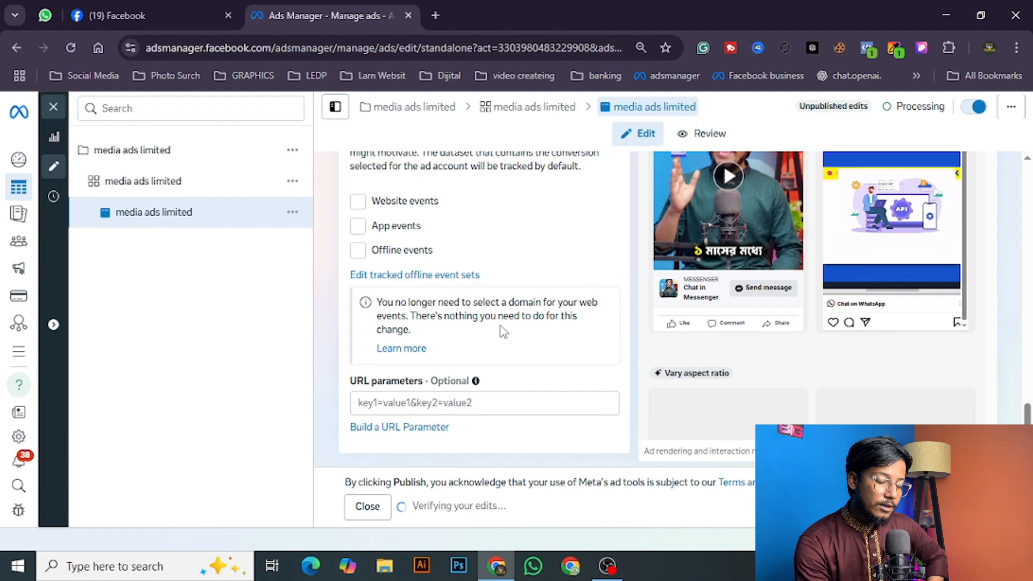
scroll(502, 331, "up", 4)
scroll(503, 330, "up", 6)
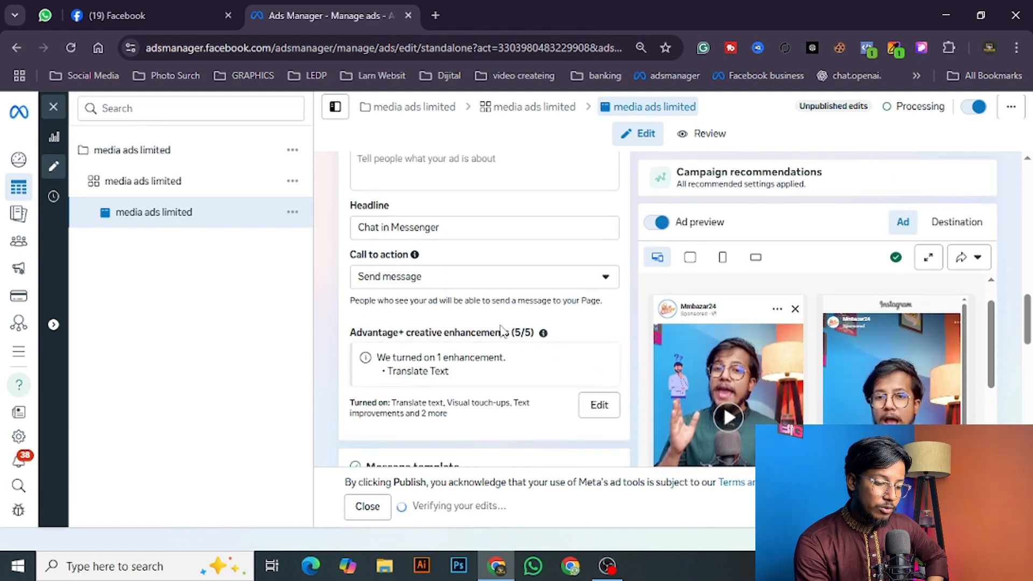
scroll(501, 331, "up", 8)
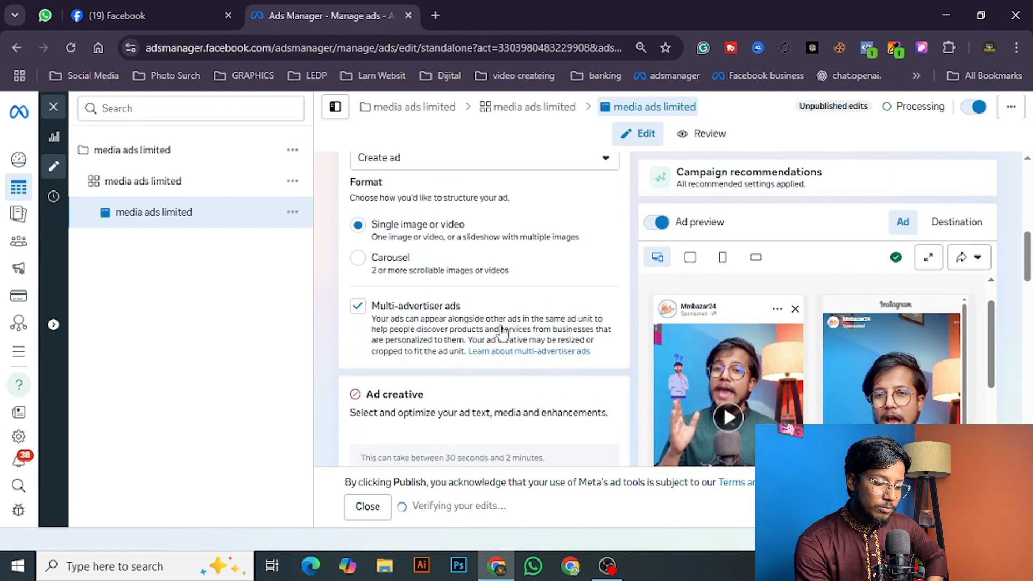
scroll(502, 332, "up", 5)
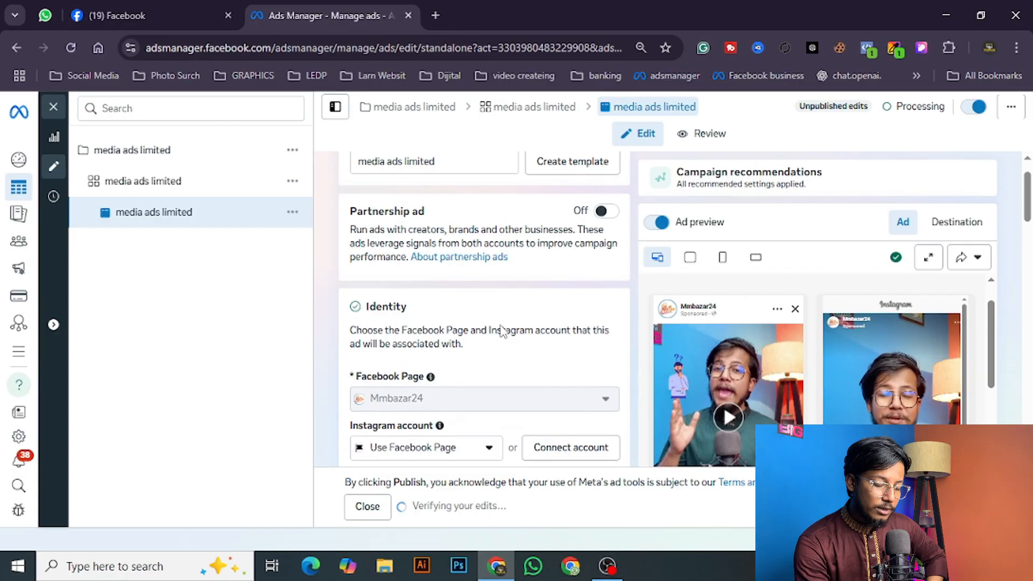
scroll(503, 331, "down", 8)
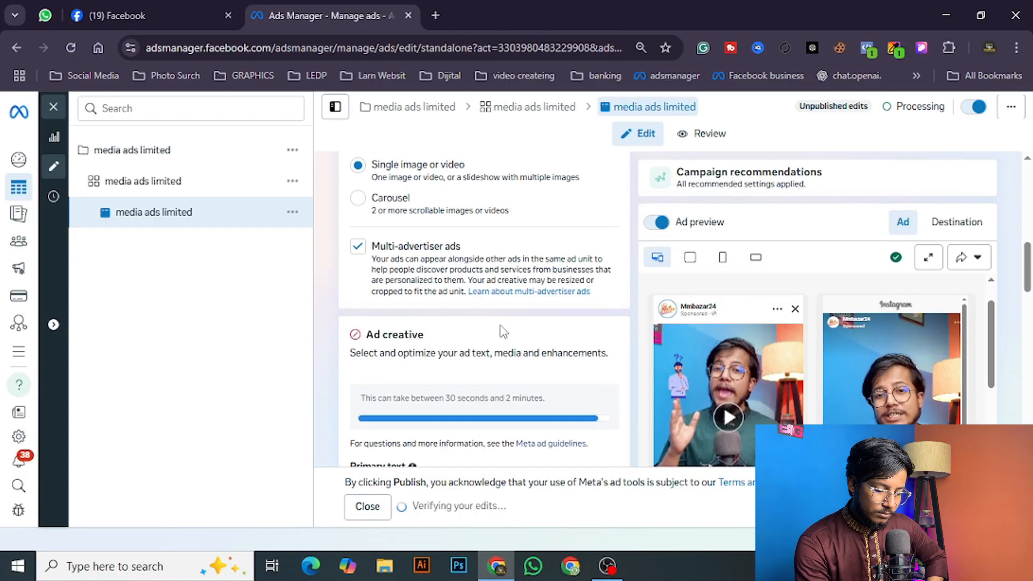
scroll(501, 328, "down", 2)
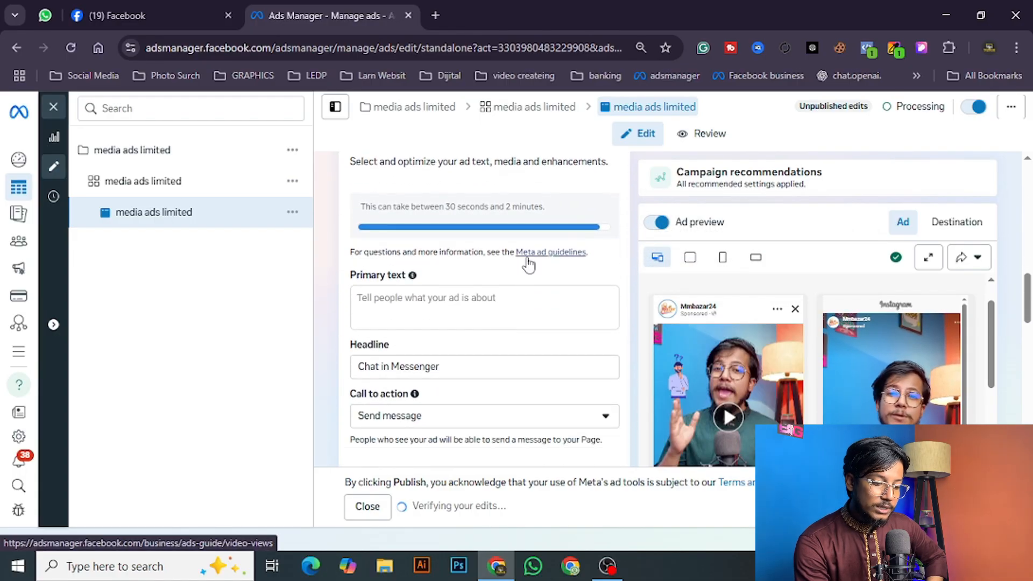
scroll(528, 261, "up", 1)
scroll(528, 257, "up", 1)
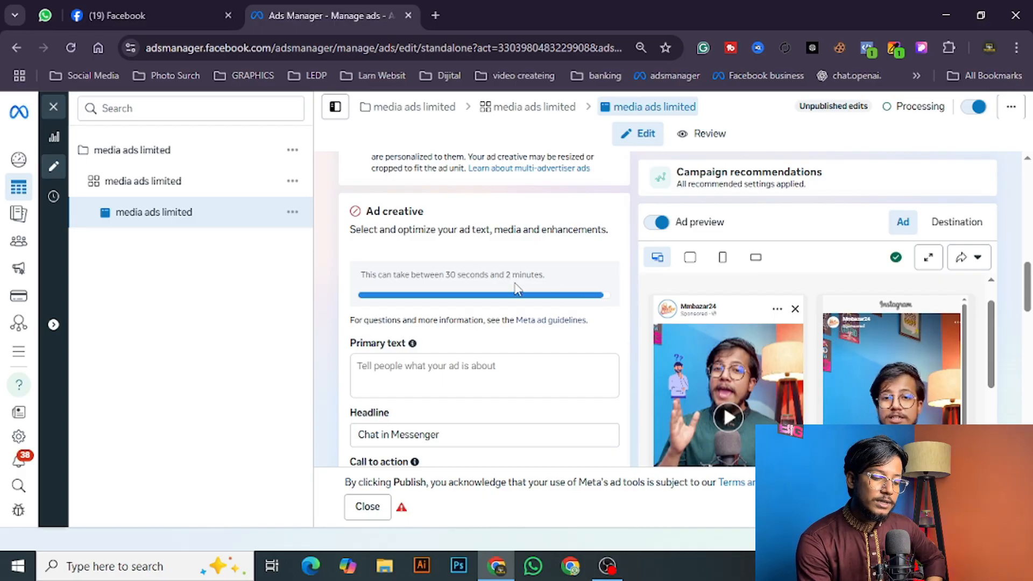
Step: Switch the ad setup from Create ad to Use existing post
scroll(516, 323, "up", 2)
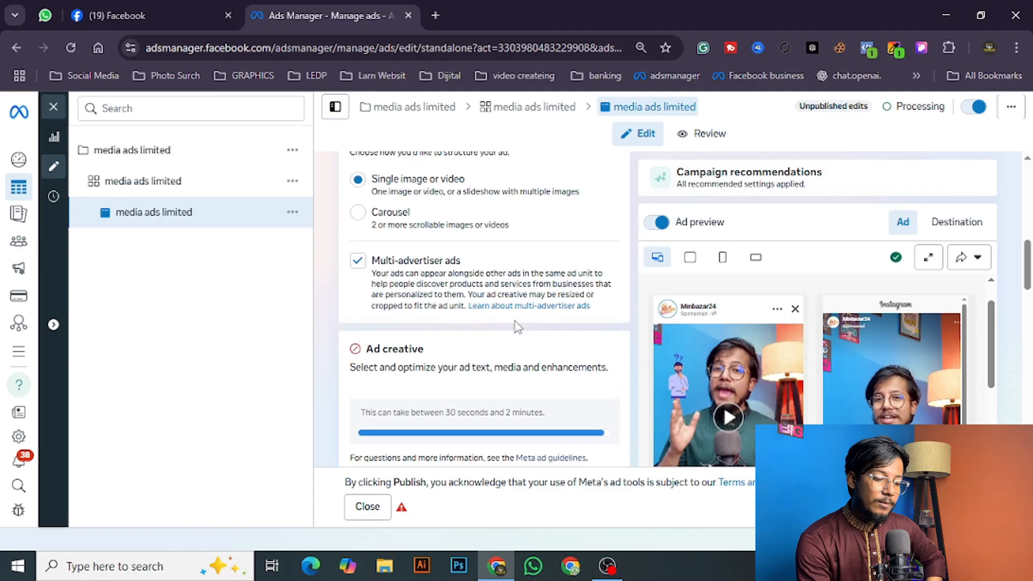
scroll(517, 326, "up", 2)
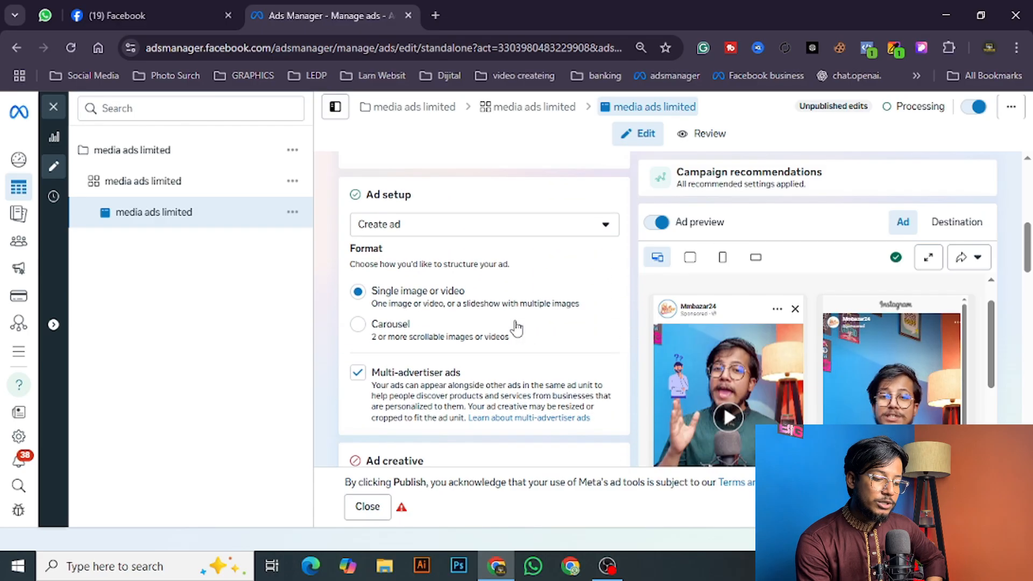
left_click(445, 227)
left_click(440, 280)
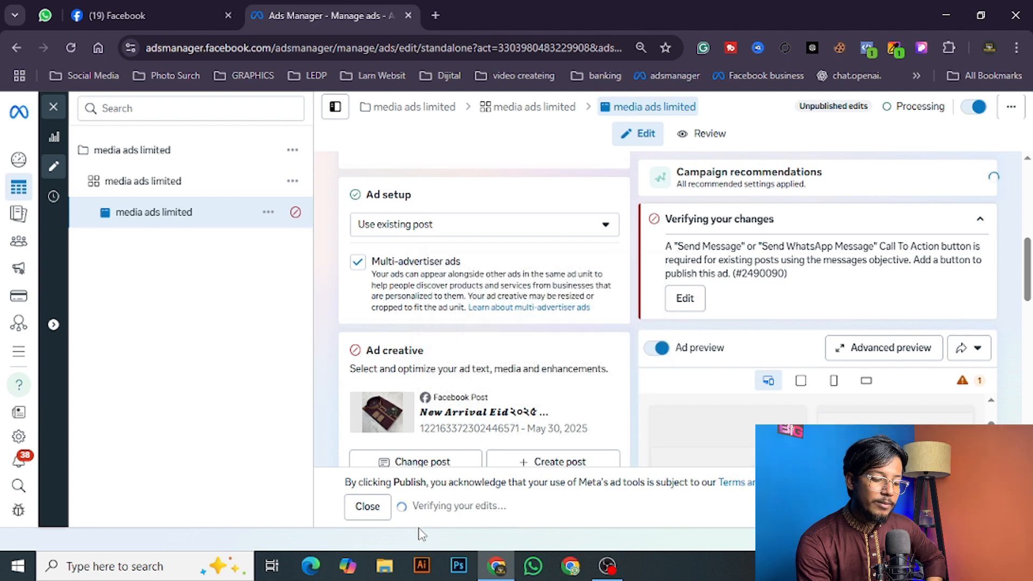
Step: Set the existing post's call to action to Send message and update the post with that button
scroll(623, 377, "down", 1)
scroll(623, 377, "down", 10)
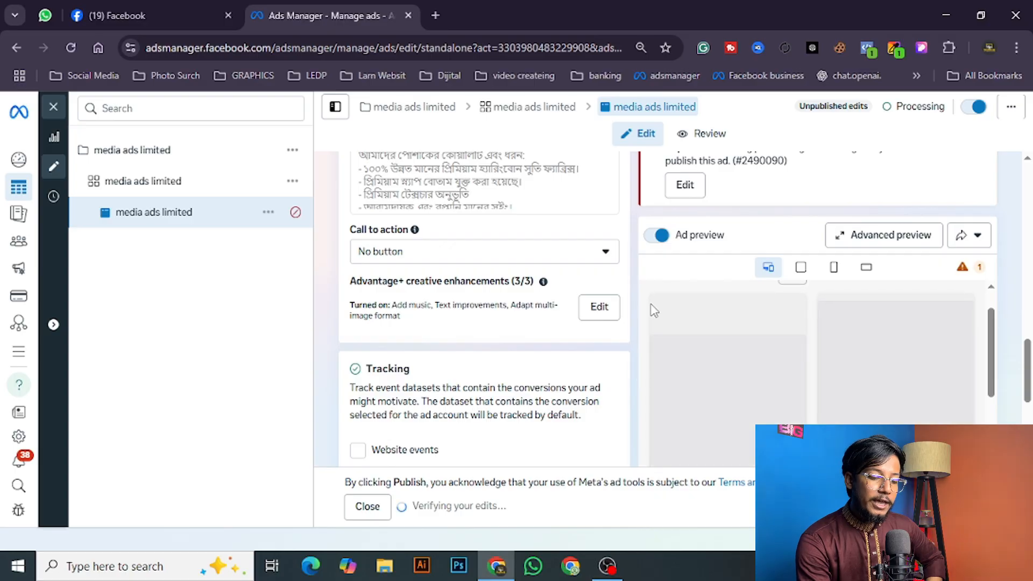
scroll(641, 355, "up", 1)
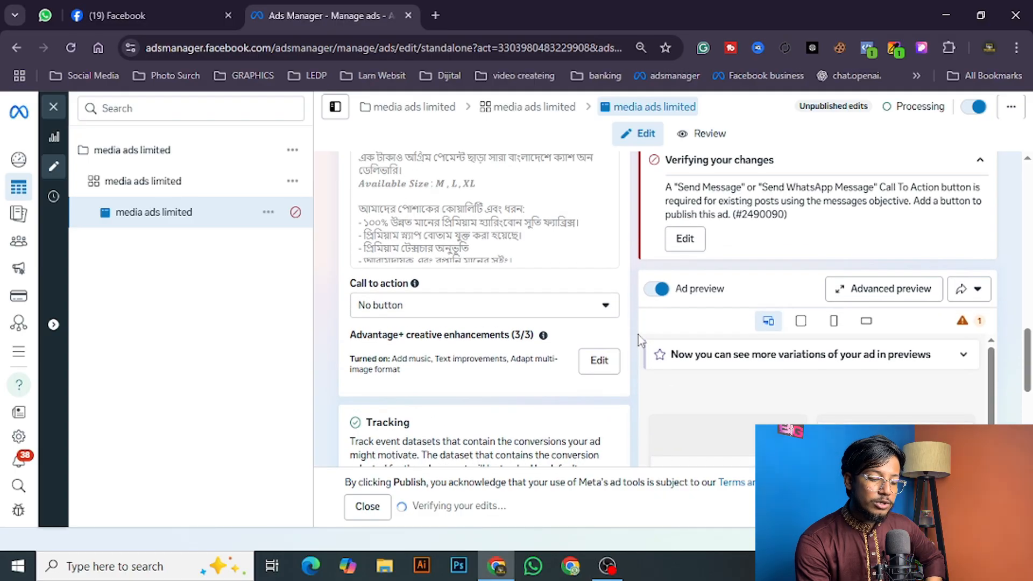
scroll(640, 349, "up", 2)
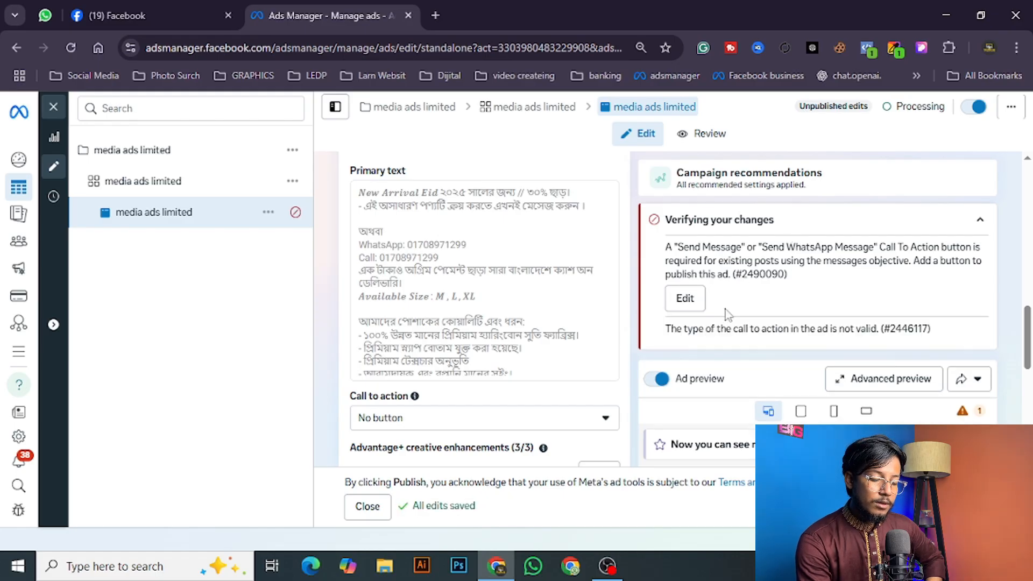
scroll(624, 337, "down", 4)
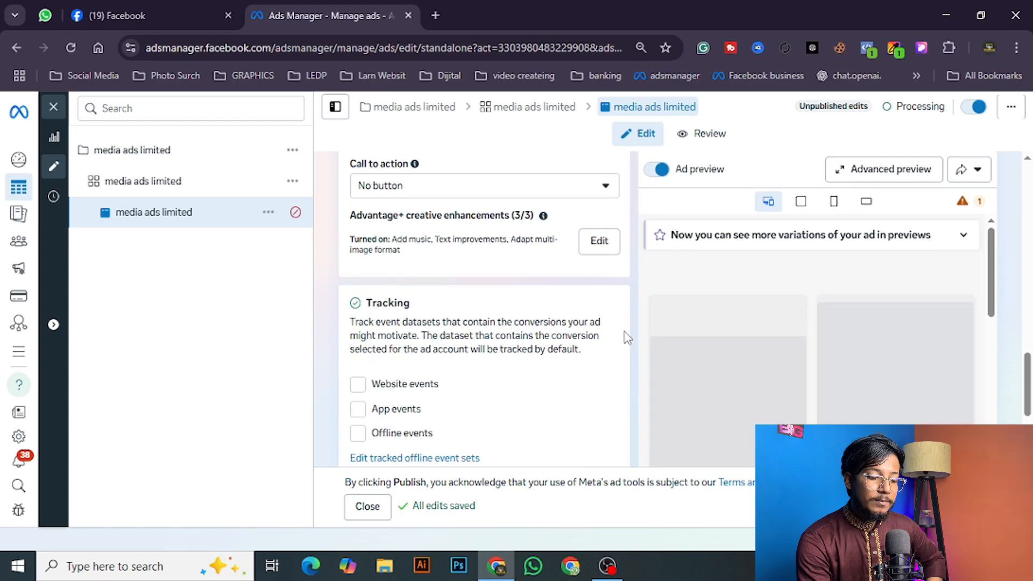
scroll(624, 337, "up", 2)
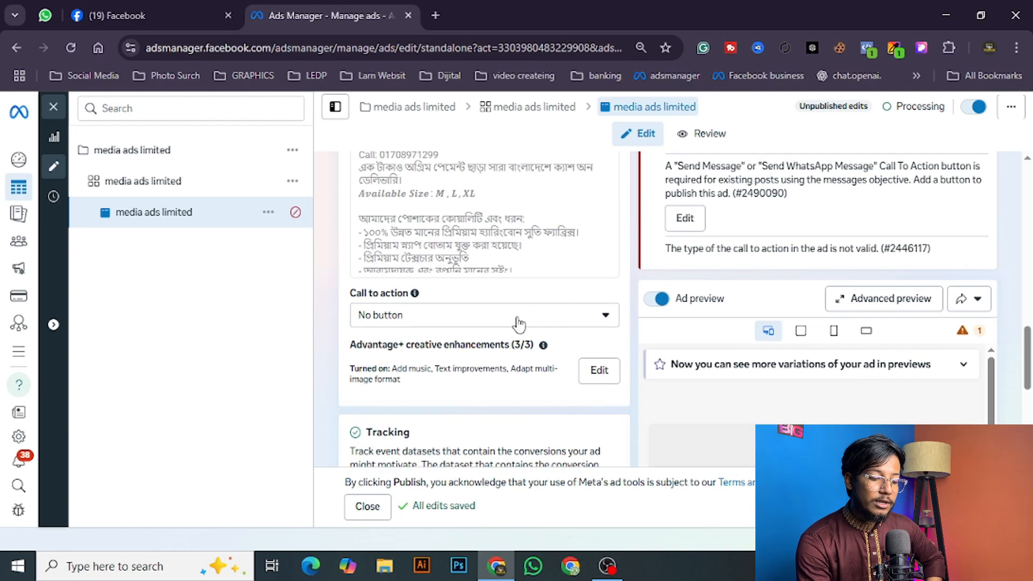
left_click(414, 321)
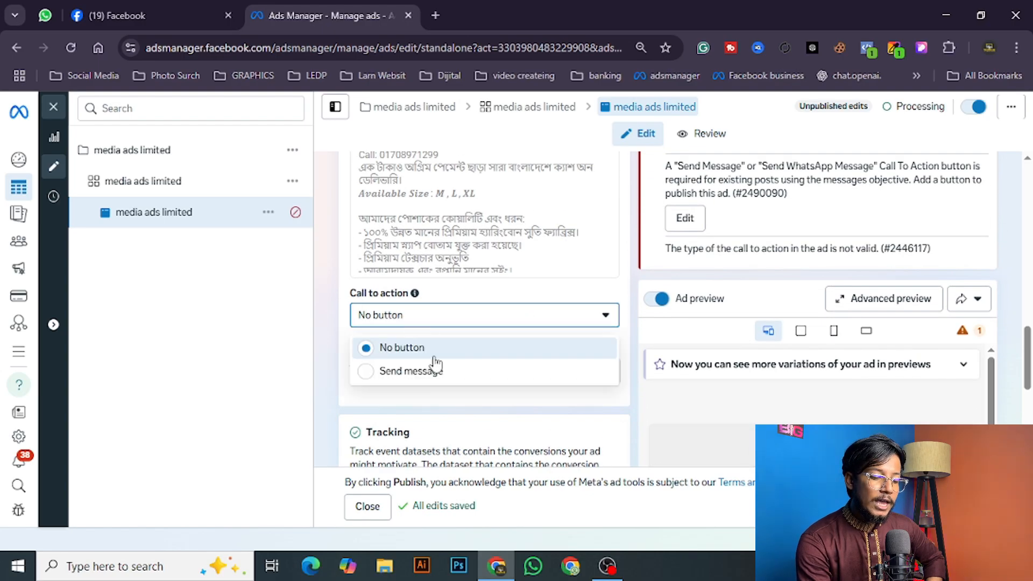
left_click(431, 377)
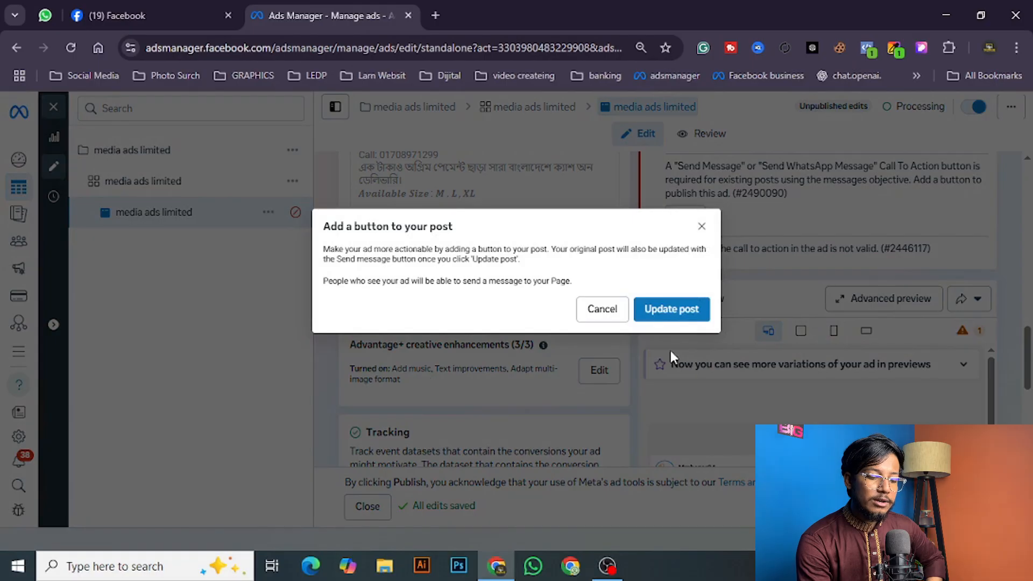
left_click(671, 320)
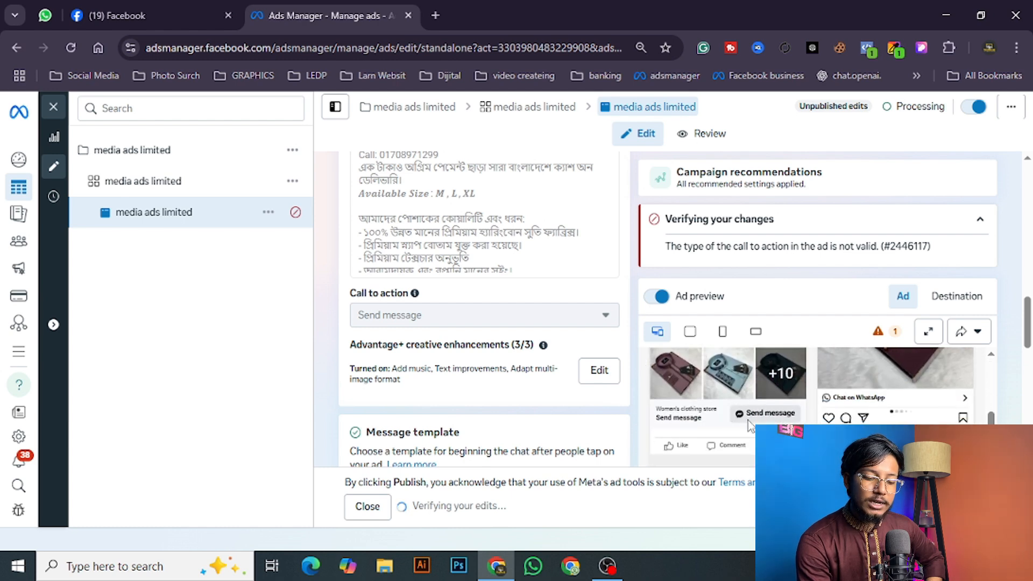
Step: Switch the message template to Use existing, with the Start conversations 08/14/25 template
scroll(621, 374, "down", 5)
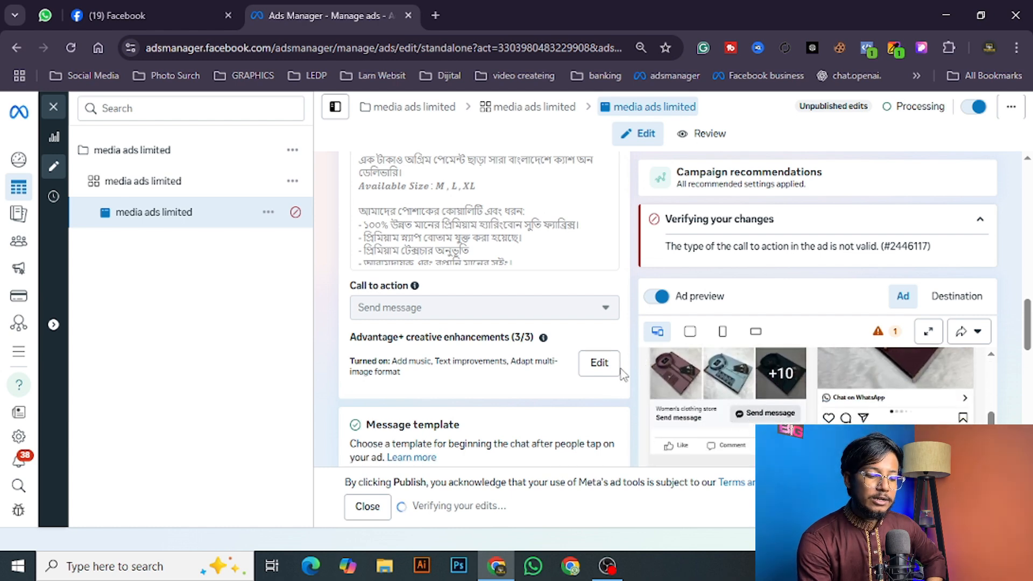
scroll(623, 375, "down", 2)
scroll(623, 375, "up", 2)
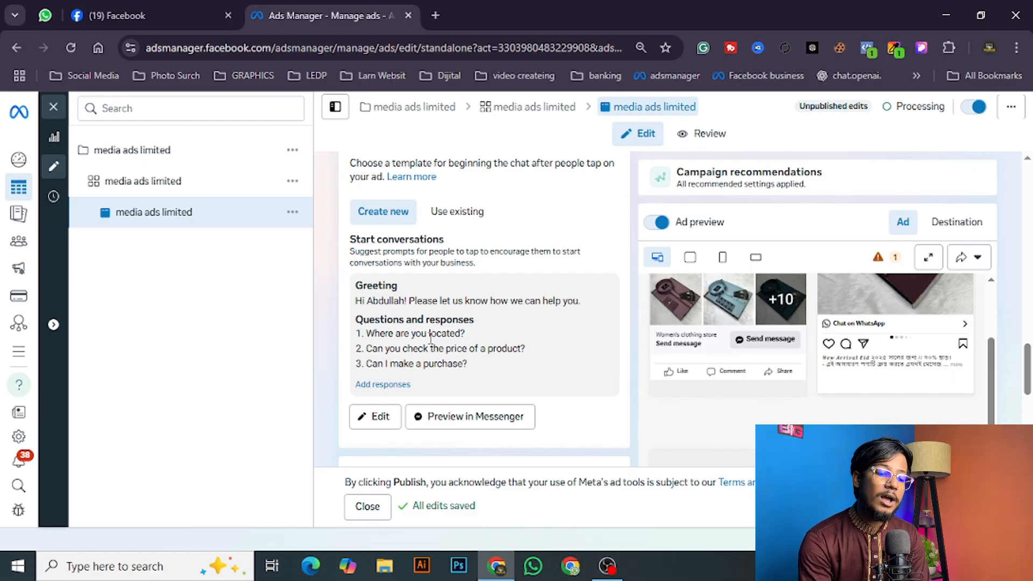
left_click(466, 214)
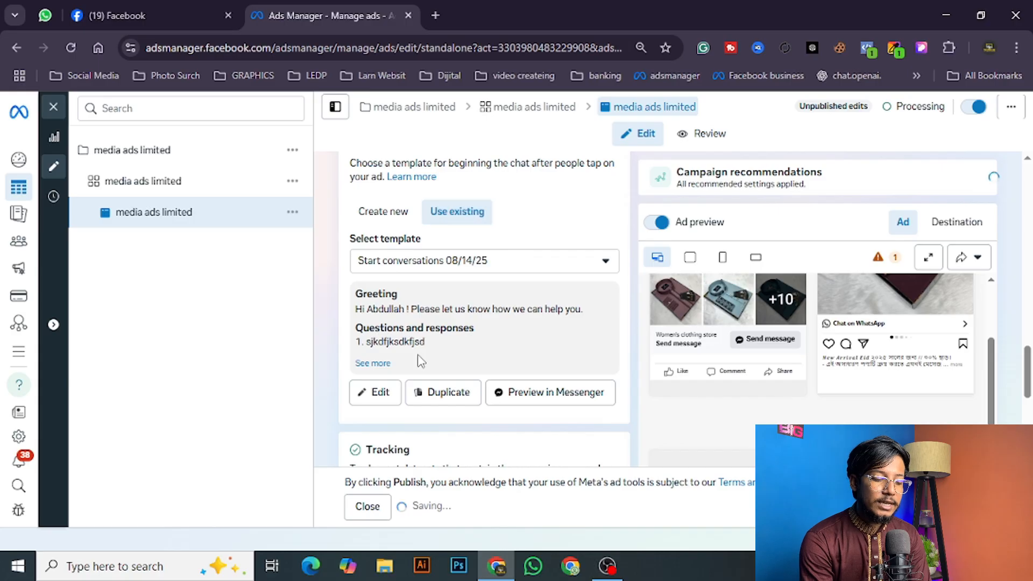
Step: Open the Start conversations 08/14/25 template for editing and clear its greeting text
left_click(374, 395)
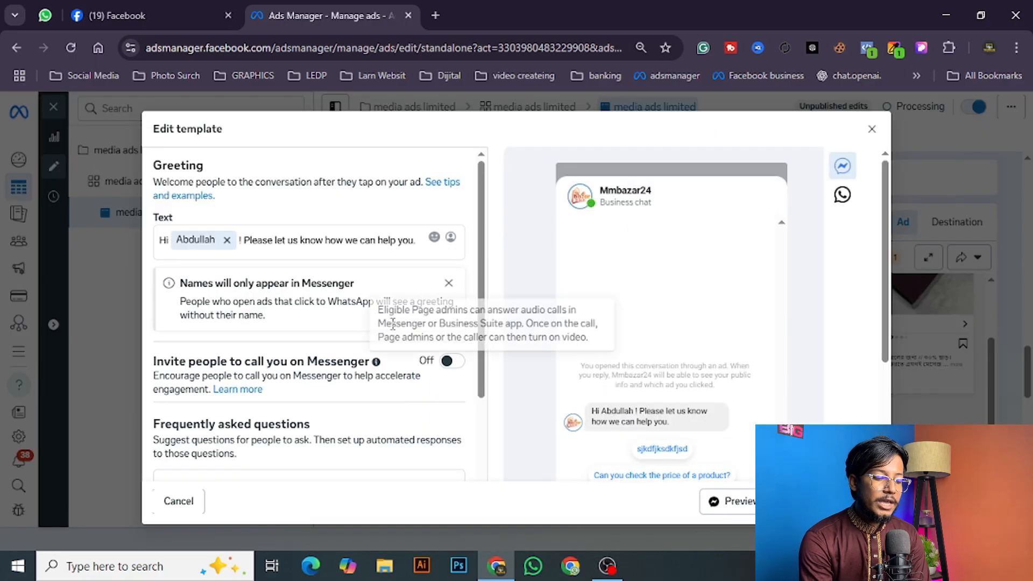
left_click(317, 246)
triple_click(316, 248)
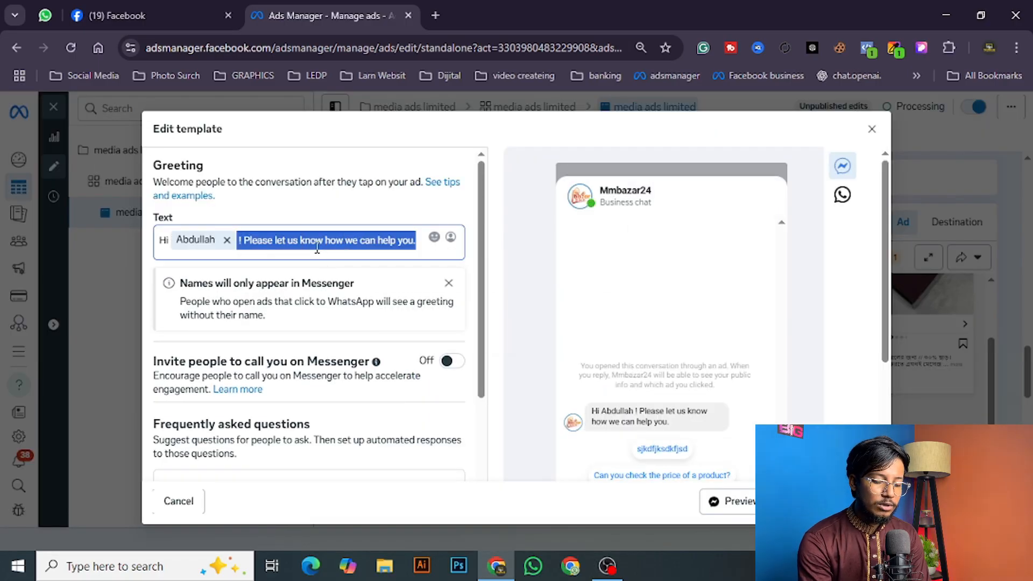
key("BackSpace")
type("skfksdfjksdjksdjfksdjfk_first_name}}")
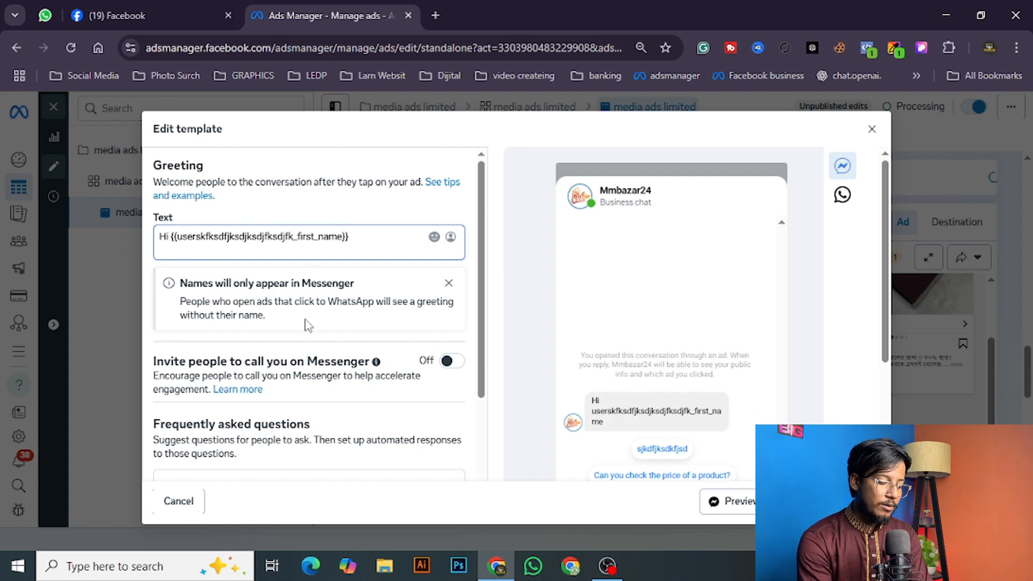
key("ctrl+a")
key("BackSpace")
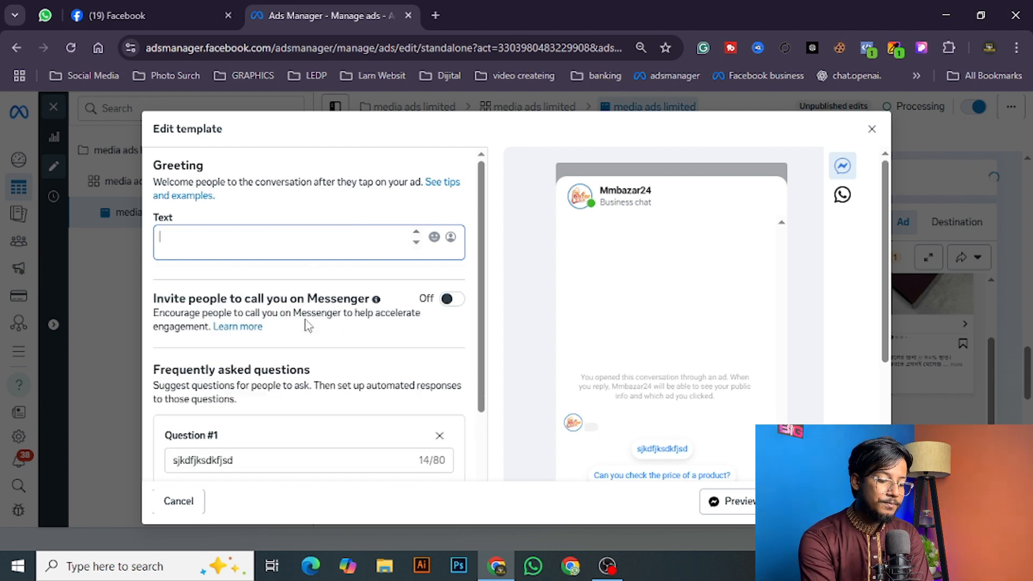
Step: Write the greeting as "hi", the recipient's full name placeholder and "apni kon product ta niben"
type("hi")
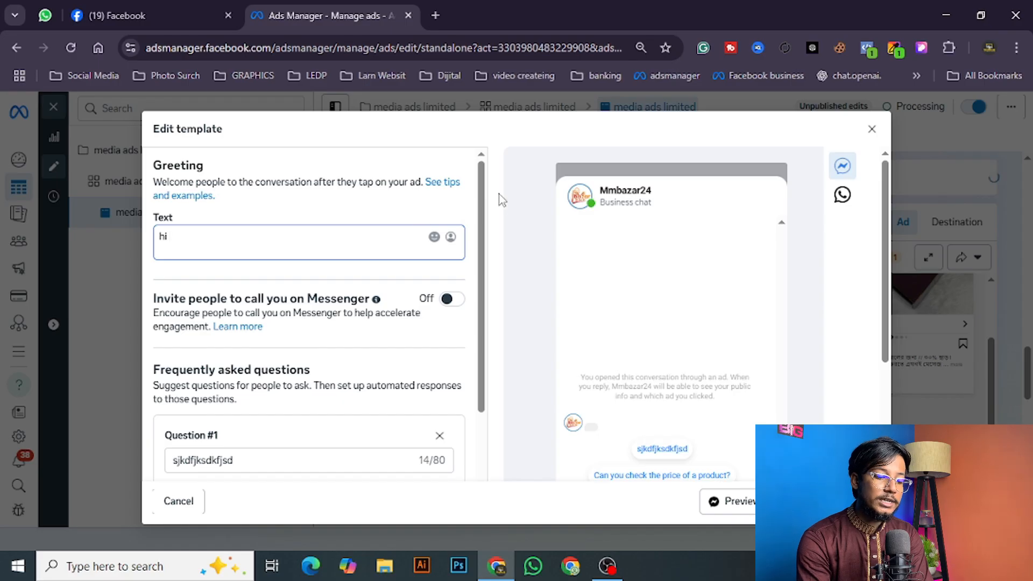
left_click(450, 241)
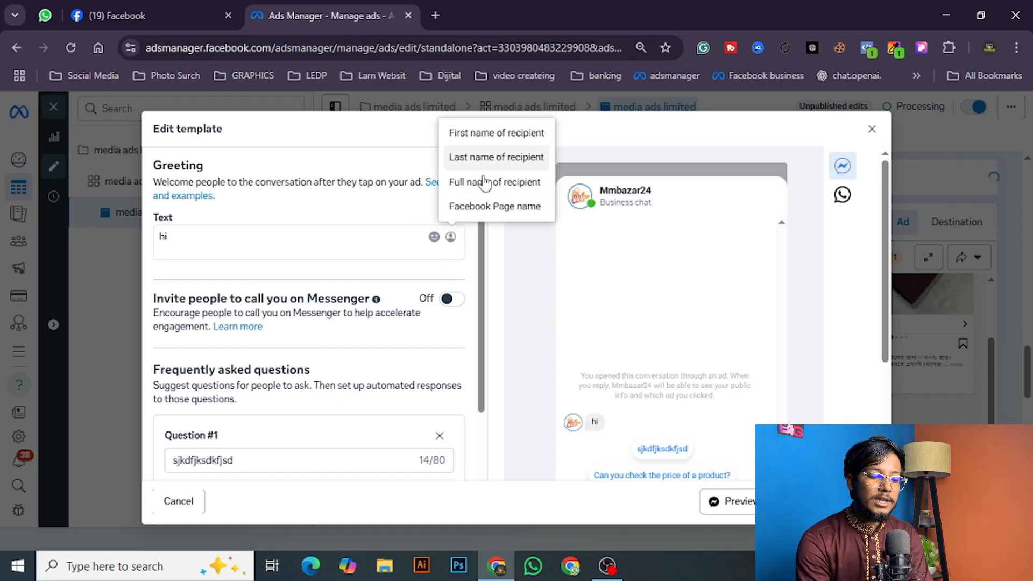
left_click(485, 181)
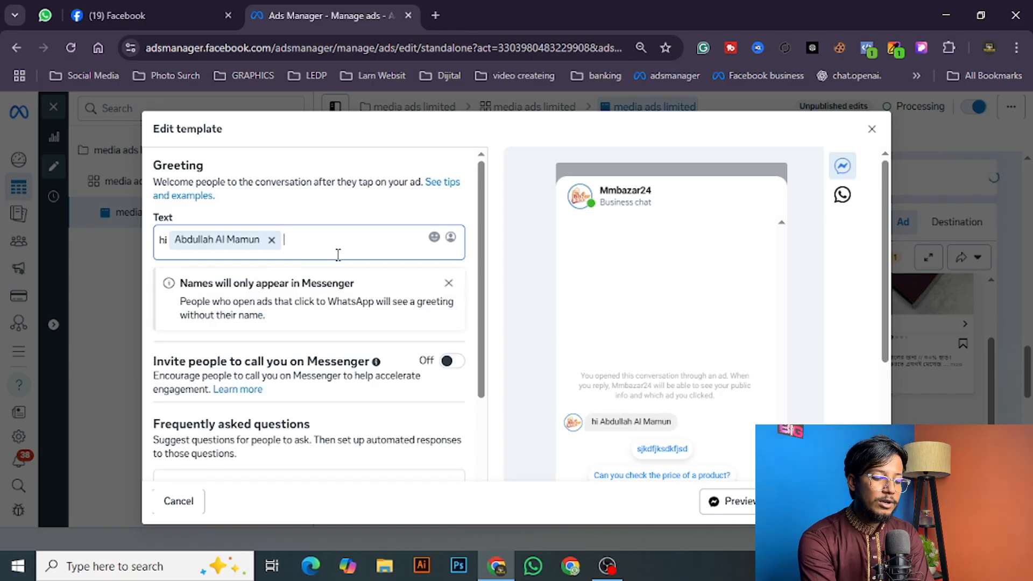
type("apni ko")
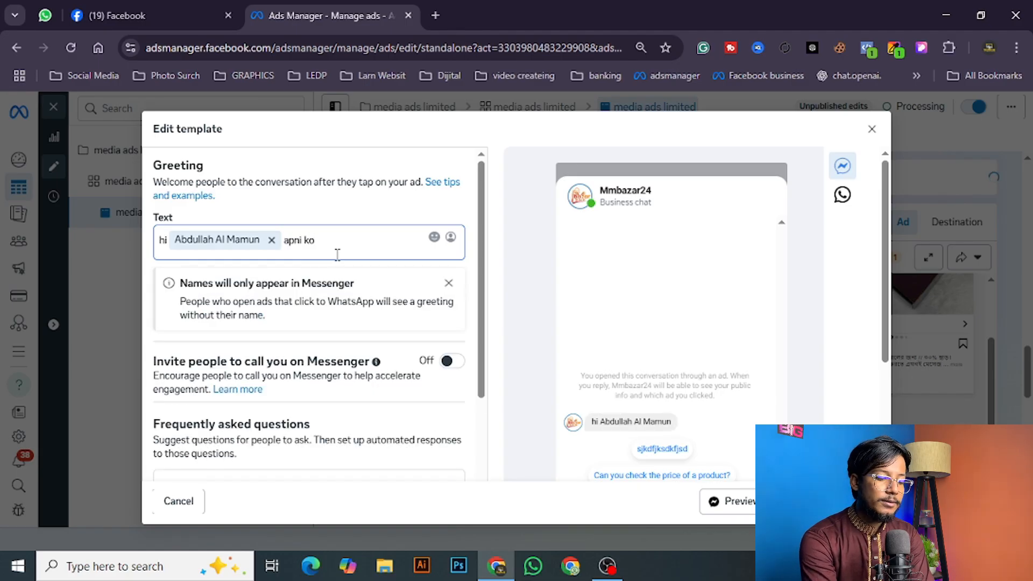
type("n prou")
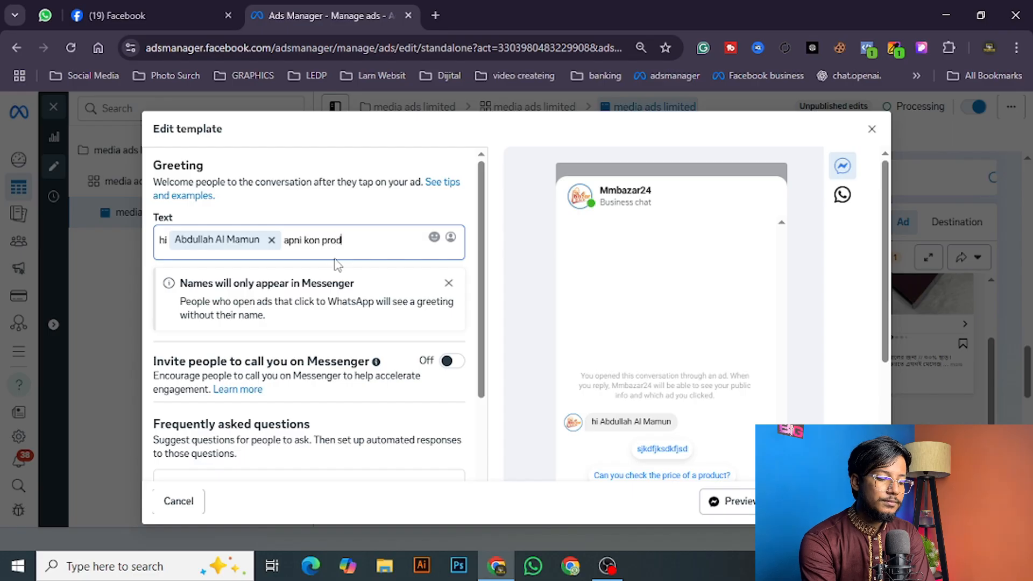
type("uct")
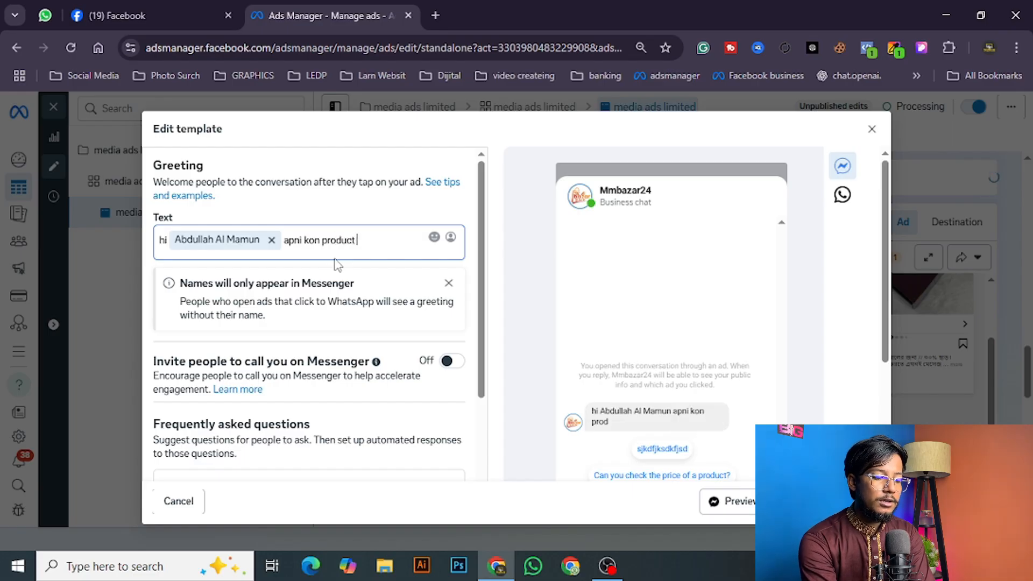
type(" ta niben")
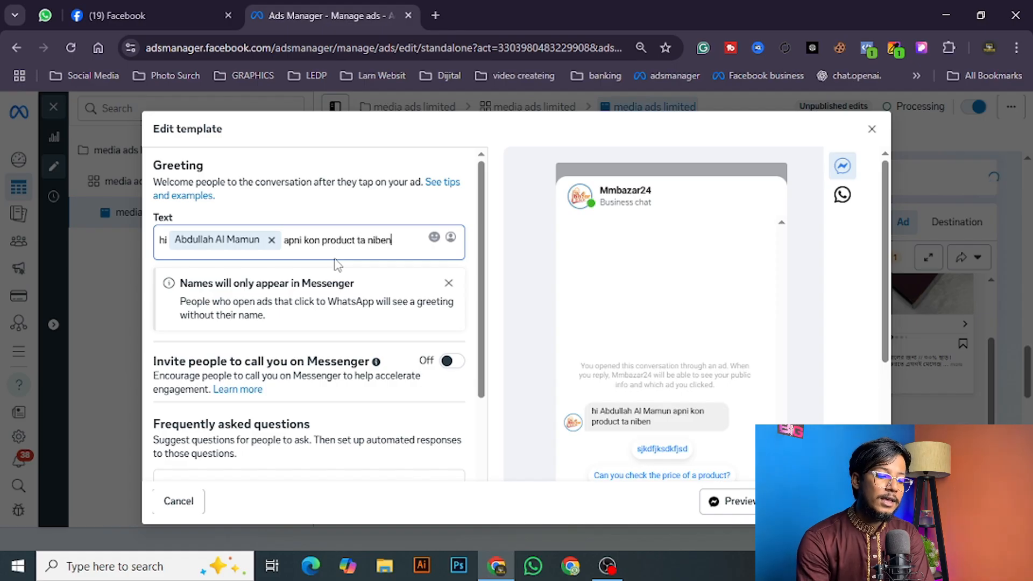
Step: Change Question #1 to "price koto?" and enter "1500 taka" as its automated response
scroll(336, 263, "down", 4)
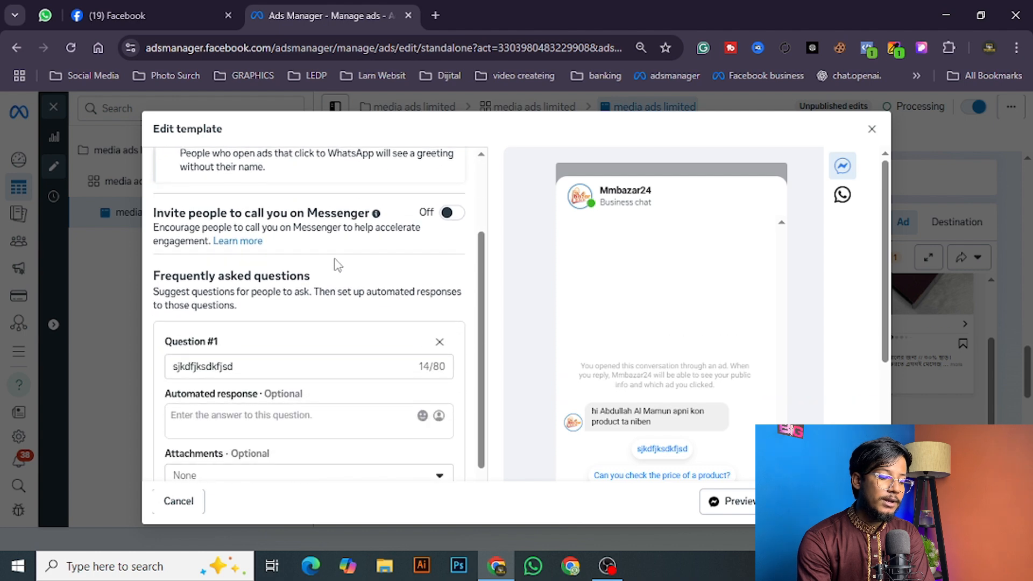
left_click(250, 292)
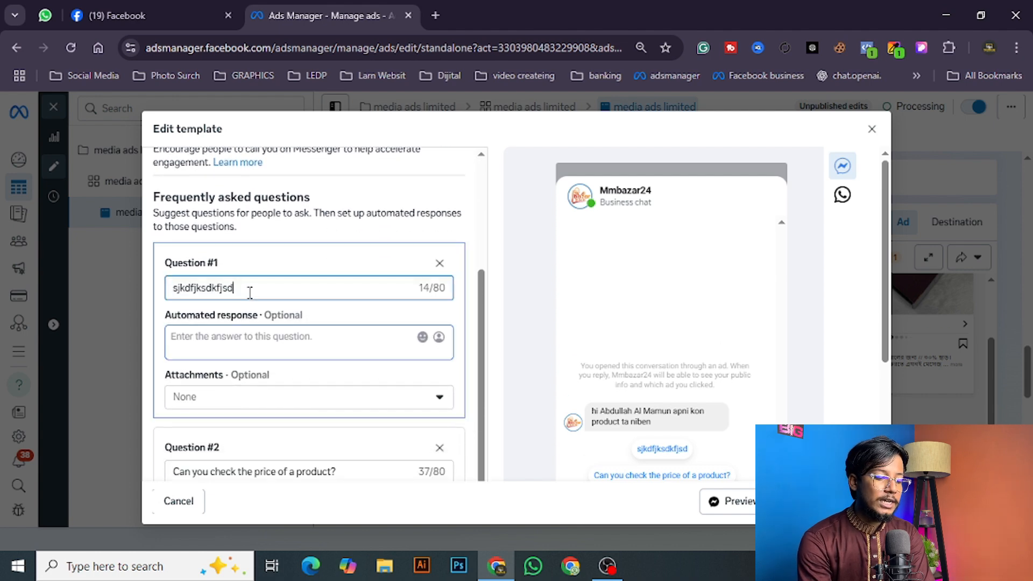
key("ctrl+a")
key("BackSpace")
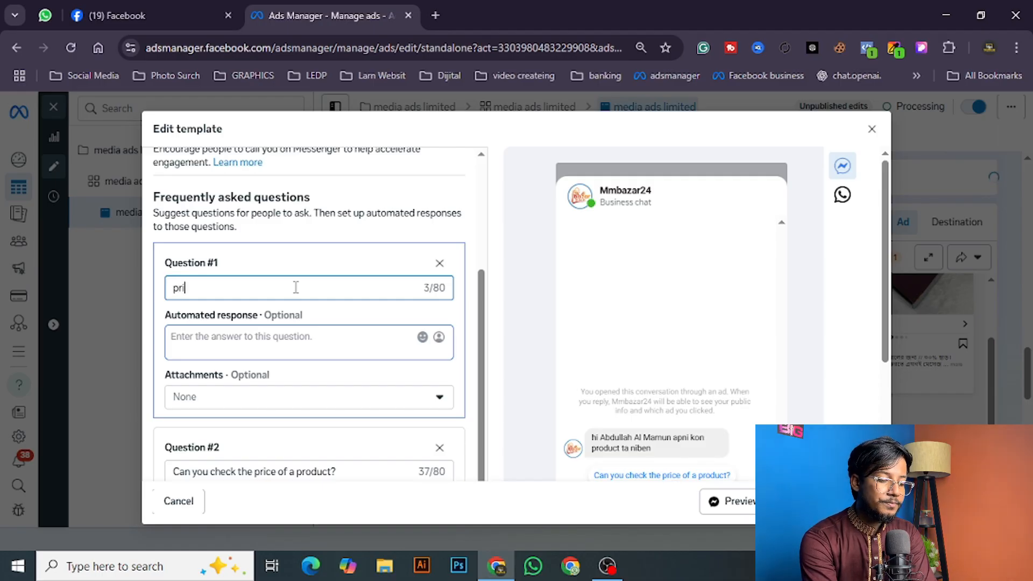
type("price koto")
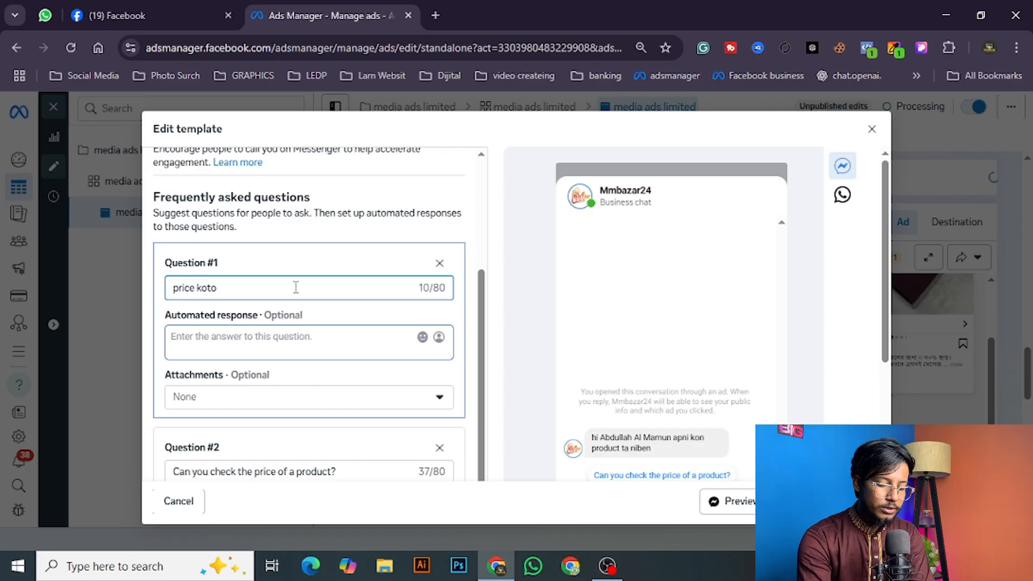
type("?")
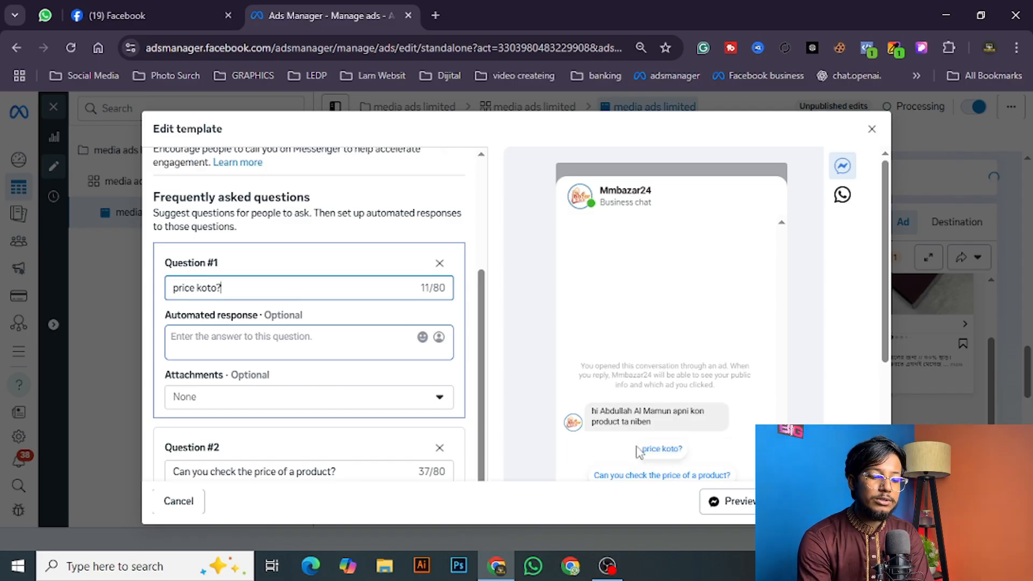
left_click(273, 347)
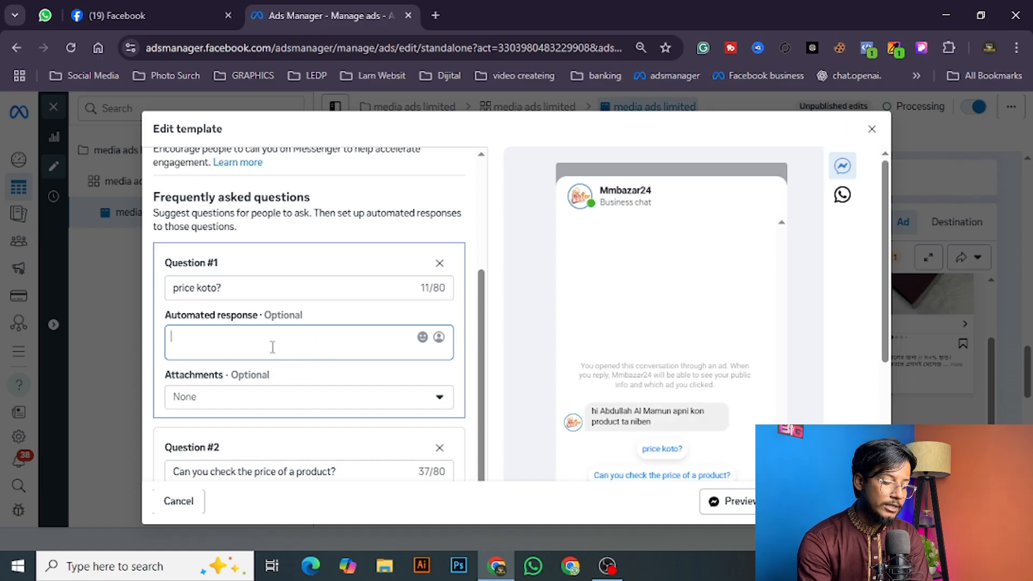
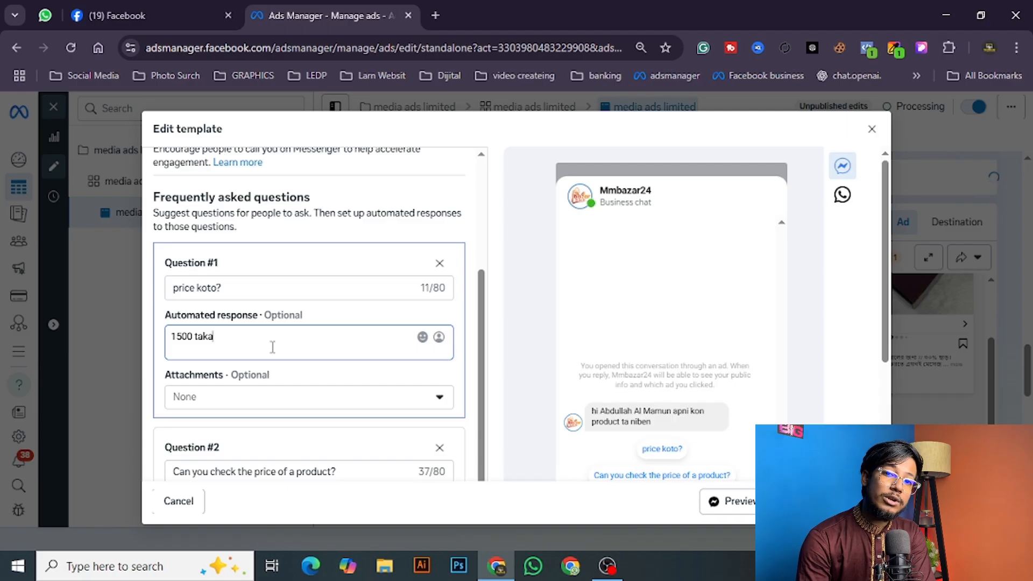
Step: Add two blank questions, #4 and #5, after the template's existing frequently asked questions
scroll(272, 347, "down", 4)
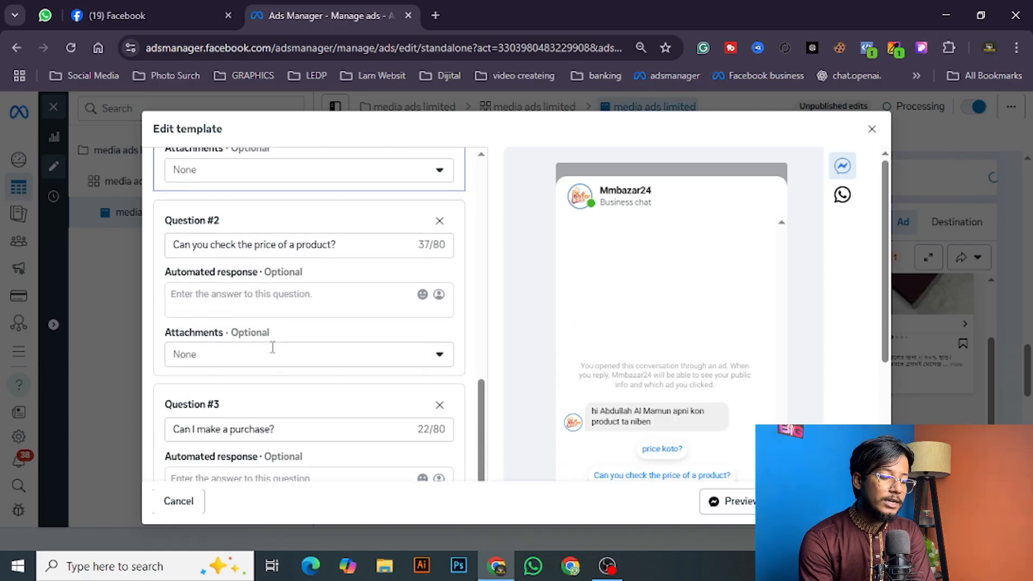
scroll(266, 349, "down", 1)
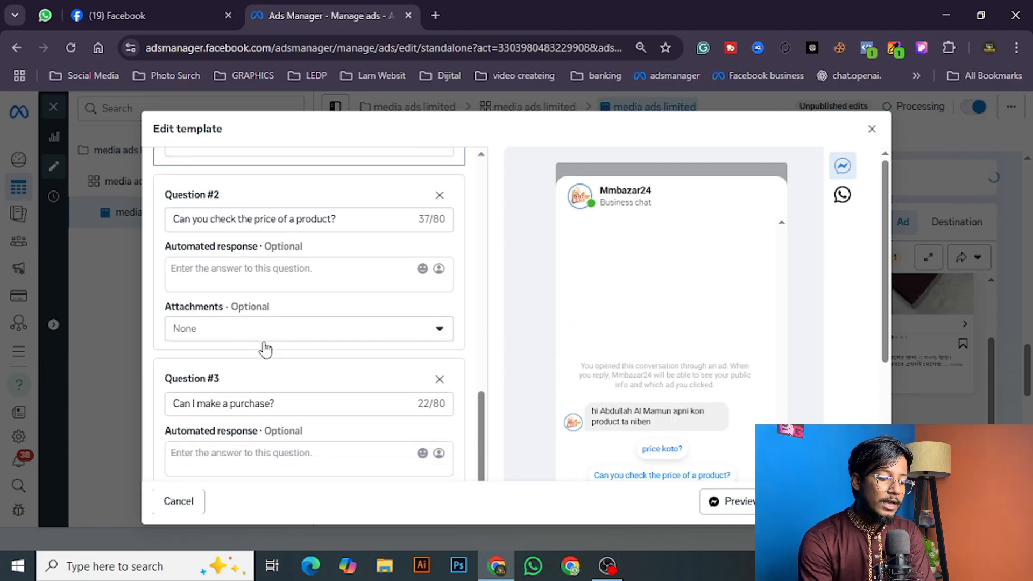
scroll(341, 448, "down", 3)
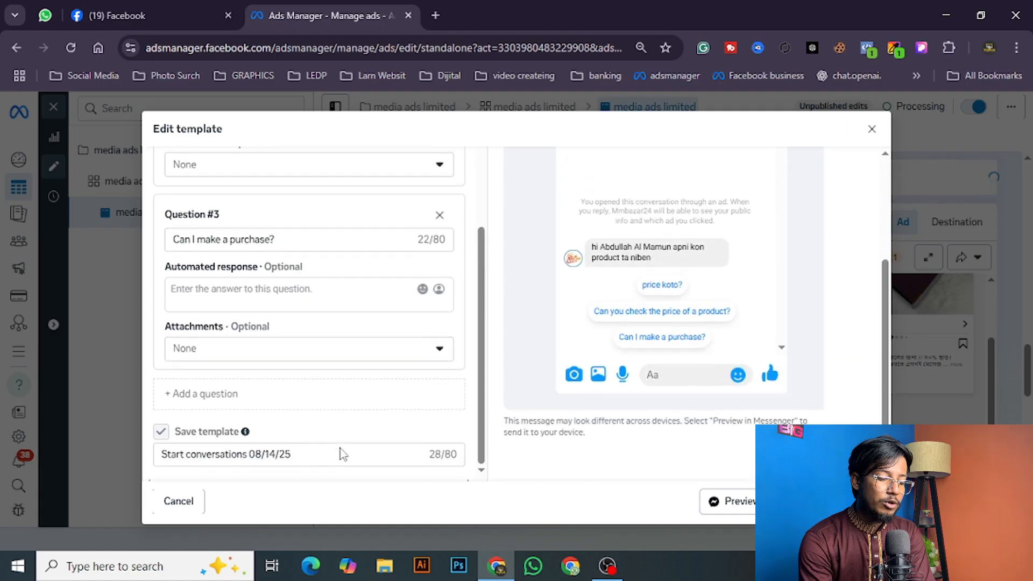
left_click(207, 394)
scroll(298, 383, "down", 3)
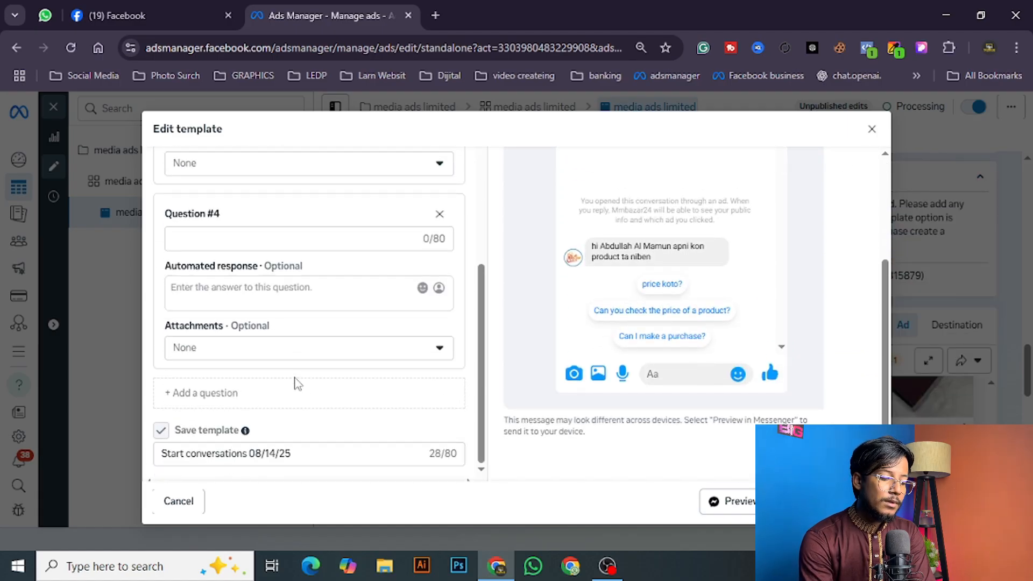
left_click(203, 392)
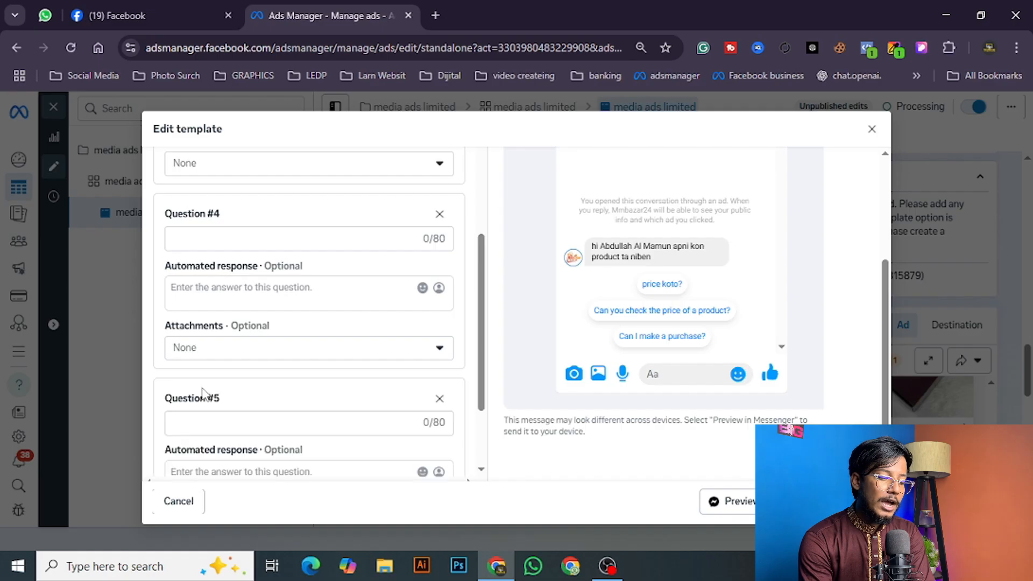
scroll(379, 383, "down", 3)
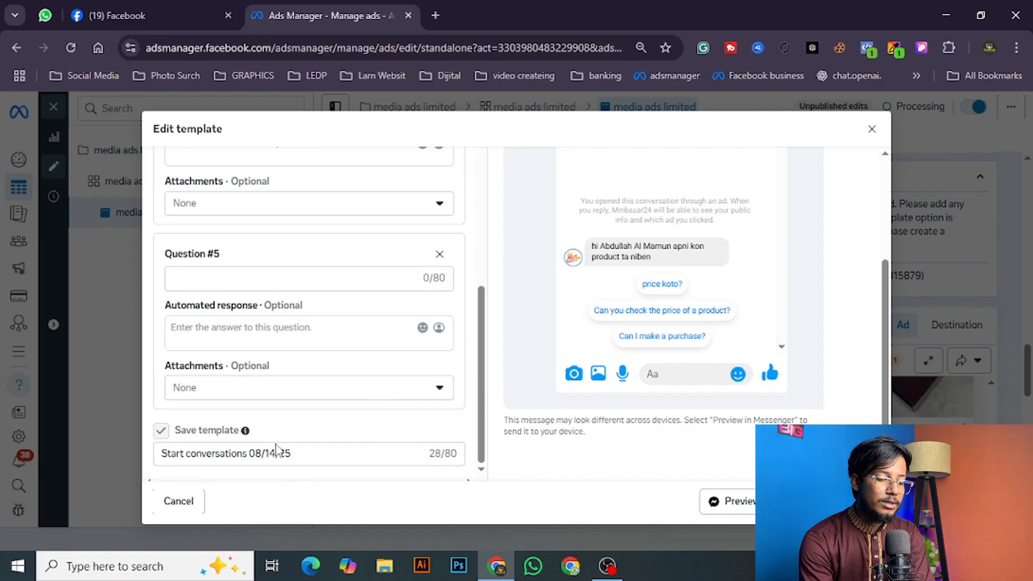
scroll(327, 269, "down", 1)
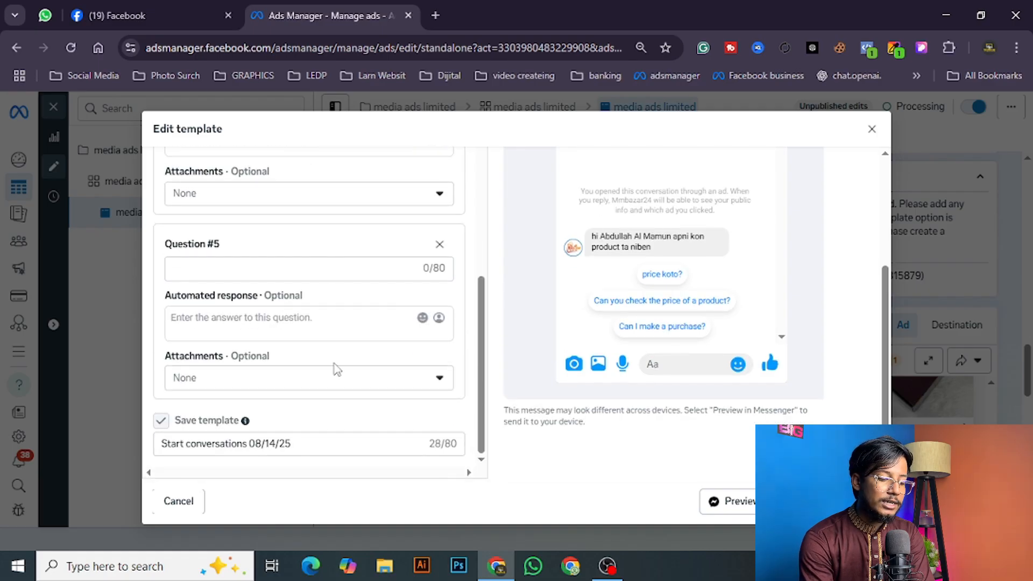
Step: Leave the template editor and discard the greeting and question edits
scroll(335, 366, "up", 2)
scroll(335, 365, "down", 2)
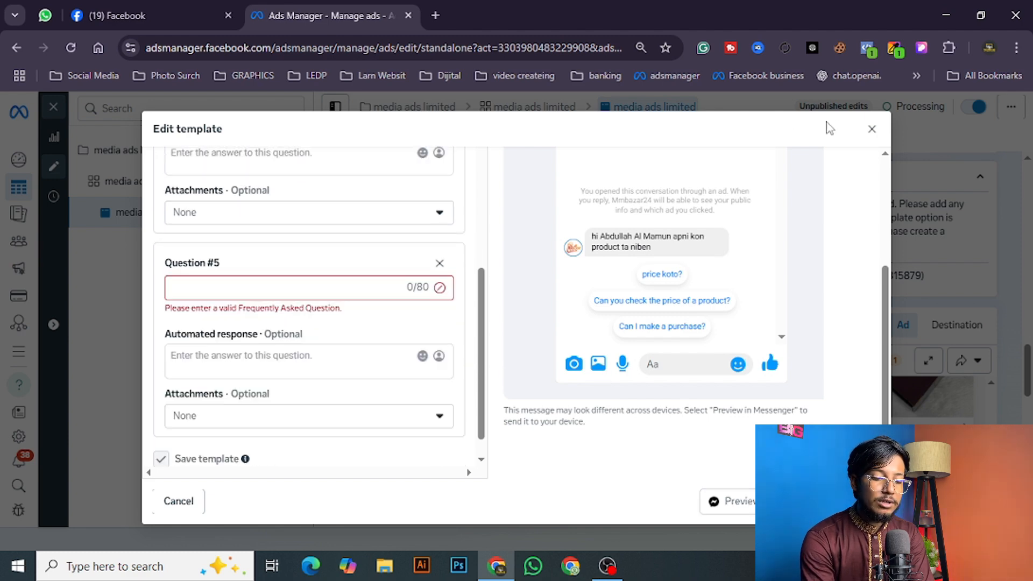
left_click(871, 129)
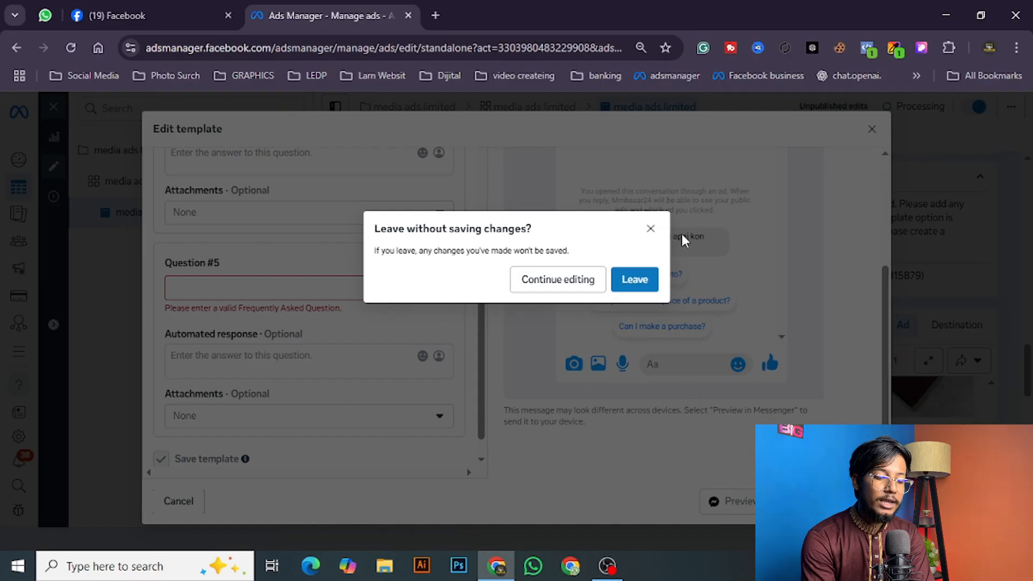
left_click(629, 291)
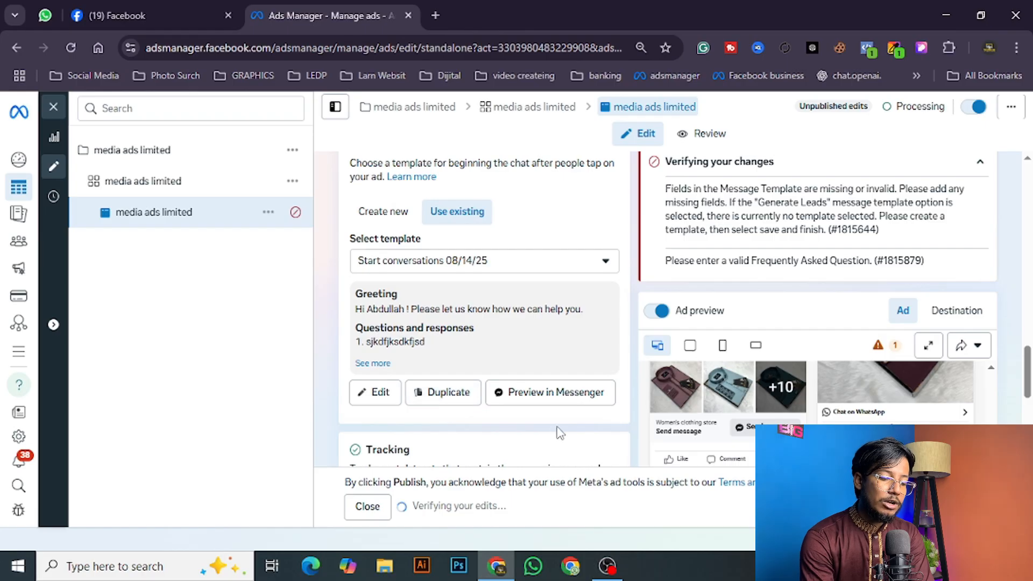
Step: Switch the ad's message template from Use existing to Create new
left_click(406, 215)
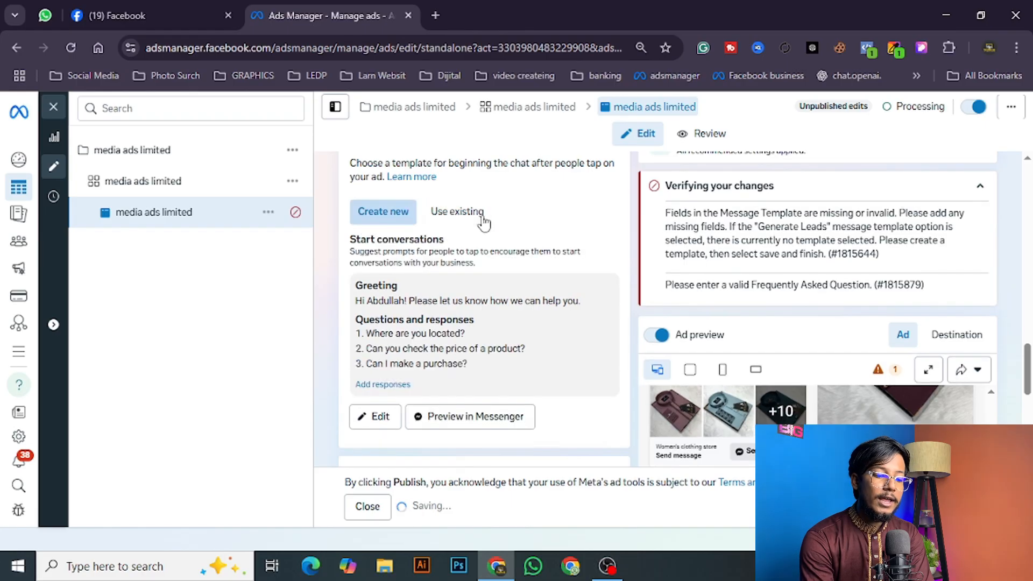
scroll(531, 324, "down", 10)
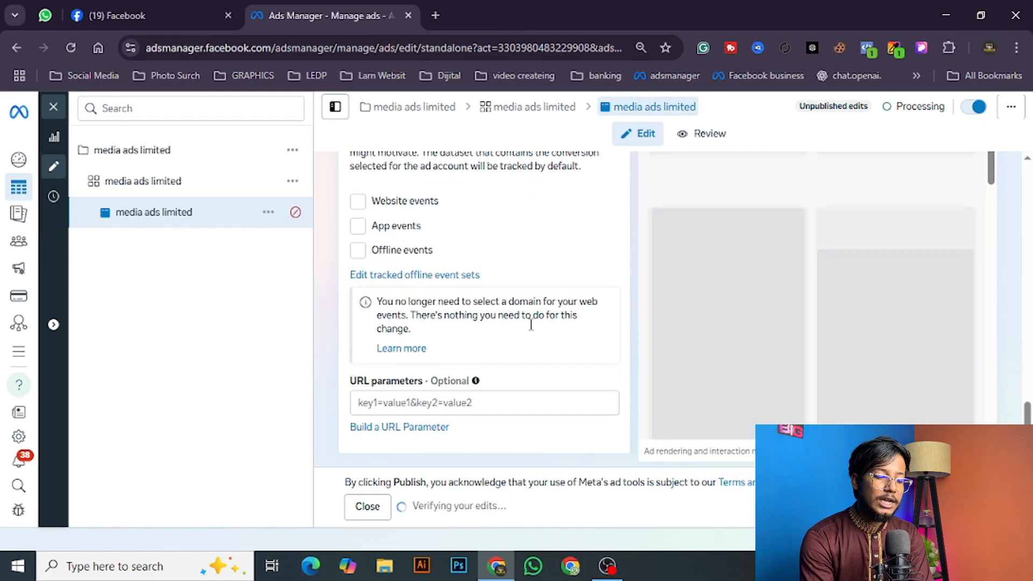
scroll(530, 325, "up", 2)
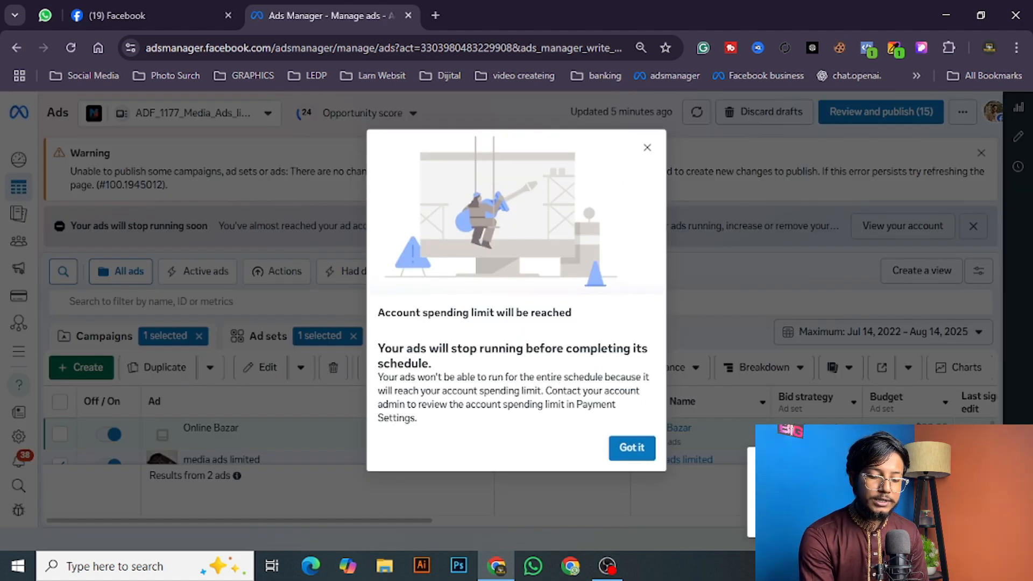
Step: Dismiss the account spending limit notice over the ads list
double_click(653, 448)
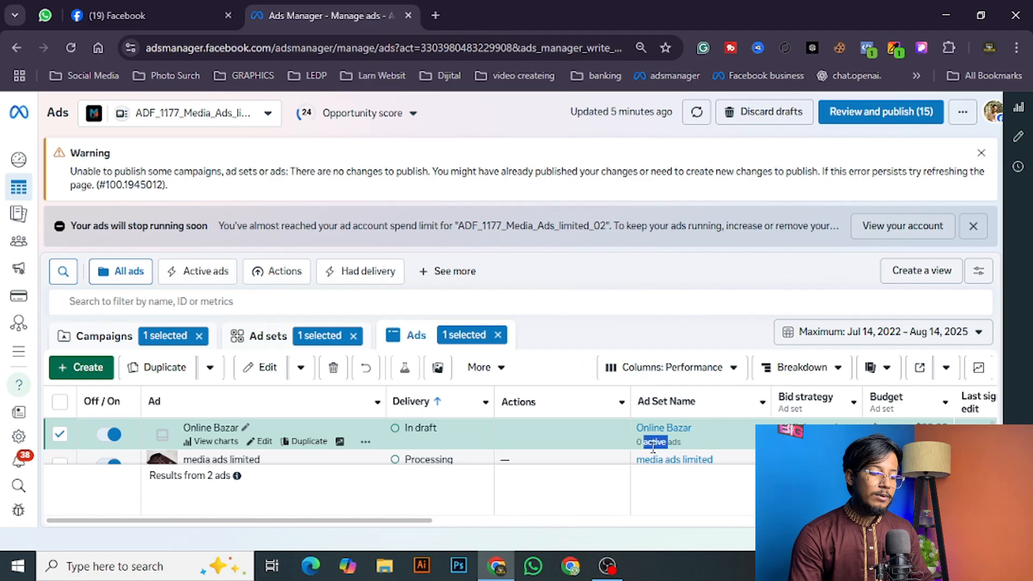